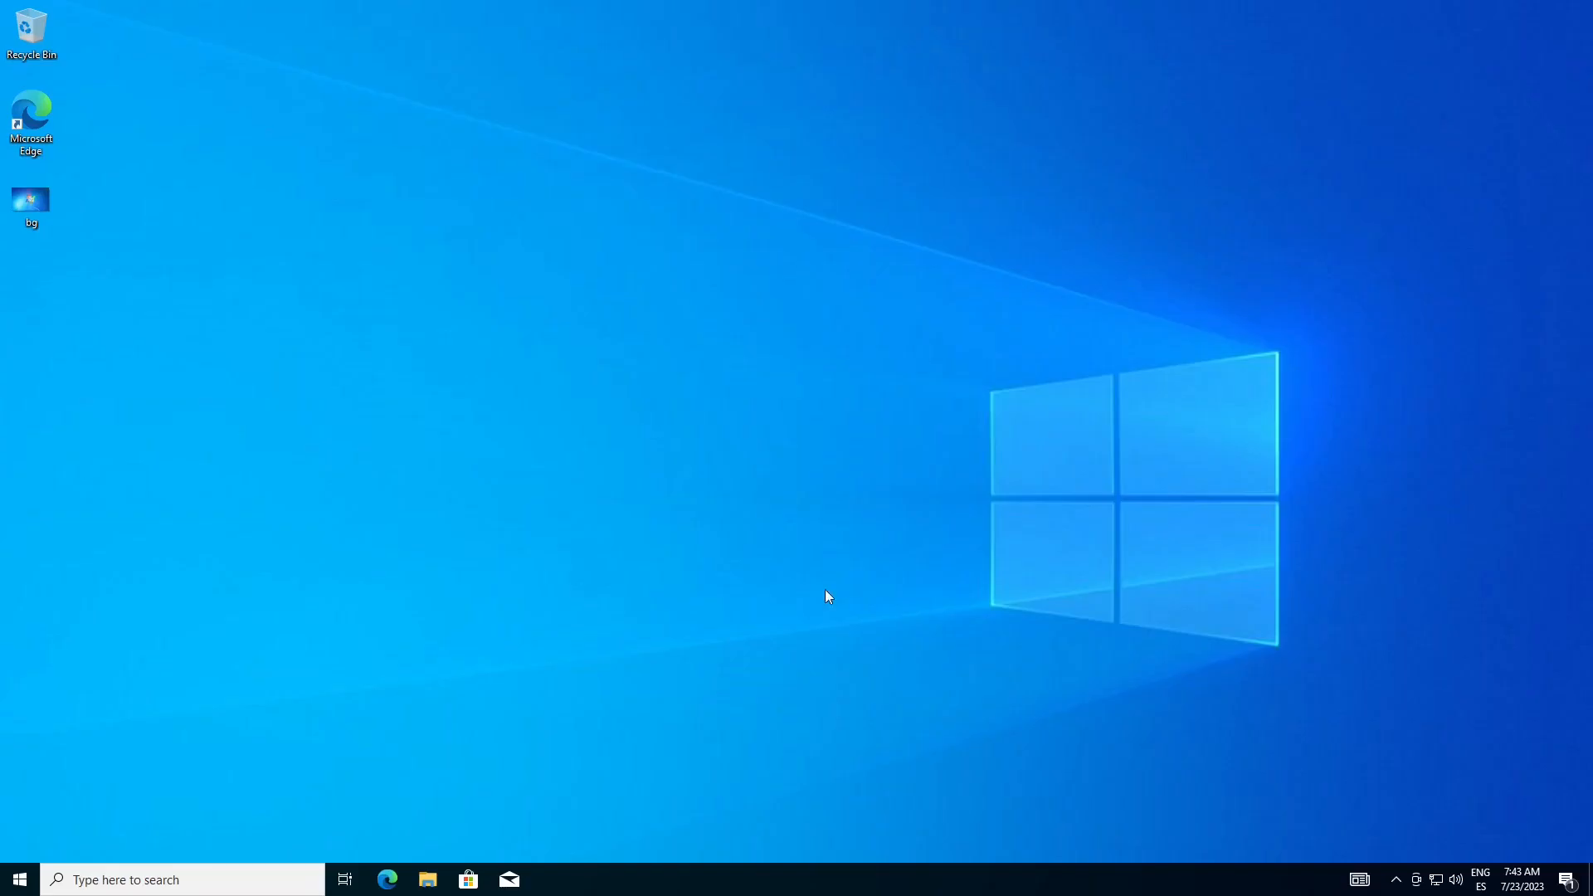
View the bg image from the desktop and close the viewer
{"action": "double_click", "coordinate": [39, 215]}
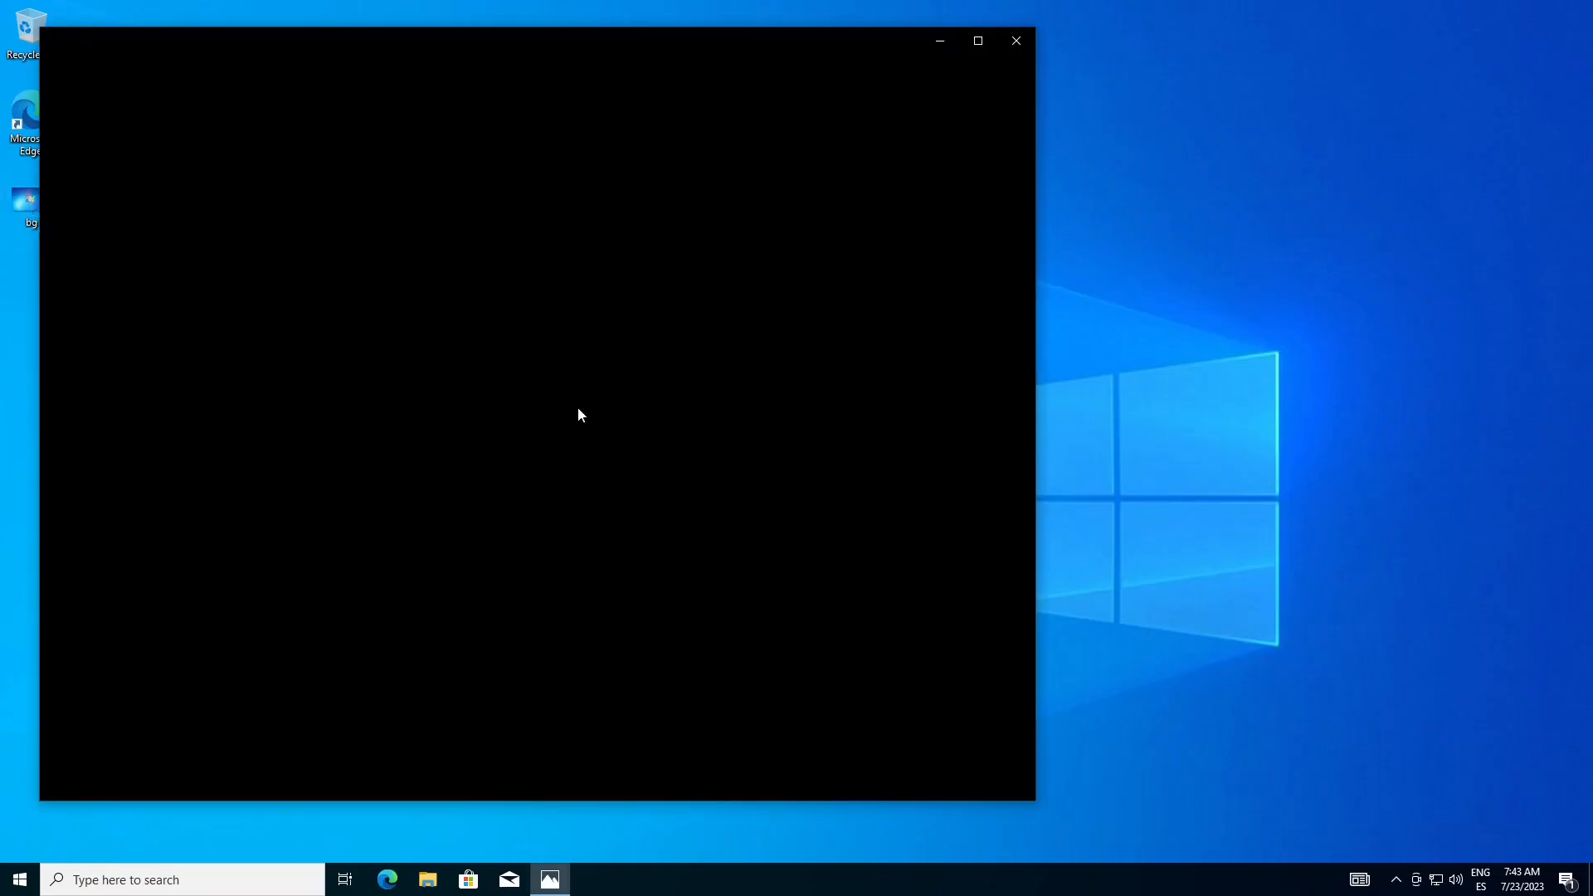
{"action": "left_click", "coordinate": [1017, 41]}
Open the folder C:\Windows\Web\Wallpaper in File Explorer
{"action": "left_click", "coordinate": [431, 873]}
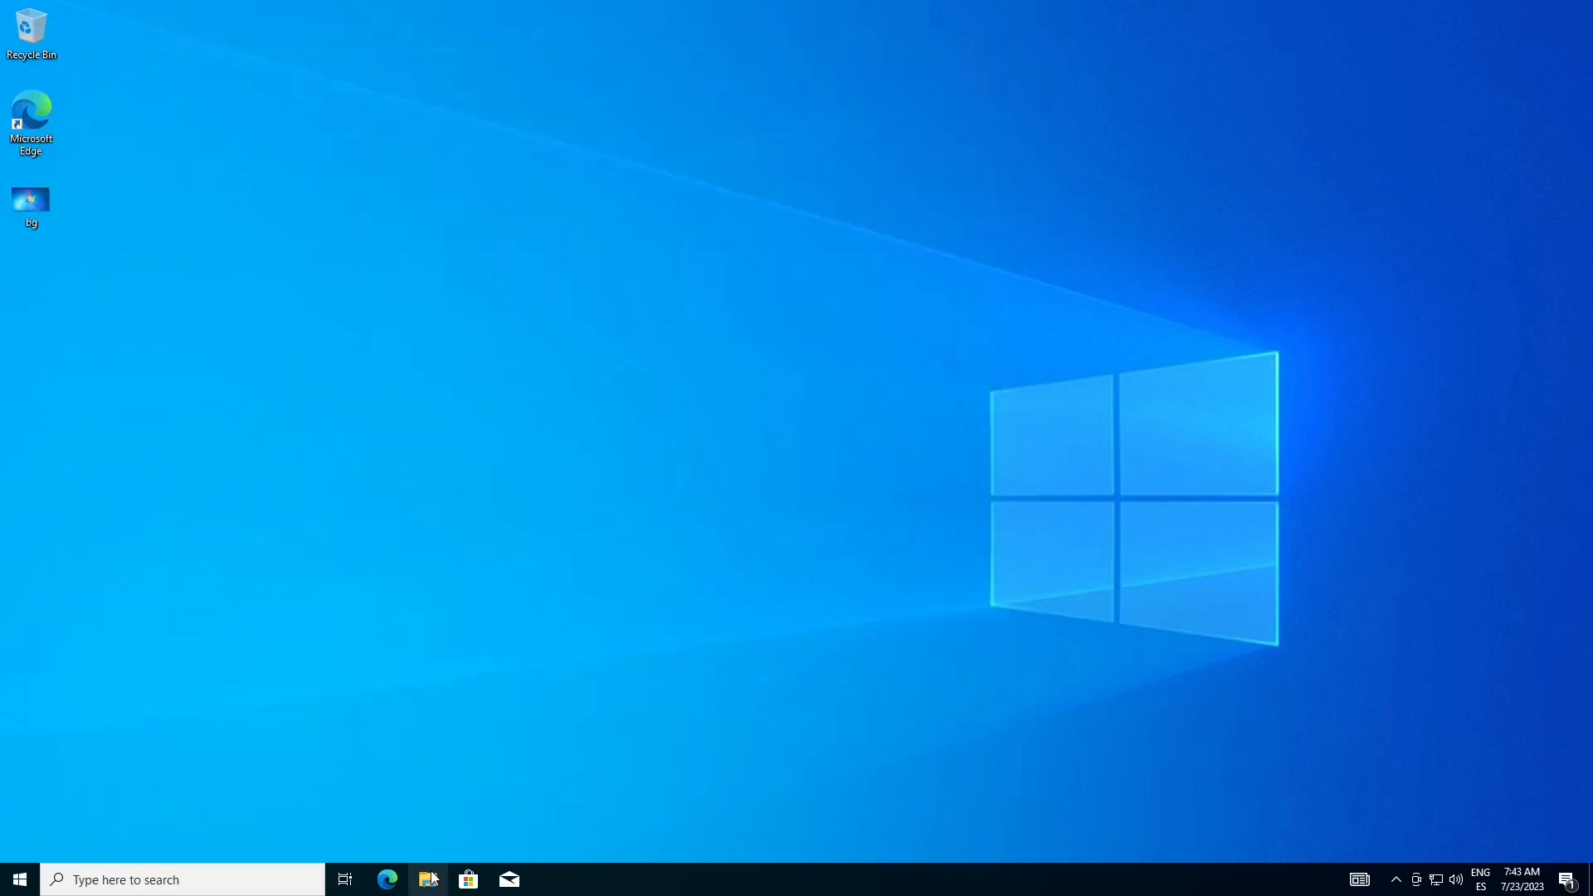
{"action": "left_click", "coordinate": [383, 453]}
{"action": "double_click", "coordinate": [601, 473]}
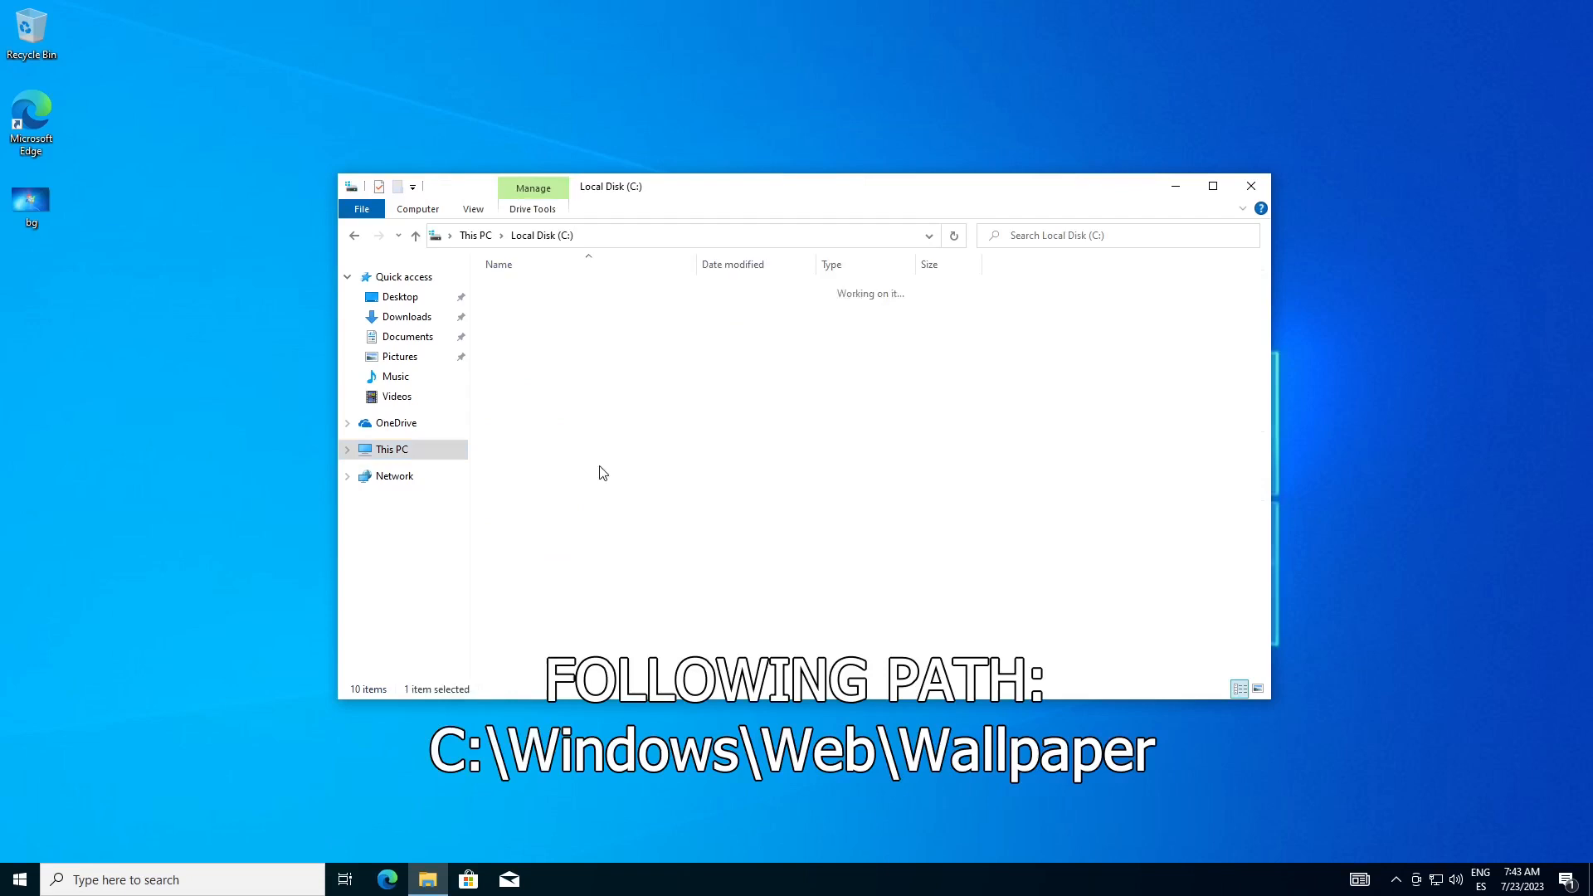
{"action": "double_click", "coordinate": [534, 362]}
{"action": "left_click_drag", "start_coordinate": [1262, 327], "coordinate": [1258, 594]}
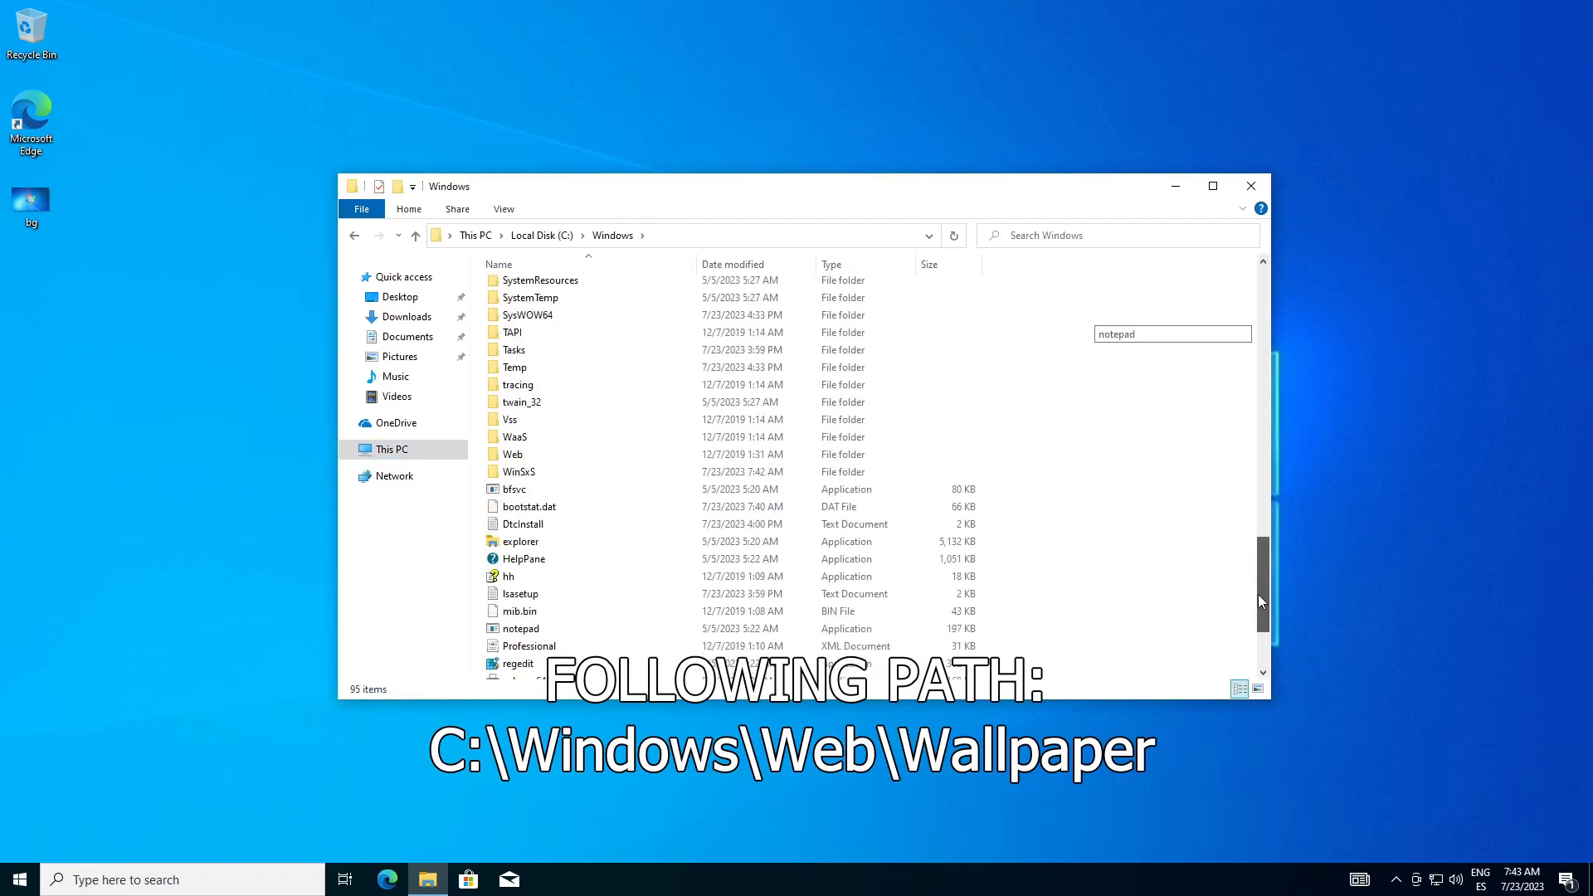
{"action": "double_click", "coordinate": [685, 453]}
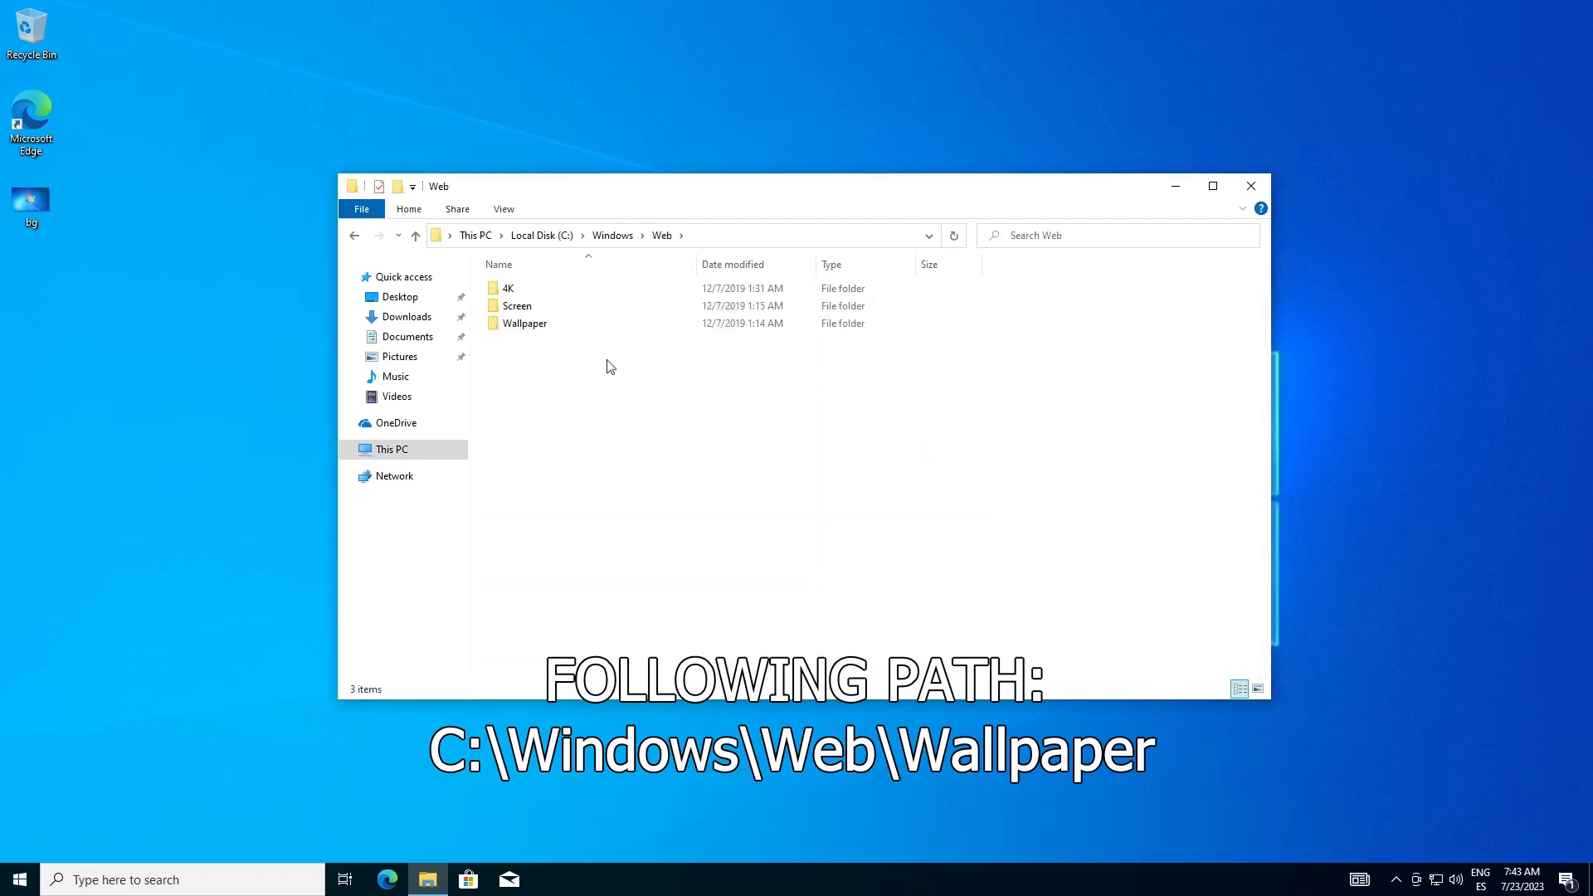
{"action": "double_click", "coordinate": [554, 325]}
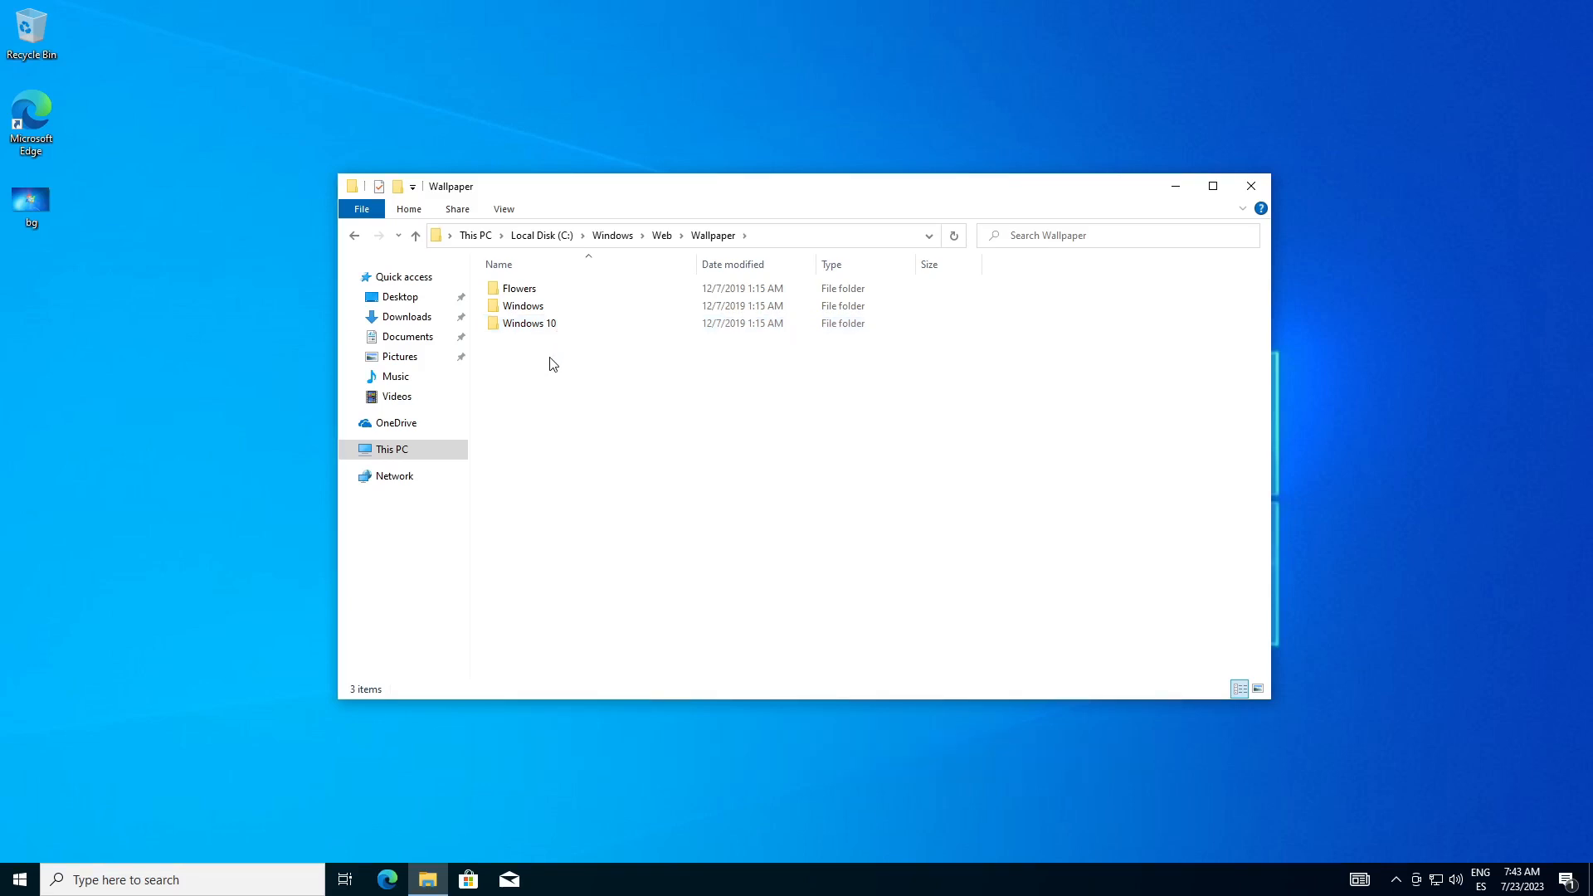
Create a folder named Custom inside the Wallpaper folder, granting administrator permission
{"action": "right_click", "coordinate": [551, 359]}
{"action": "mouse_move", "coordinate": [585, 539]}
{"action": "left_click", "coordinate": [847, 543]}
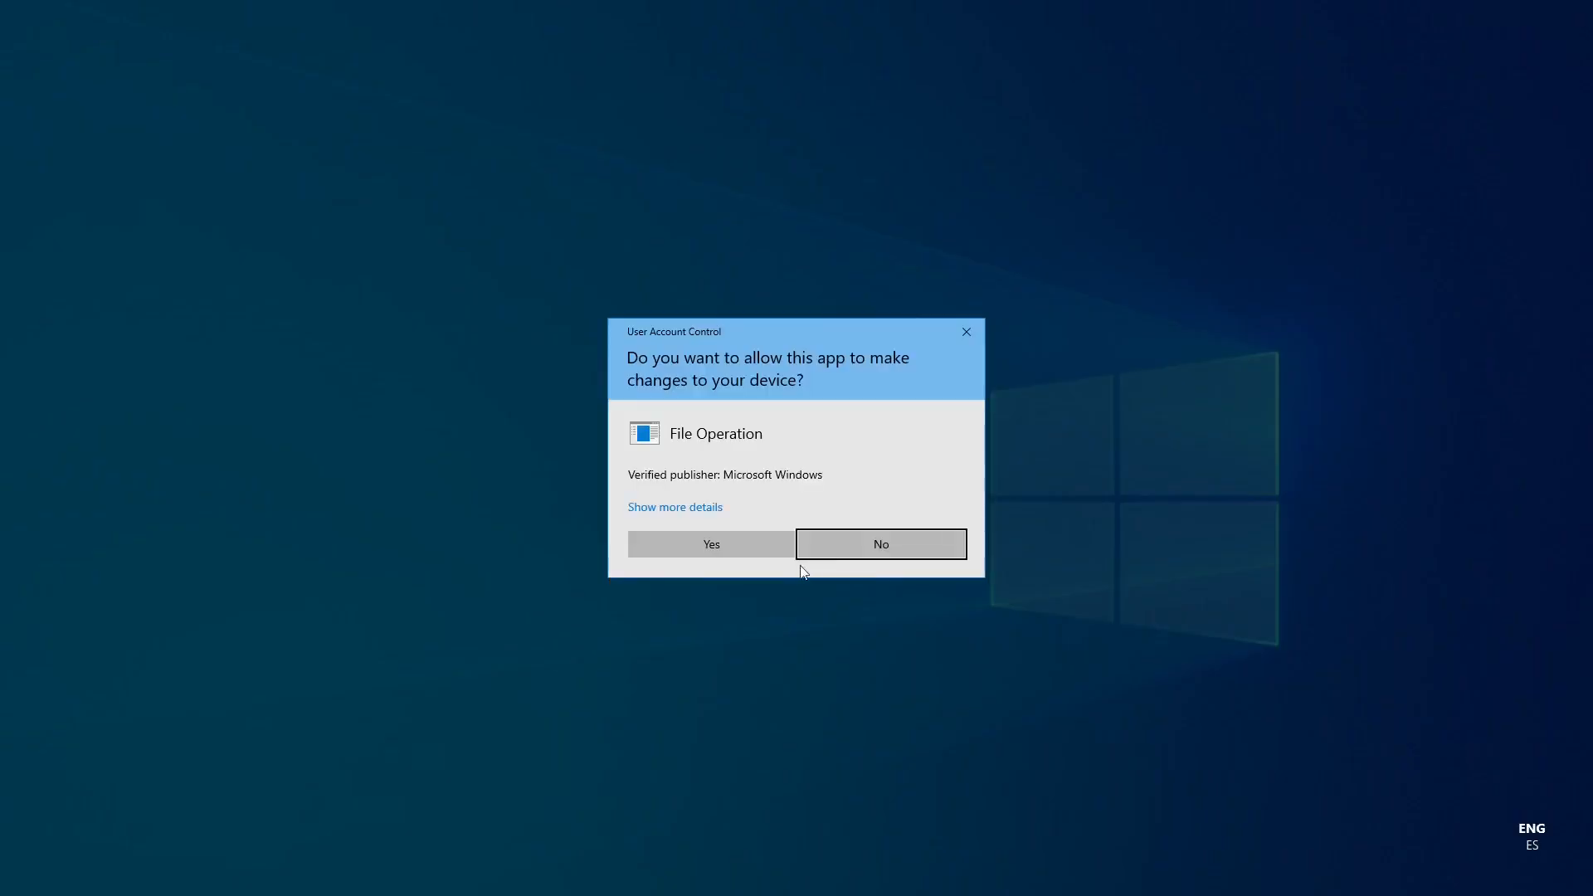
{"action": "left_click", "coordinate": [714, 555]}
{"action": "type", "text": "Custom"}
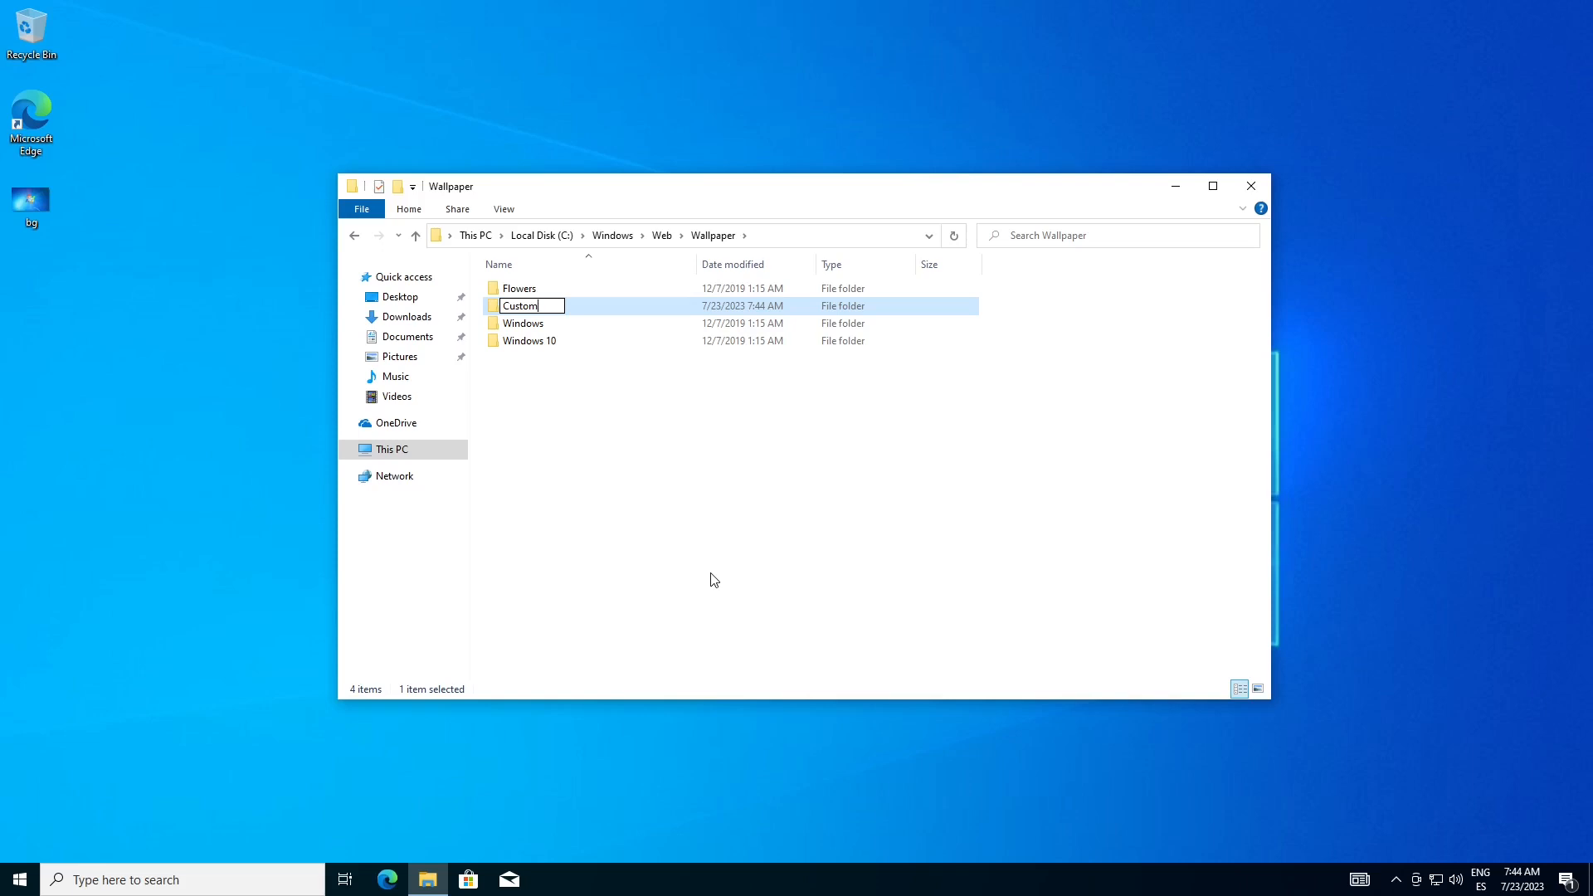
{"action": "key", "text": "Return"}
{"action": "left_click", "coordinate": [716, 545]}
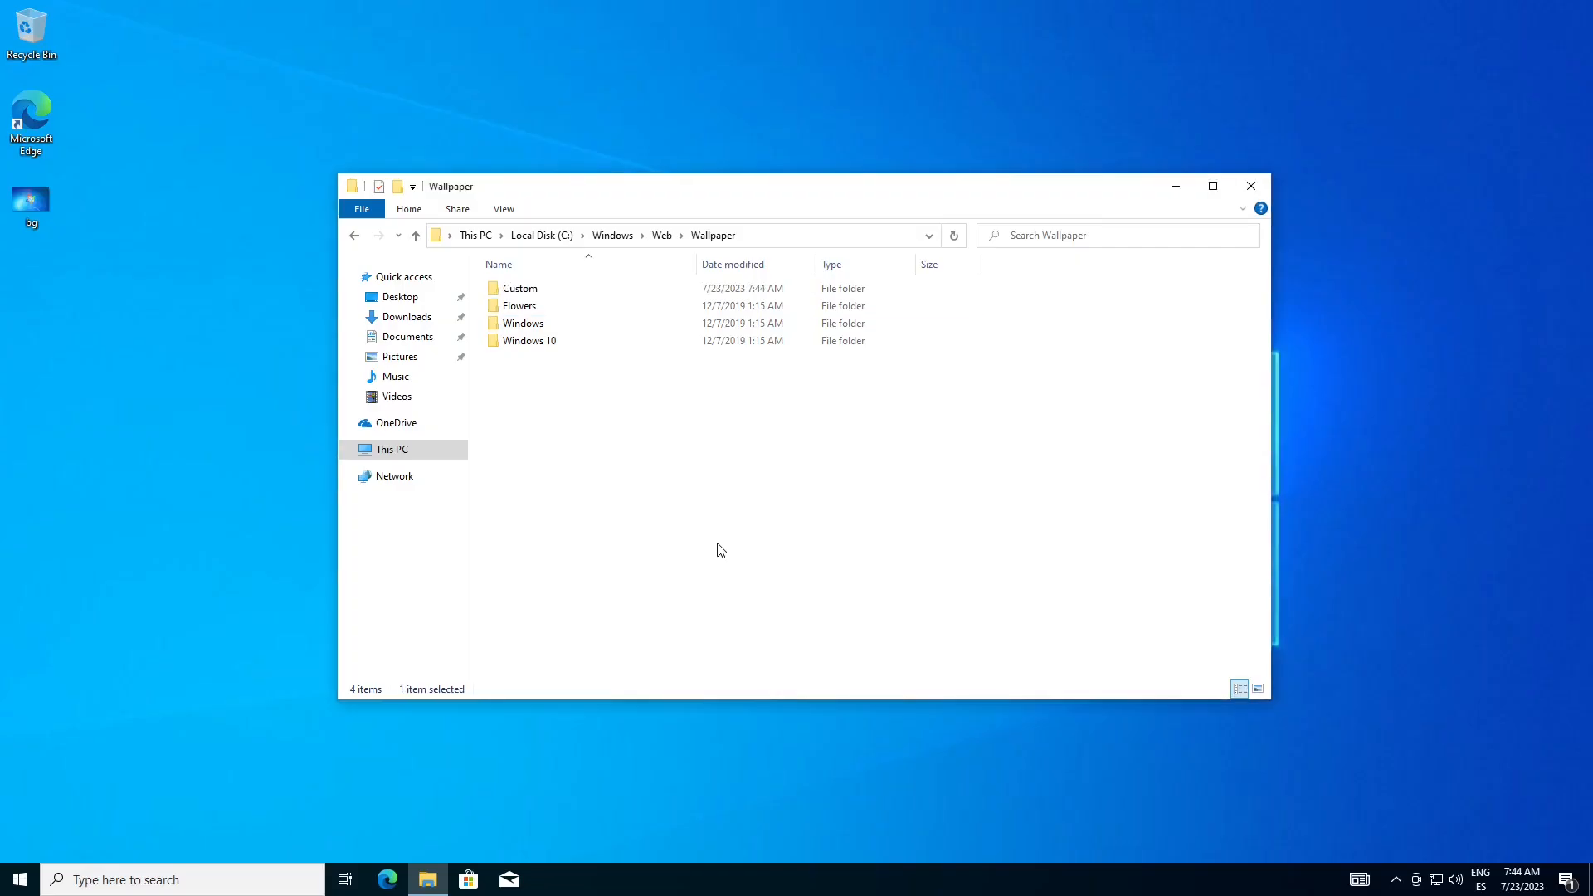
Move the bg image from the desktop into the Custom folder and display the folder with large icons
{"action": "double_click", "coordinate": [535, 300]}
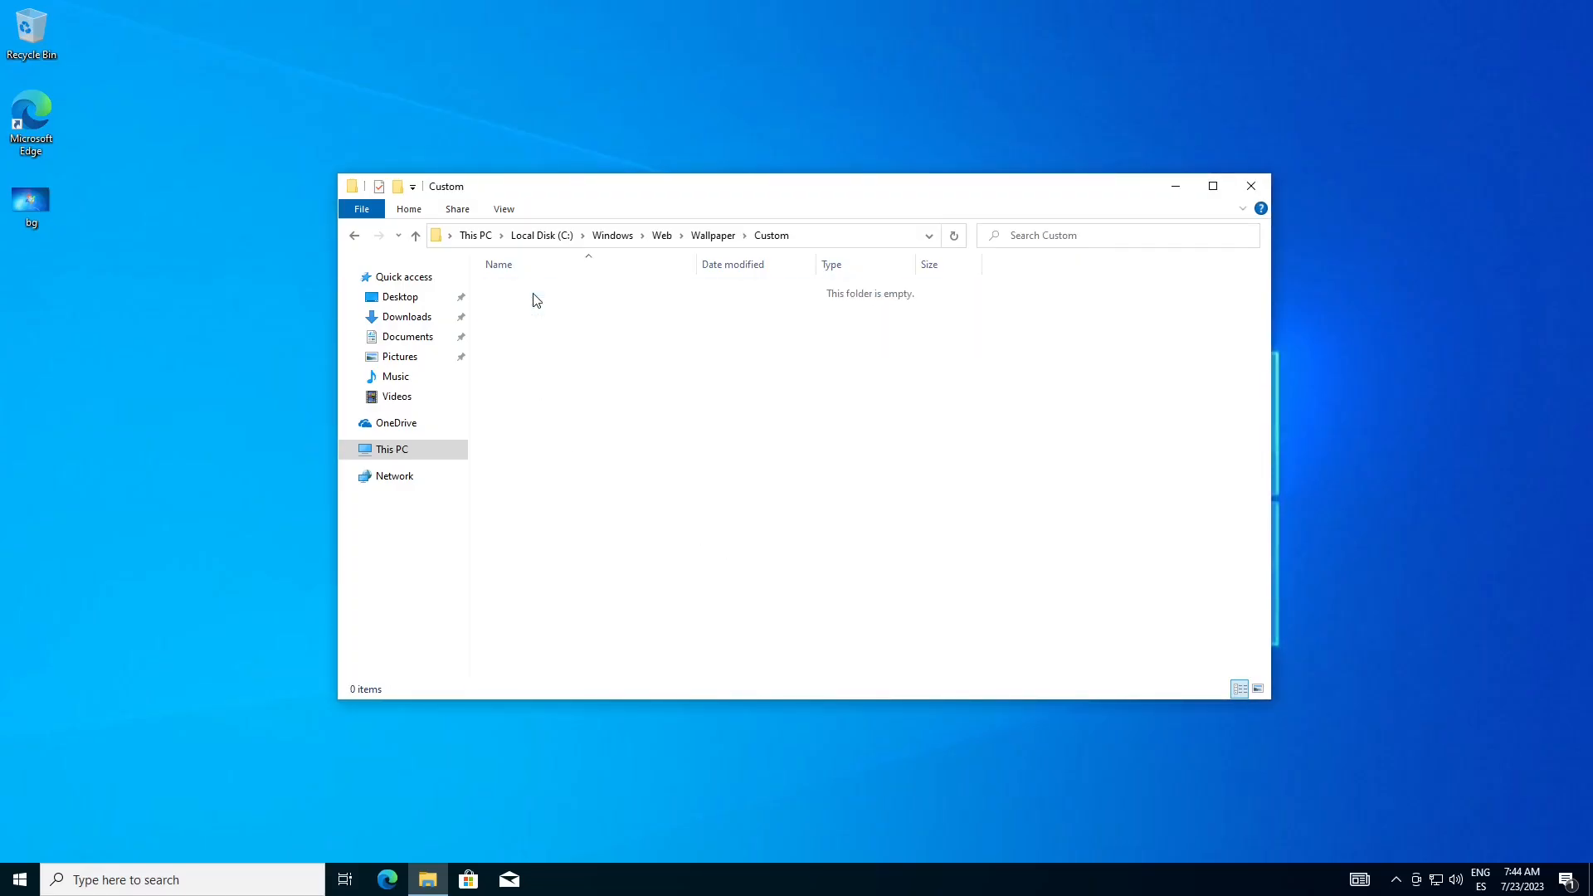
{"action": "left_click_drag", "start_coordinate": [25, 212], "coordinate": [675, 362]}
{"action": "left_click", "coordinate": [369, 332]}
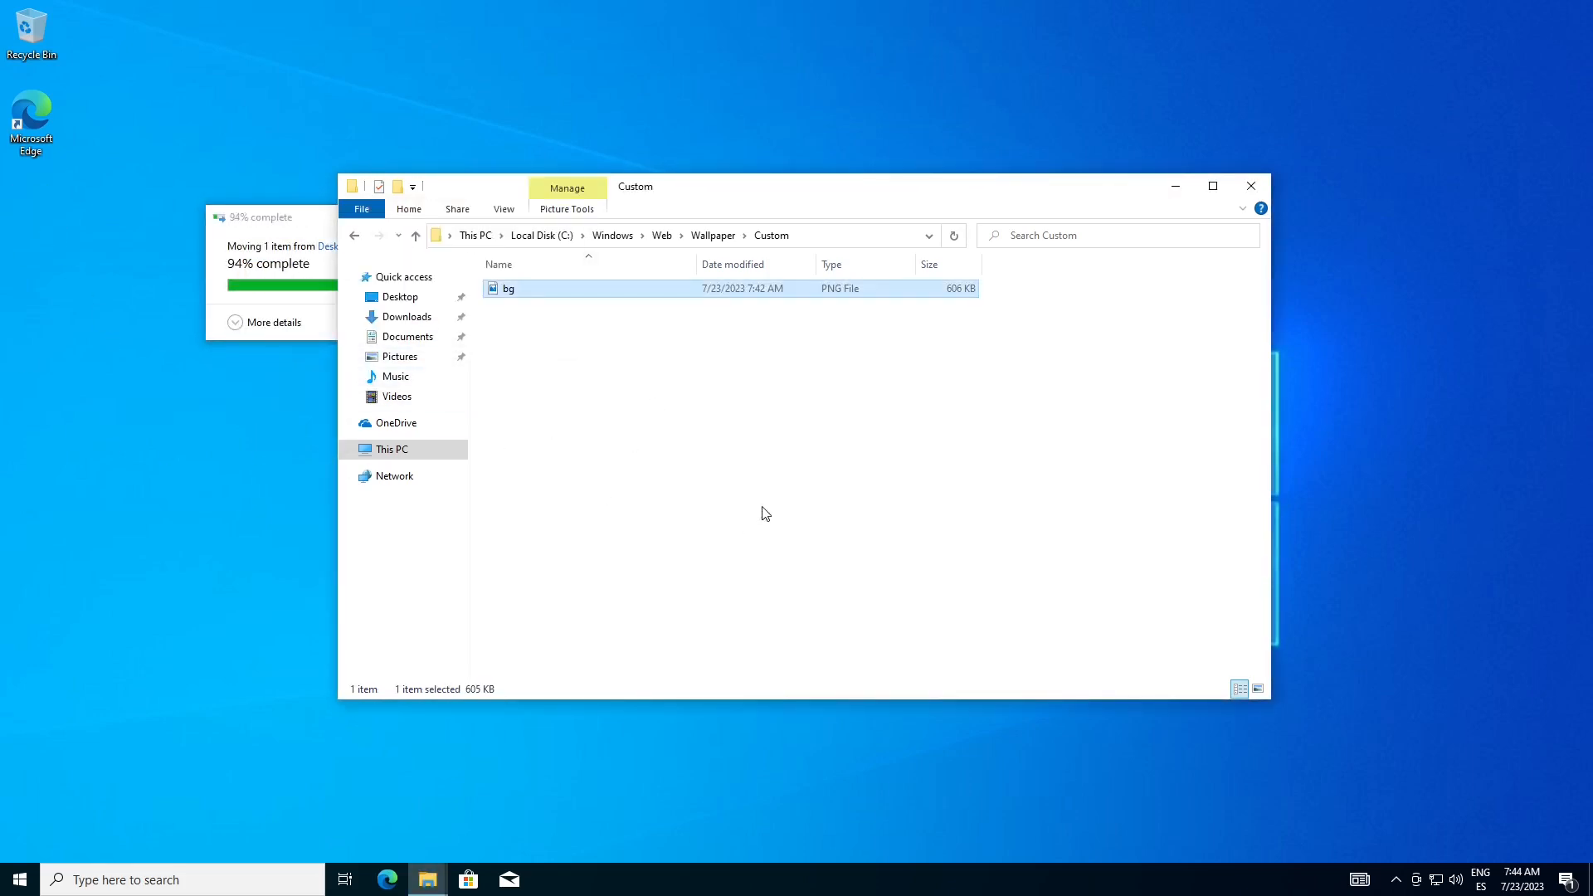
{"action": "left_click", "coordinate": [503, 208]}
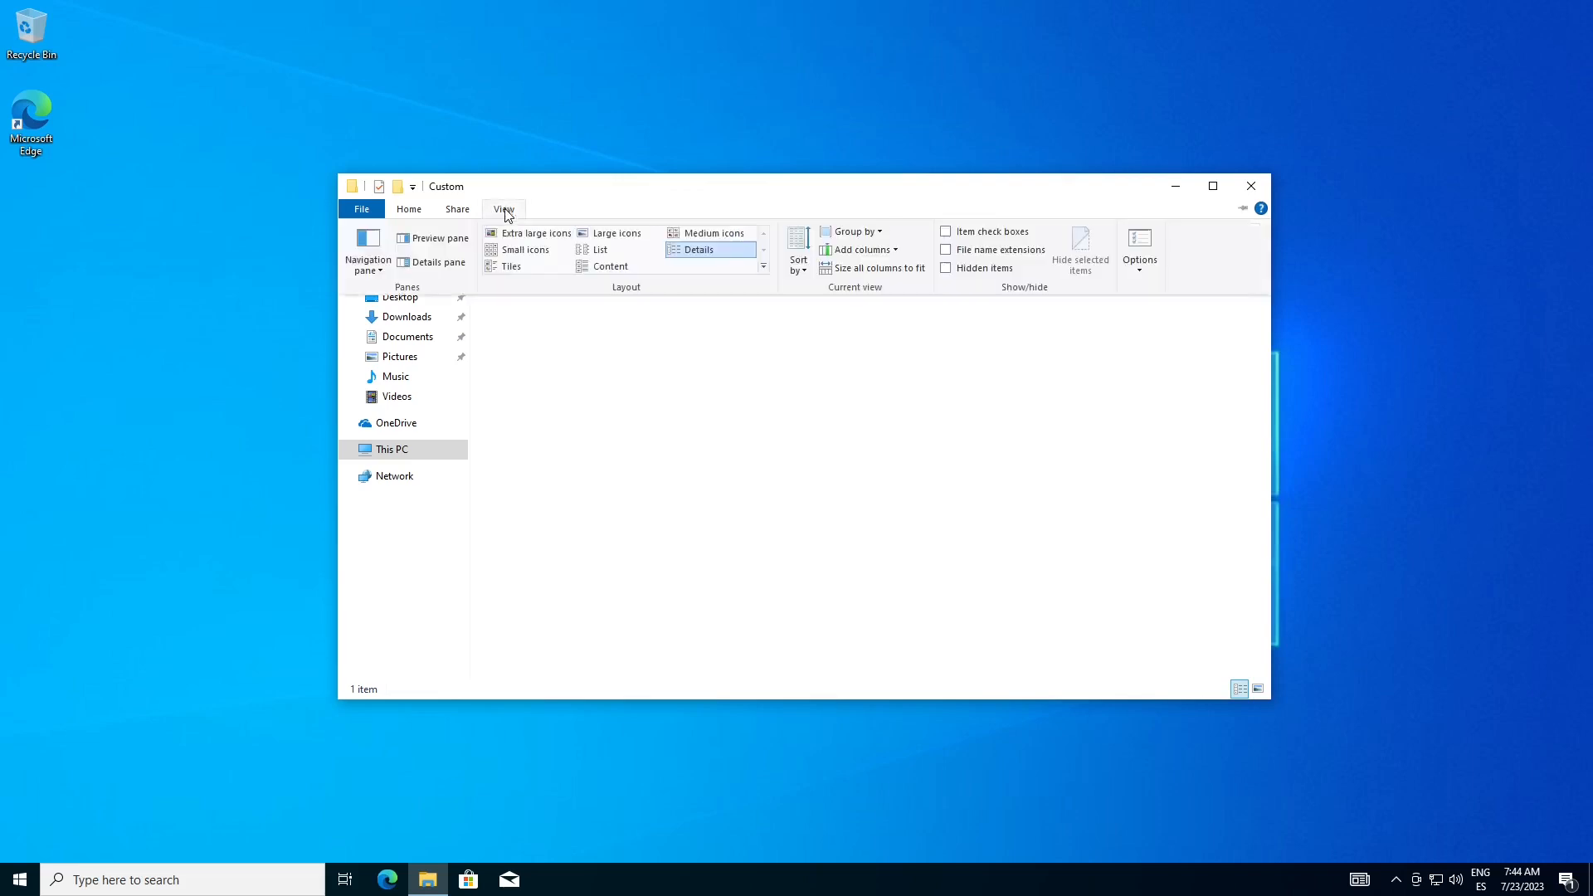
{"action": "left_click", "coordinate": [618, 231]}
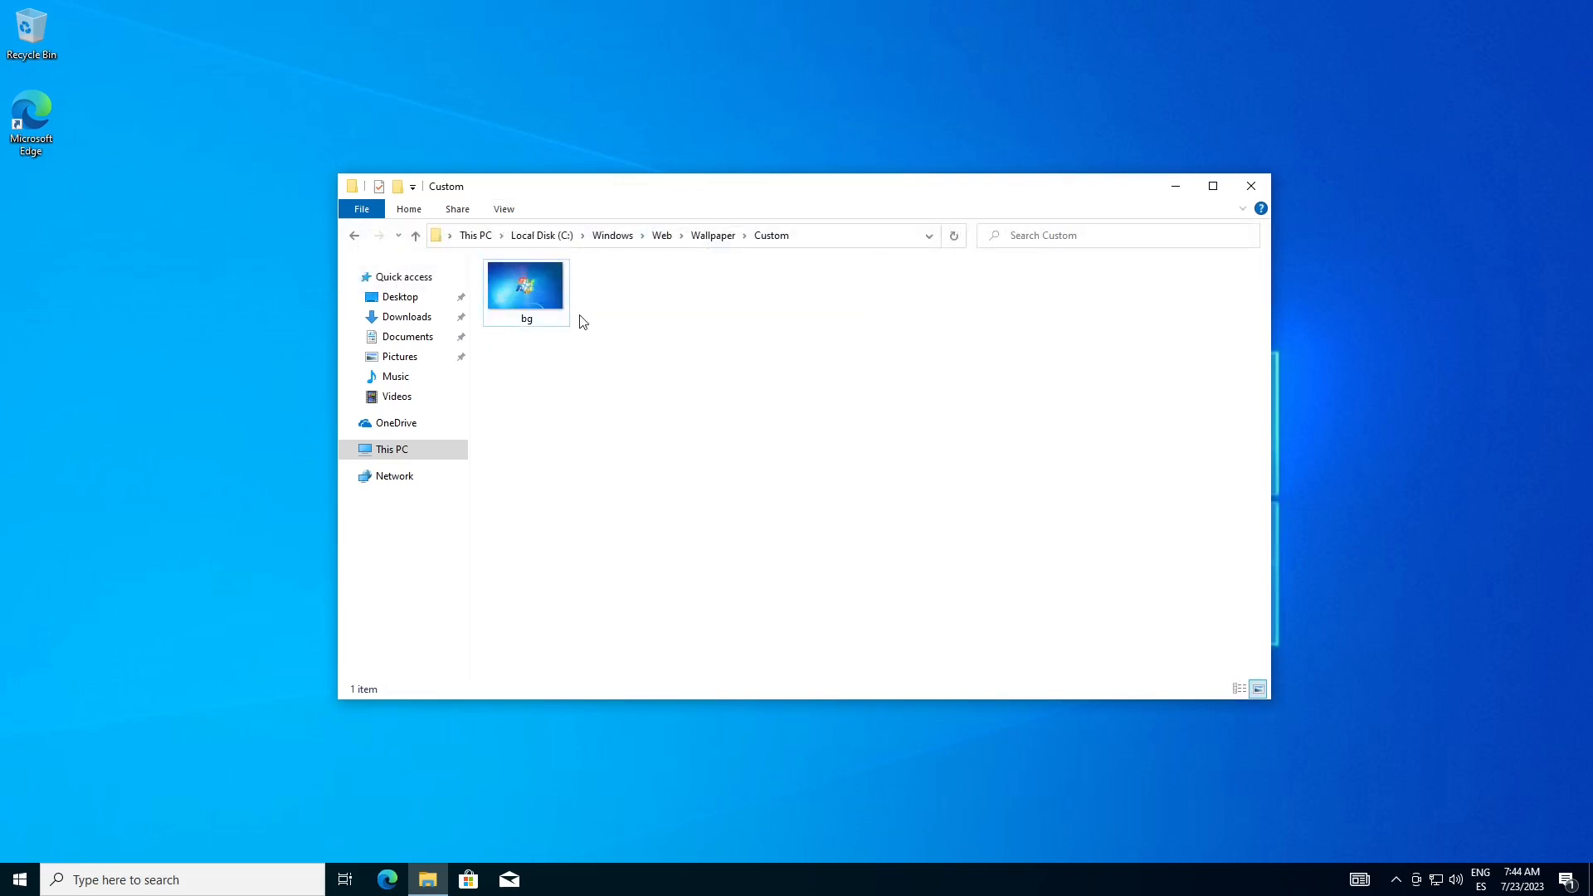
Set the bg image as the desktop background and minimize the Custom folder window
{"action": "right_click", "coordinate": [541, 286]}
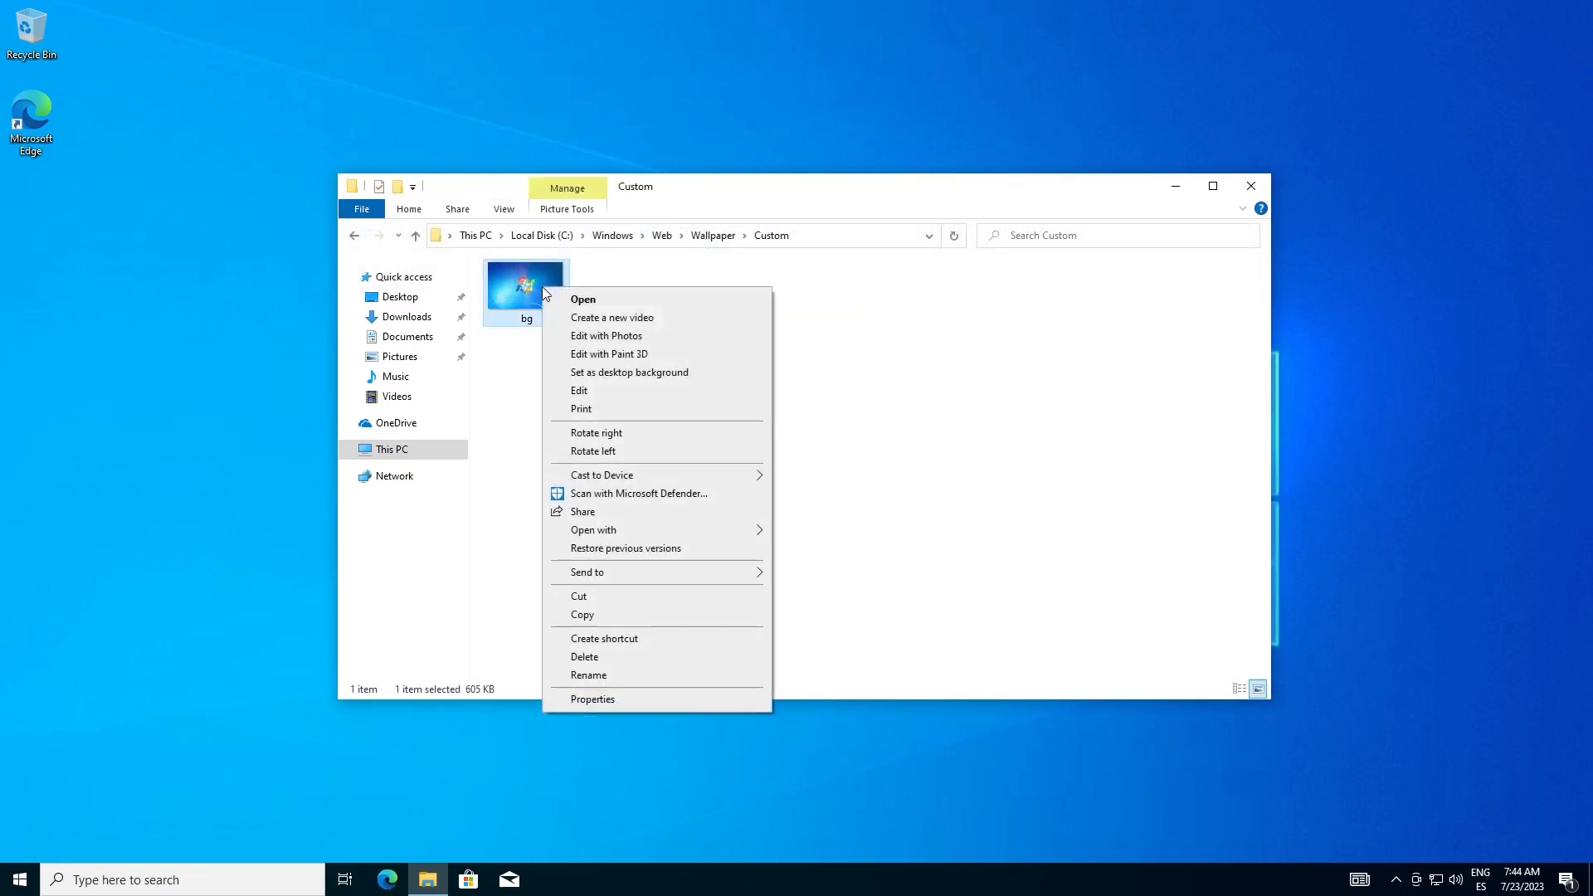
{"action": "left_click", "coordinate": [638, 384]}
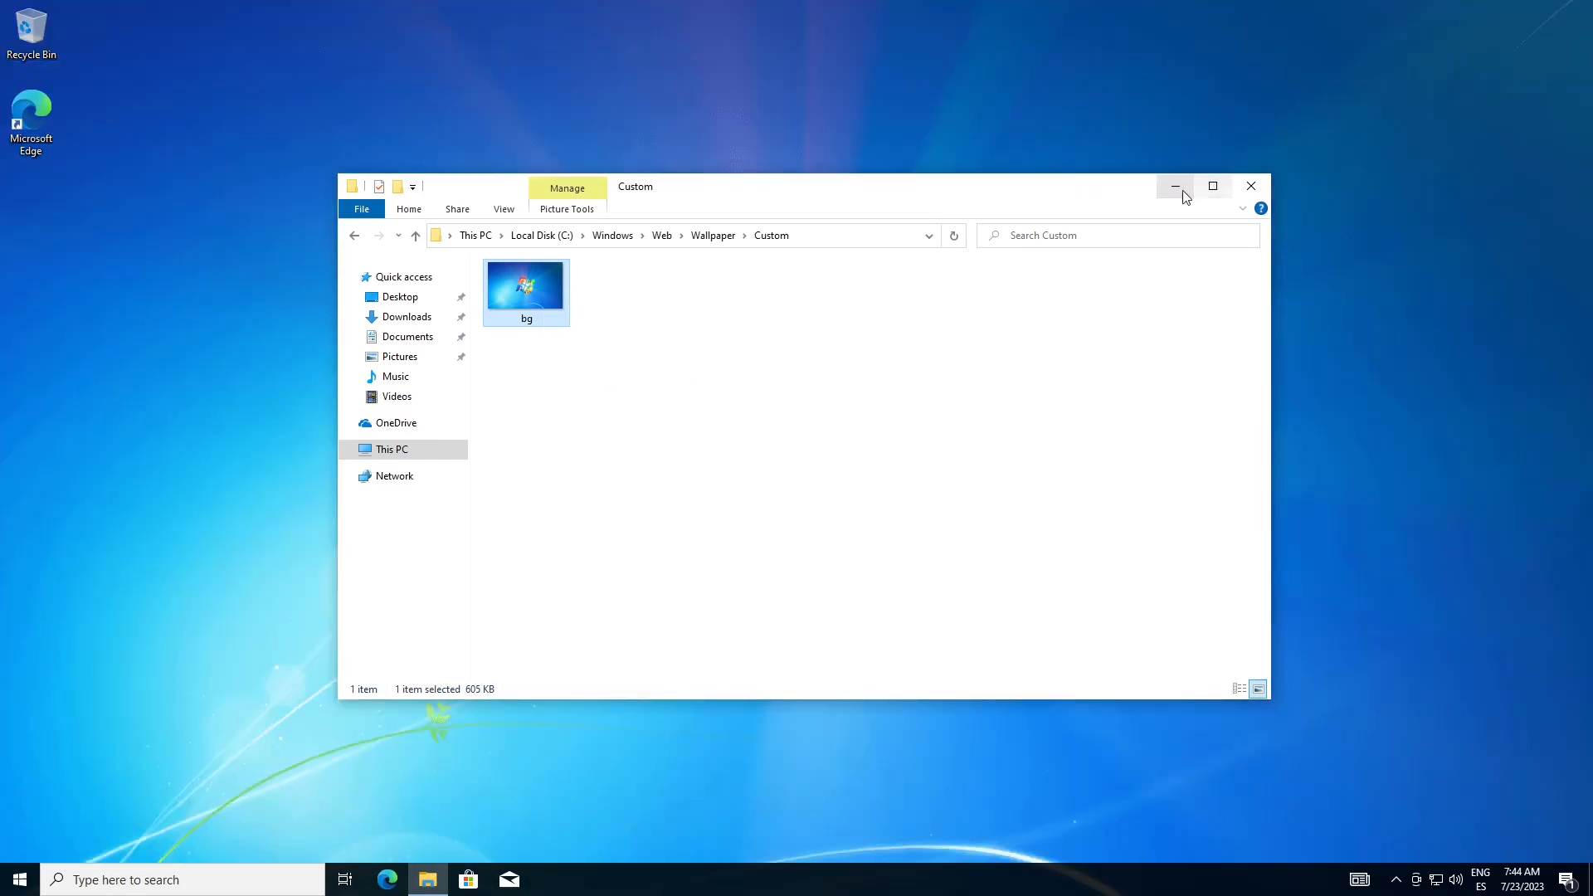
{"action": "left_click", "coordinate": [1176, 186]}
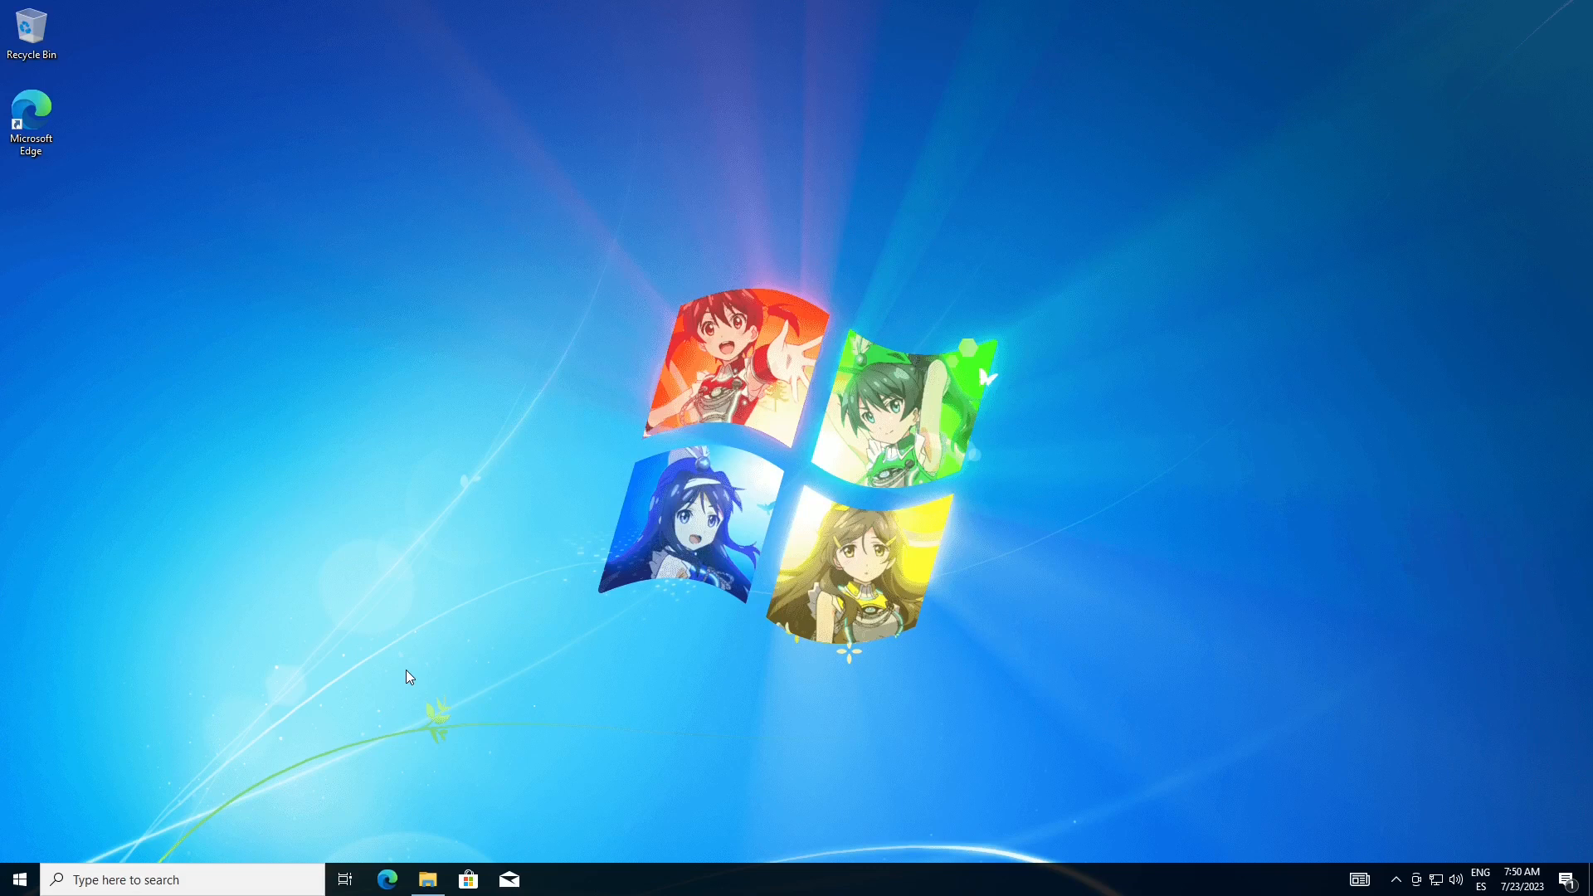
Save the current theme as bg1 in the Personalization settings
{"action": "left_click", "coordinate": [17, 878]}
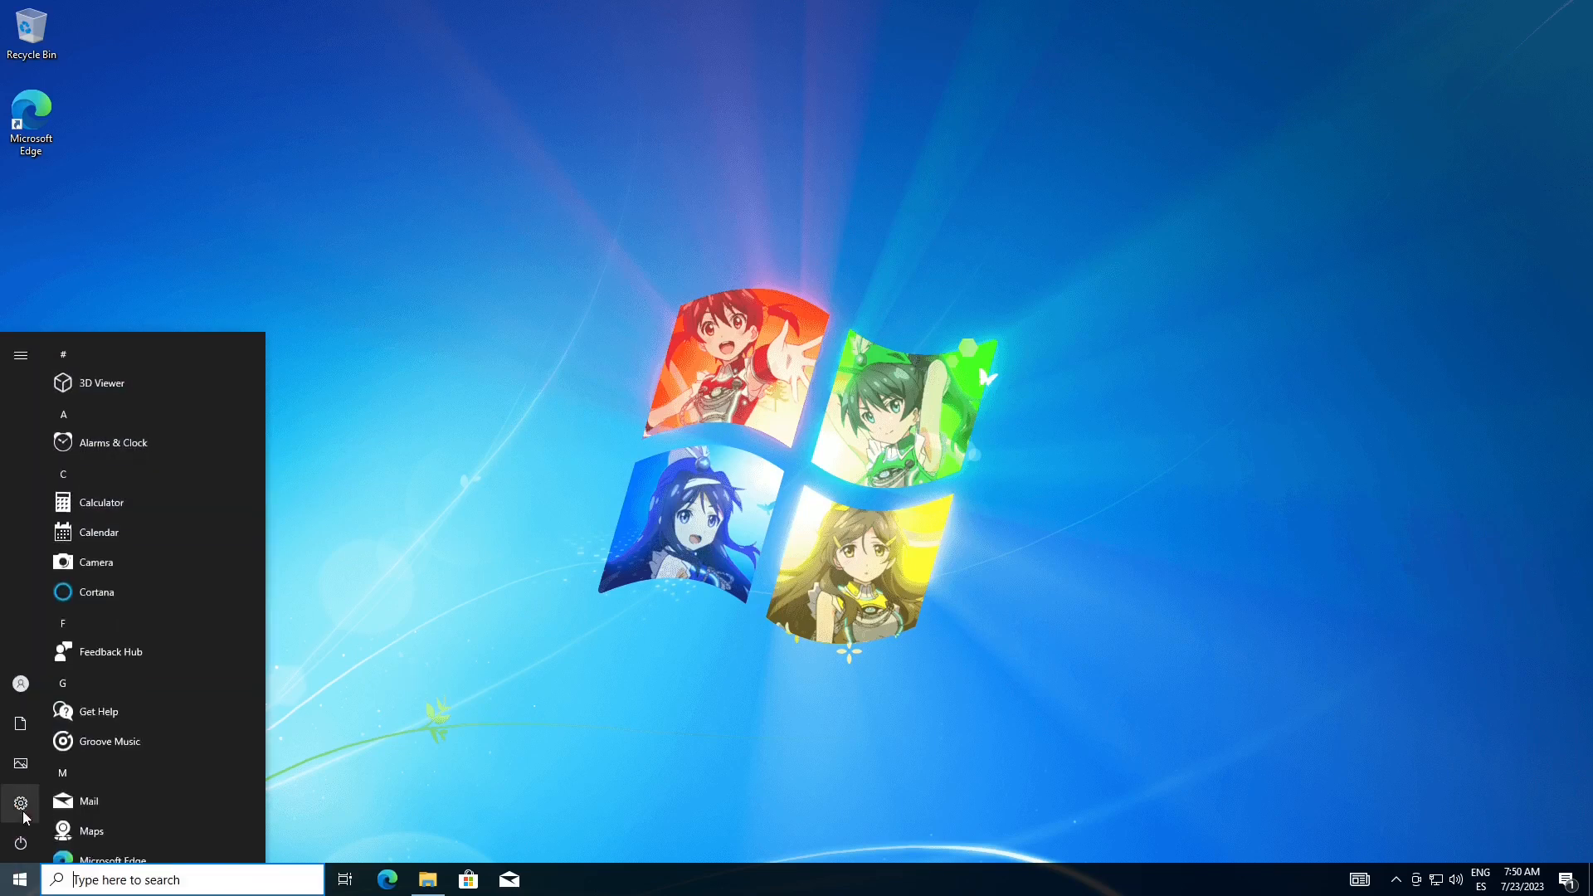
{"action": "left_click", "coordinate": [21, 803]}
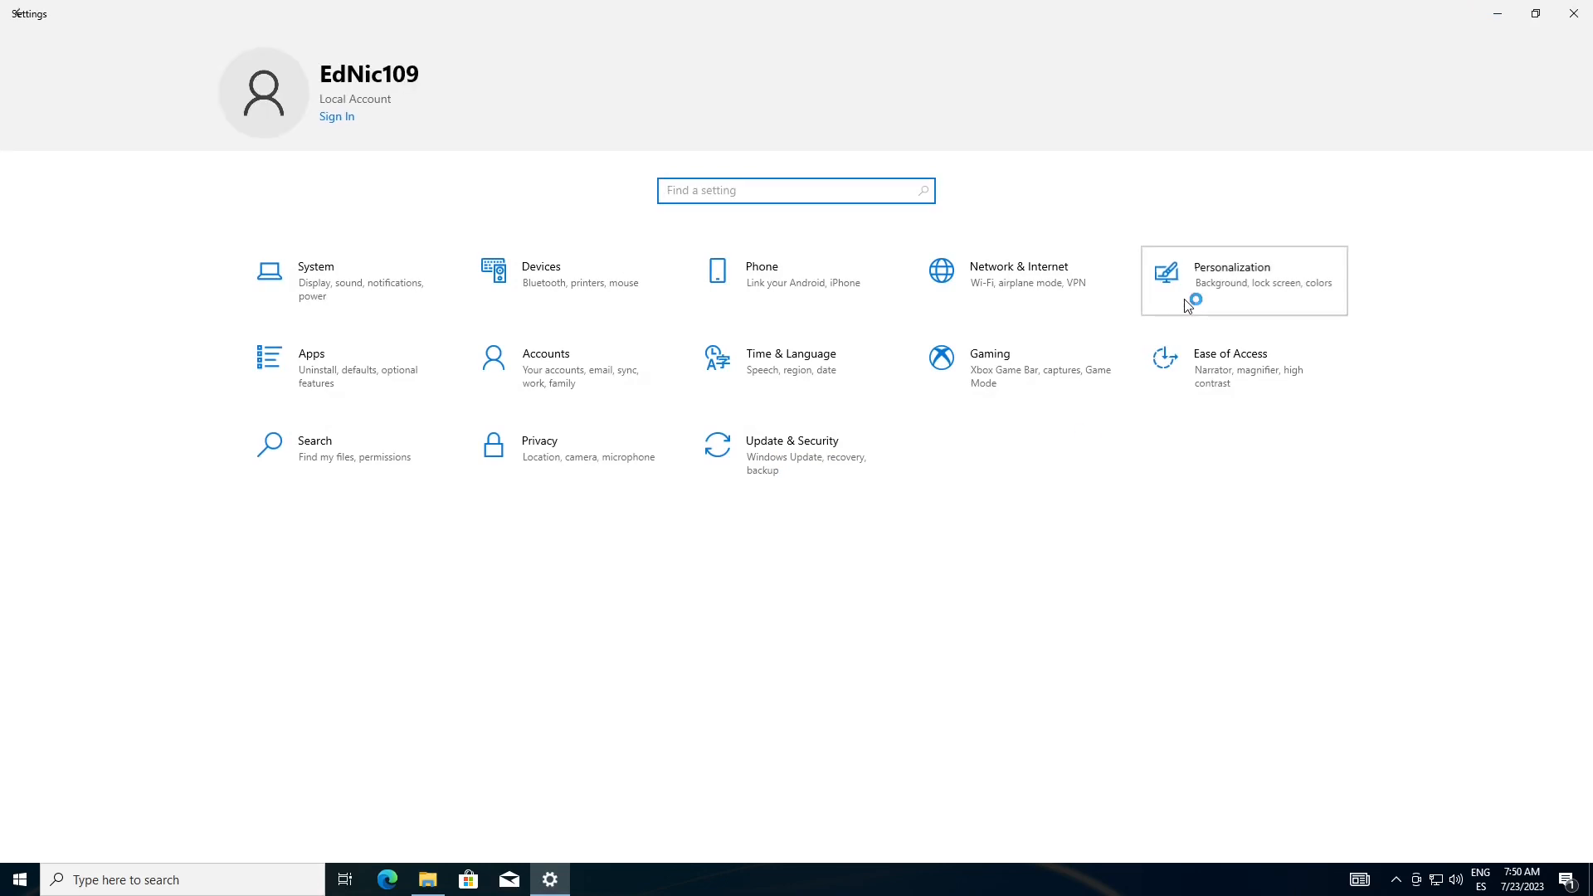
{"action": "left_click", "coordinate": [1188, 306]}
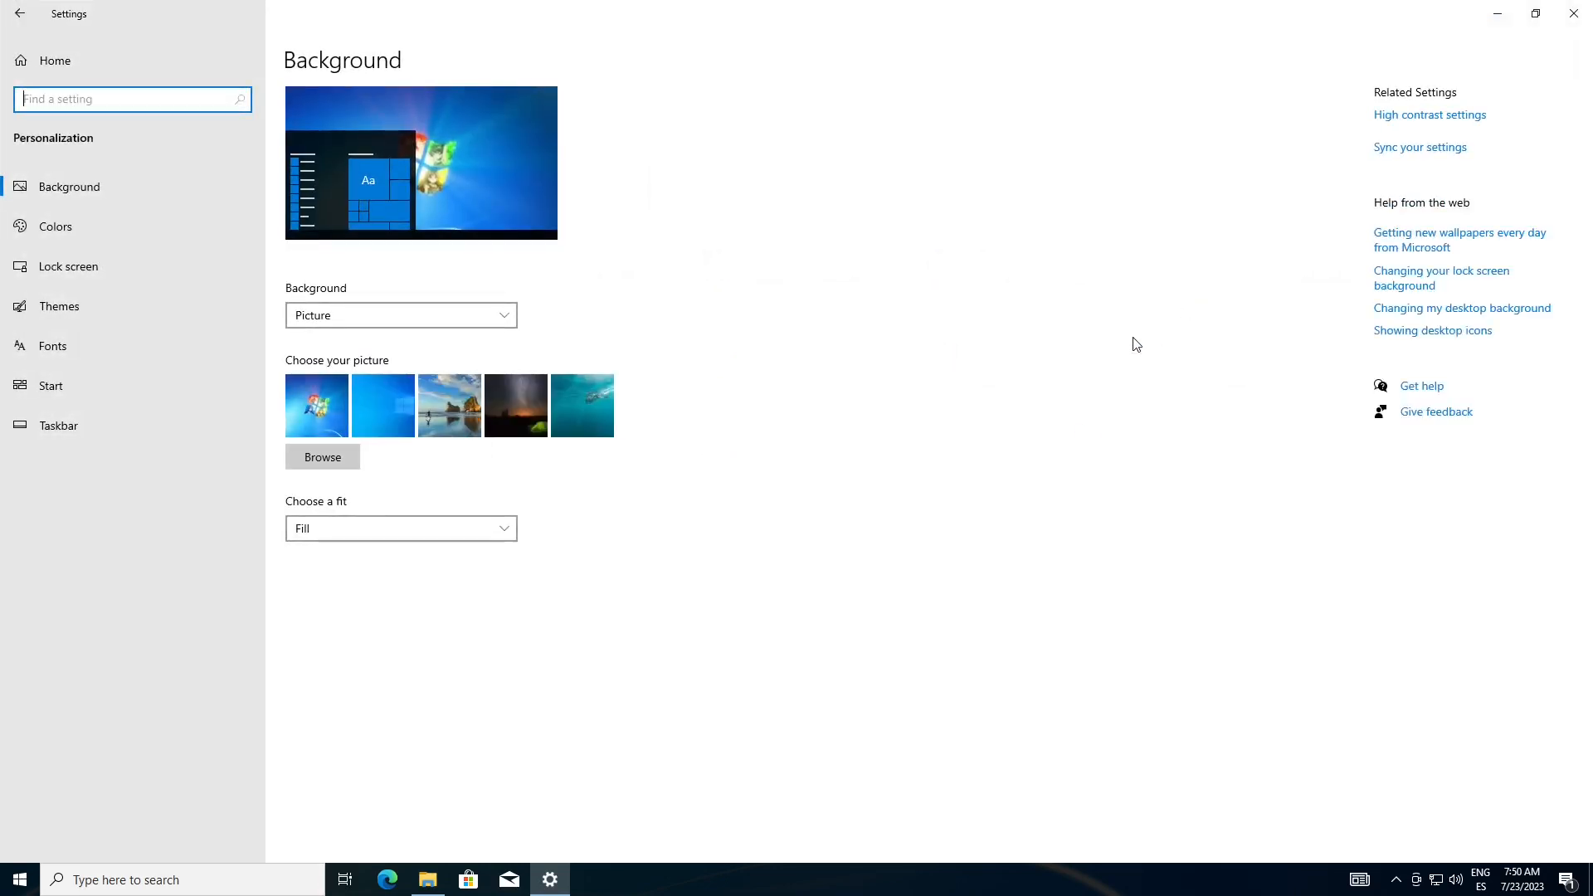
{"action": "left_click", "coordinate": [148, 313]}
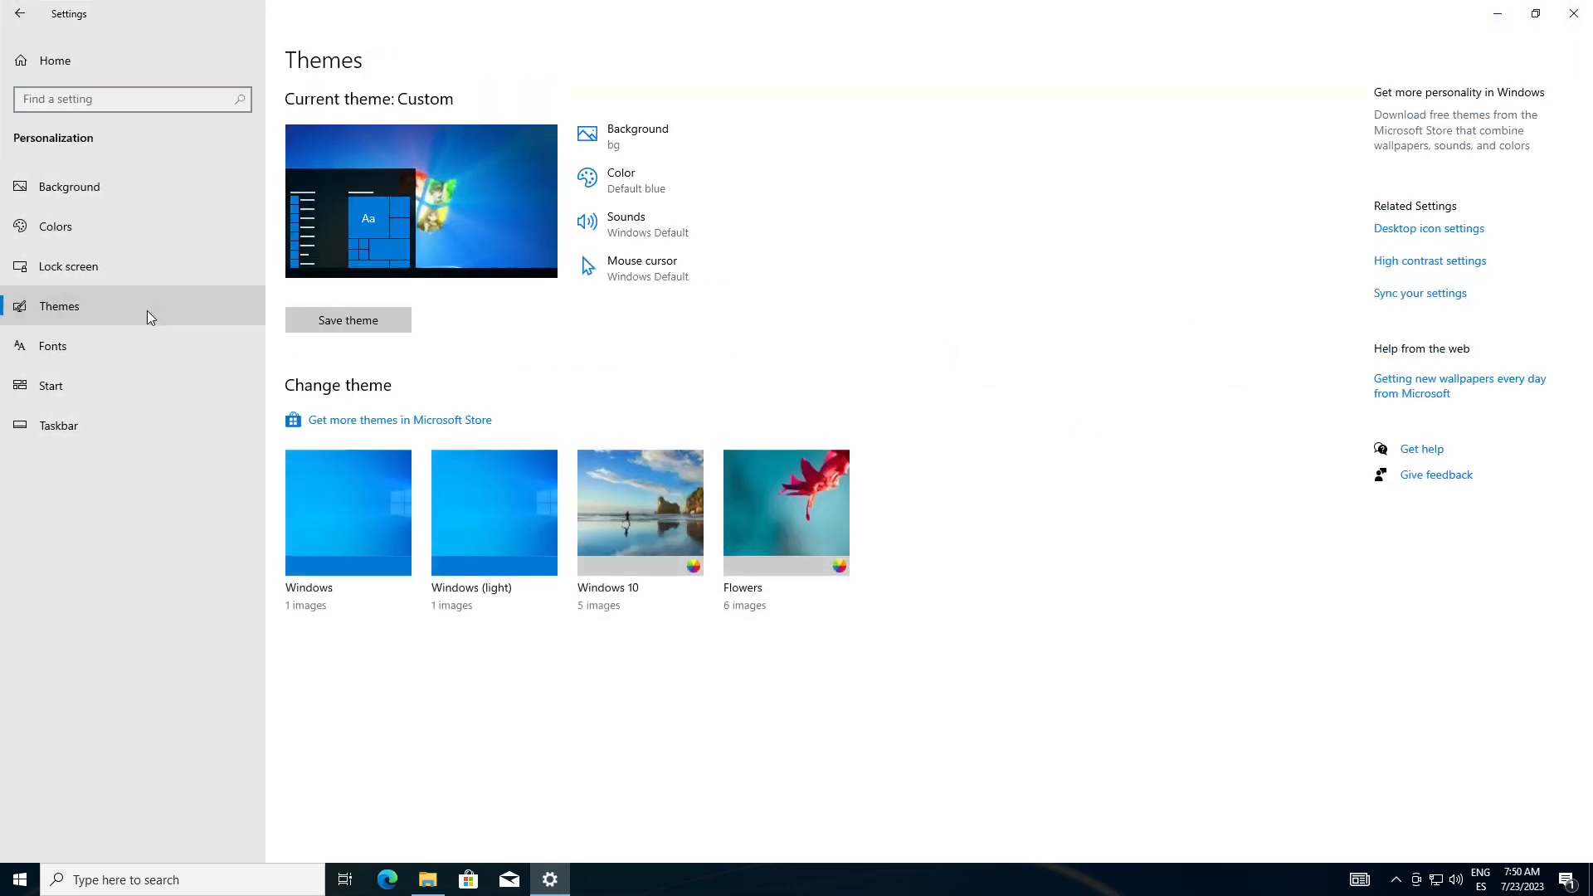
{"action": "left_click", "coordinate": [358, 330]}
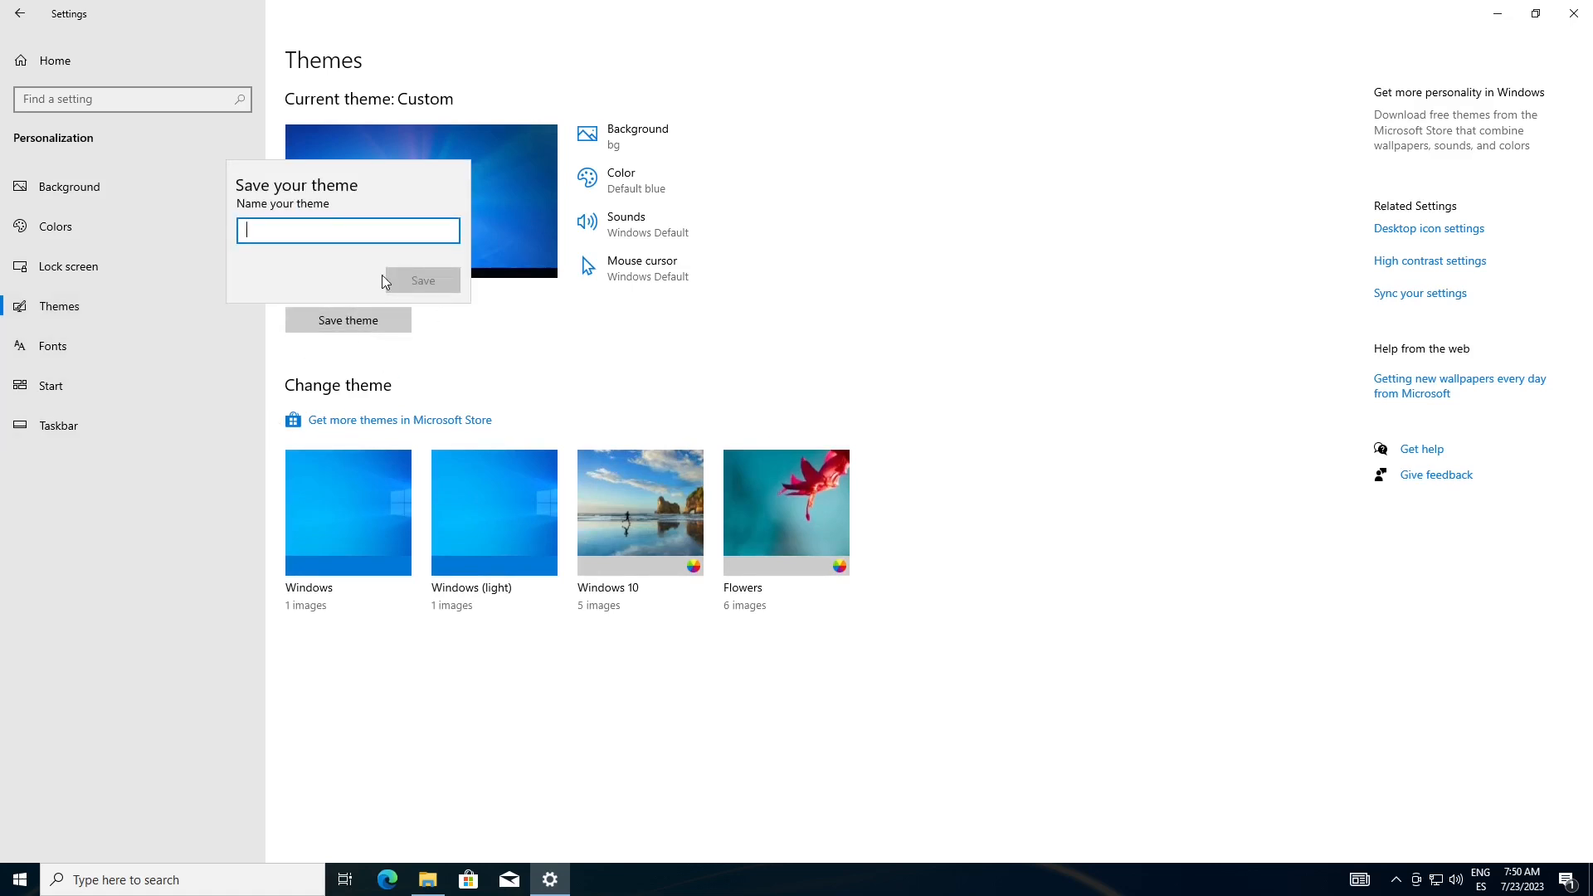
{"action": "type", "text": "bg1"}
{"action": "left_click", "coordinate": [425, 278]}
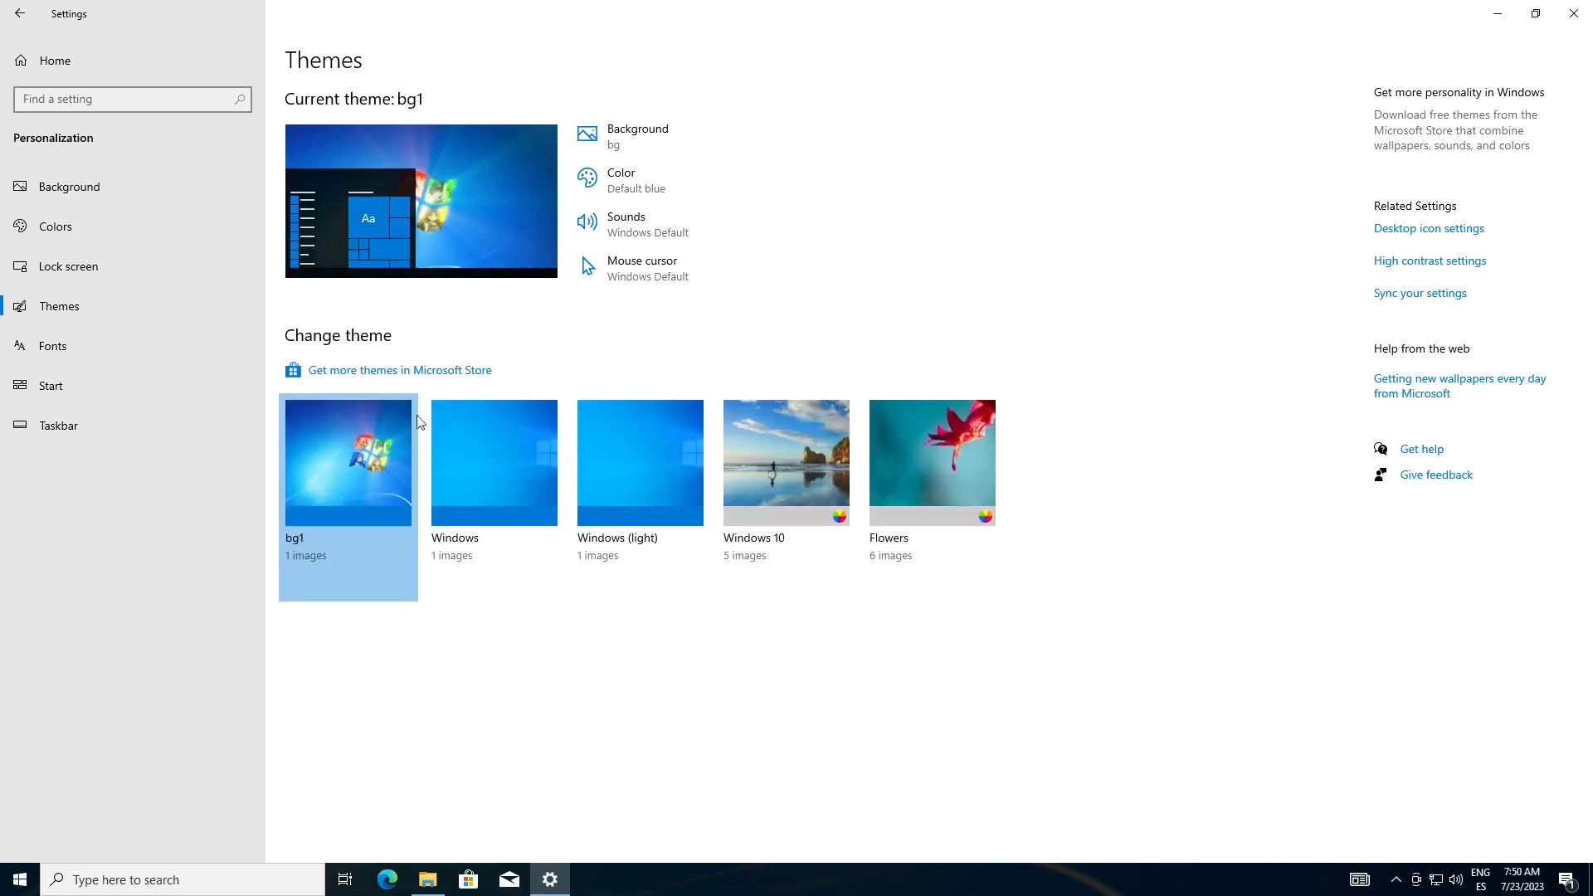
Apply the Windows (light) theme and close Settings
{"action": "left_click", "coordinate": [625, 517]}
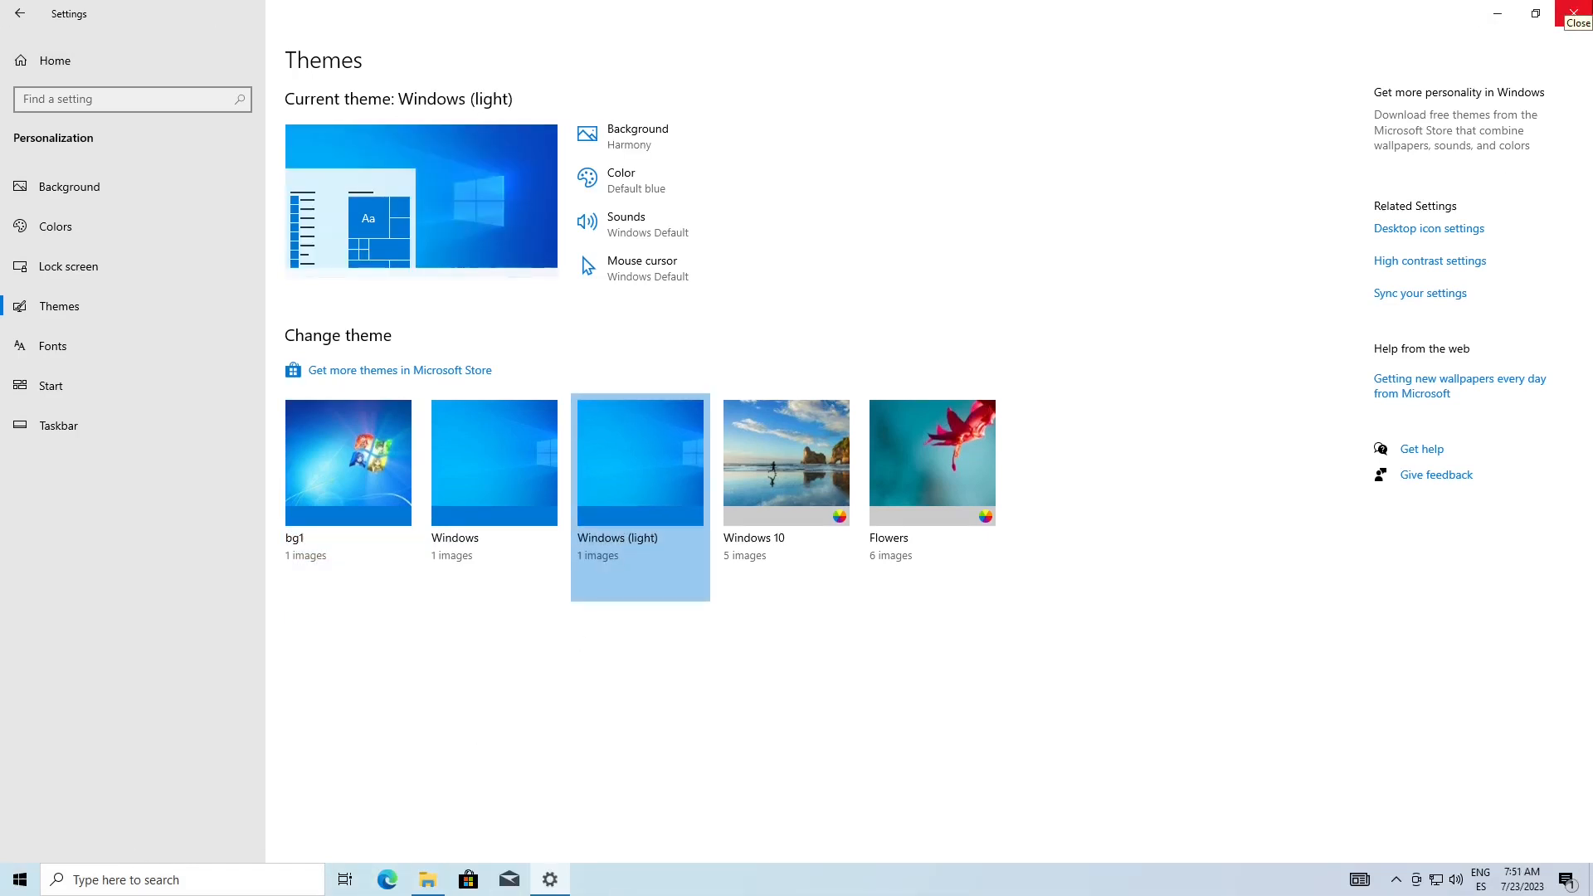
{"action": "left_click", "coordinate": [1574, 14]}
Return to the Custom folder, reapply the bg image as the desktop background over the light theme, and minimize the window
{"action": "left_click", "coordinate": [428, 880]}
{"action": "right_click", "coordinate": [548, 304]}
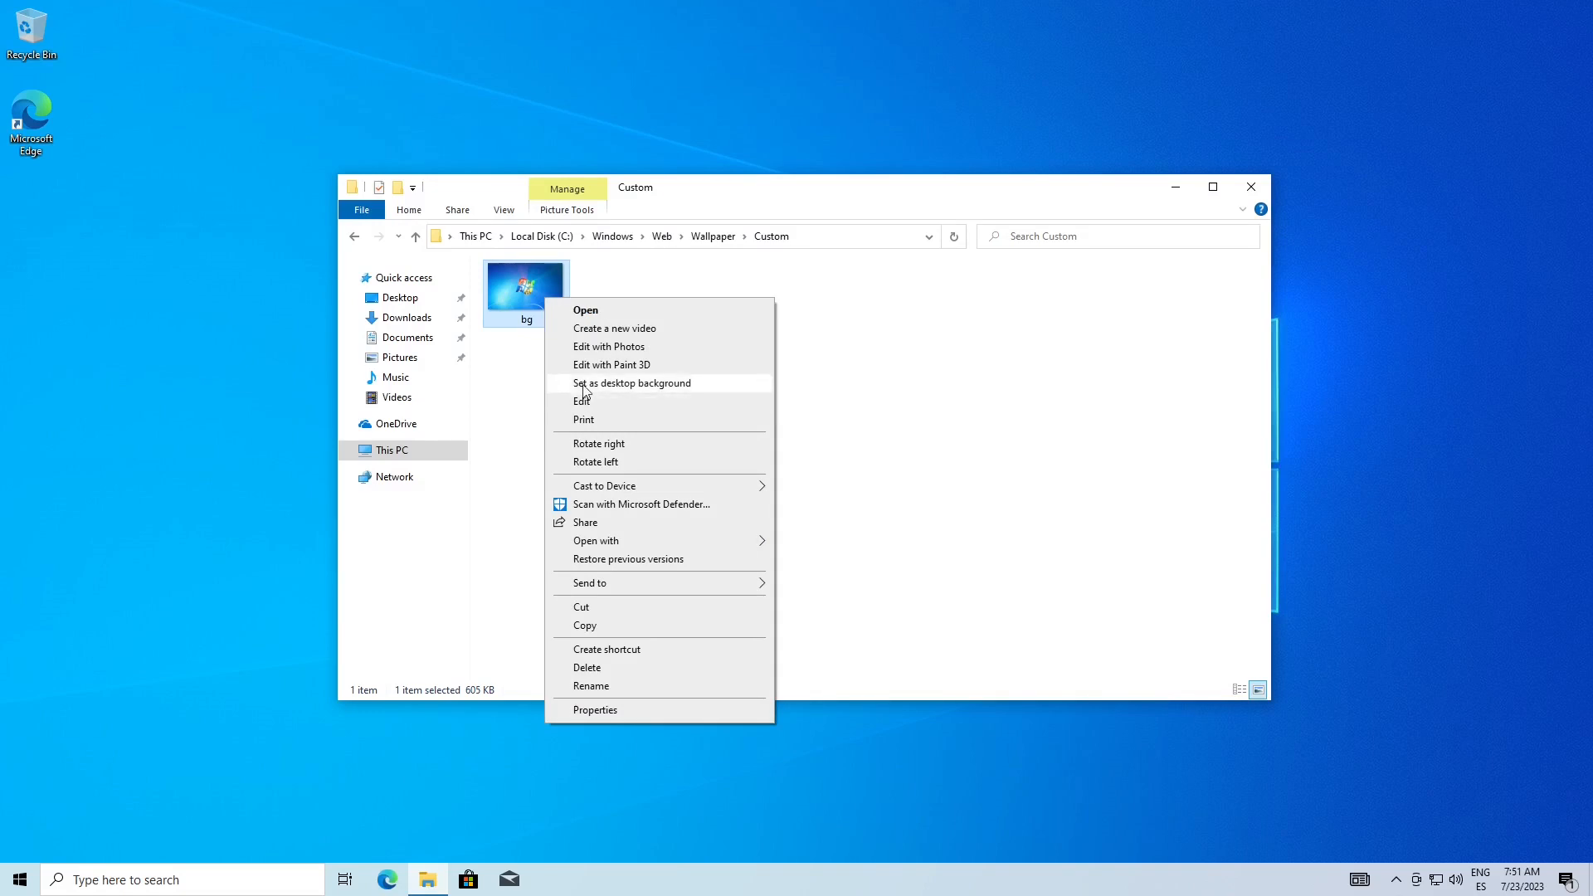
{"action": "left_click", "coordinate": [614, 384]}
{"action": "left_click", "coordinate": [1172, 185]}
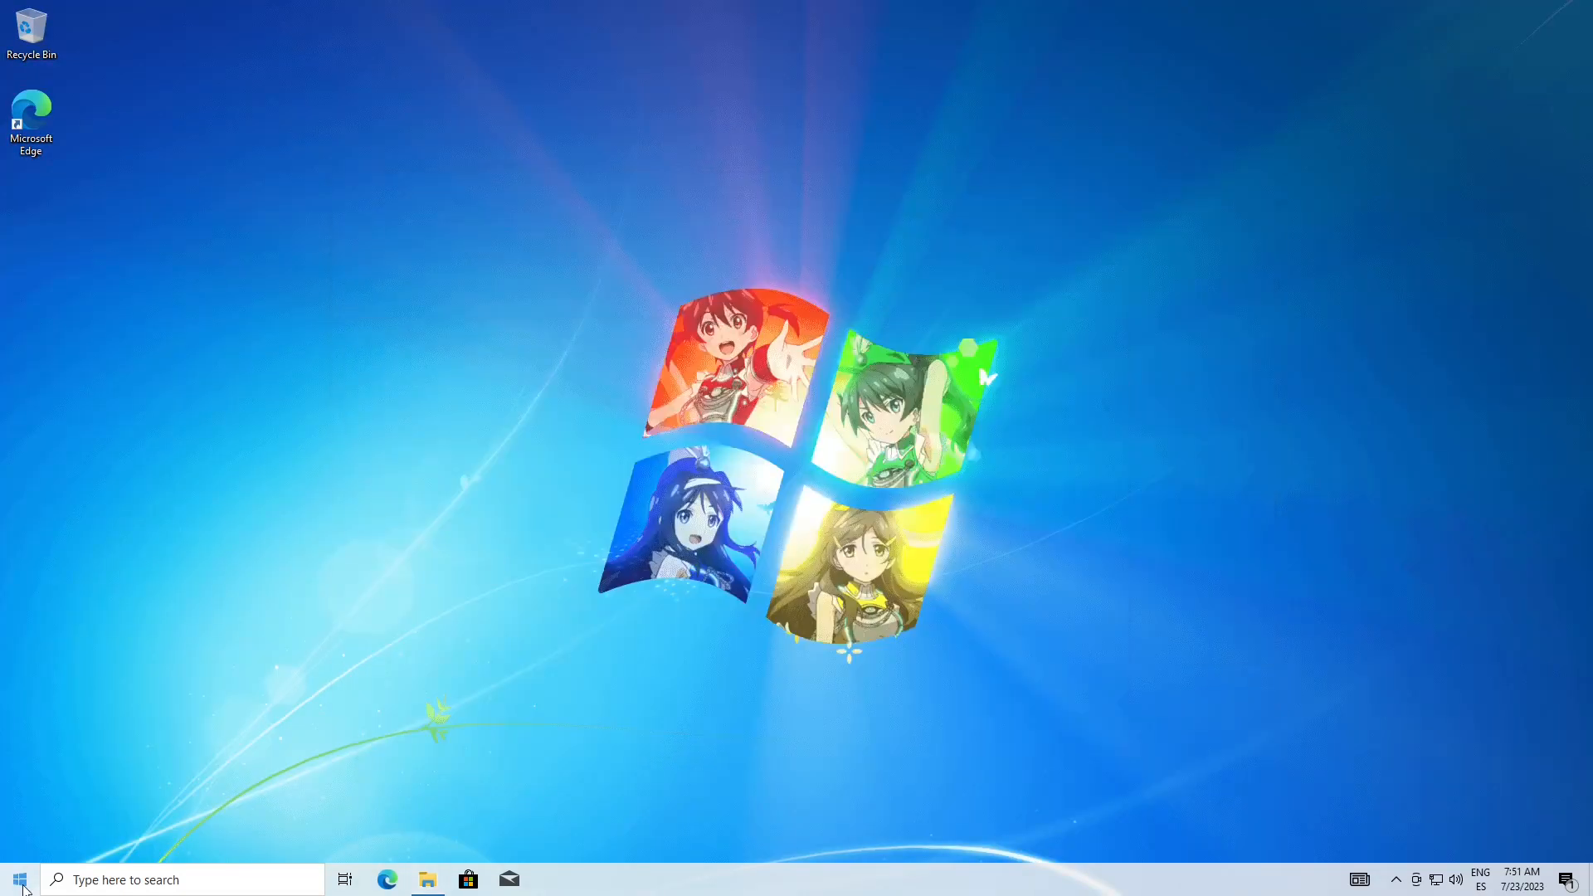
Save the light theme with the bg background as bg2 in the Personalization settings and close Settings
{"action": "left_click", "coordinate": [20, 879]}
{"action": "left_click", "coordinate": [63, 804]}
{"action": "left_click", "coordinate": [1194, 273]}
{"action": "left_click", "coordinate": [101, 316]}
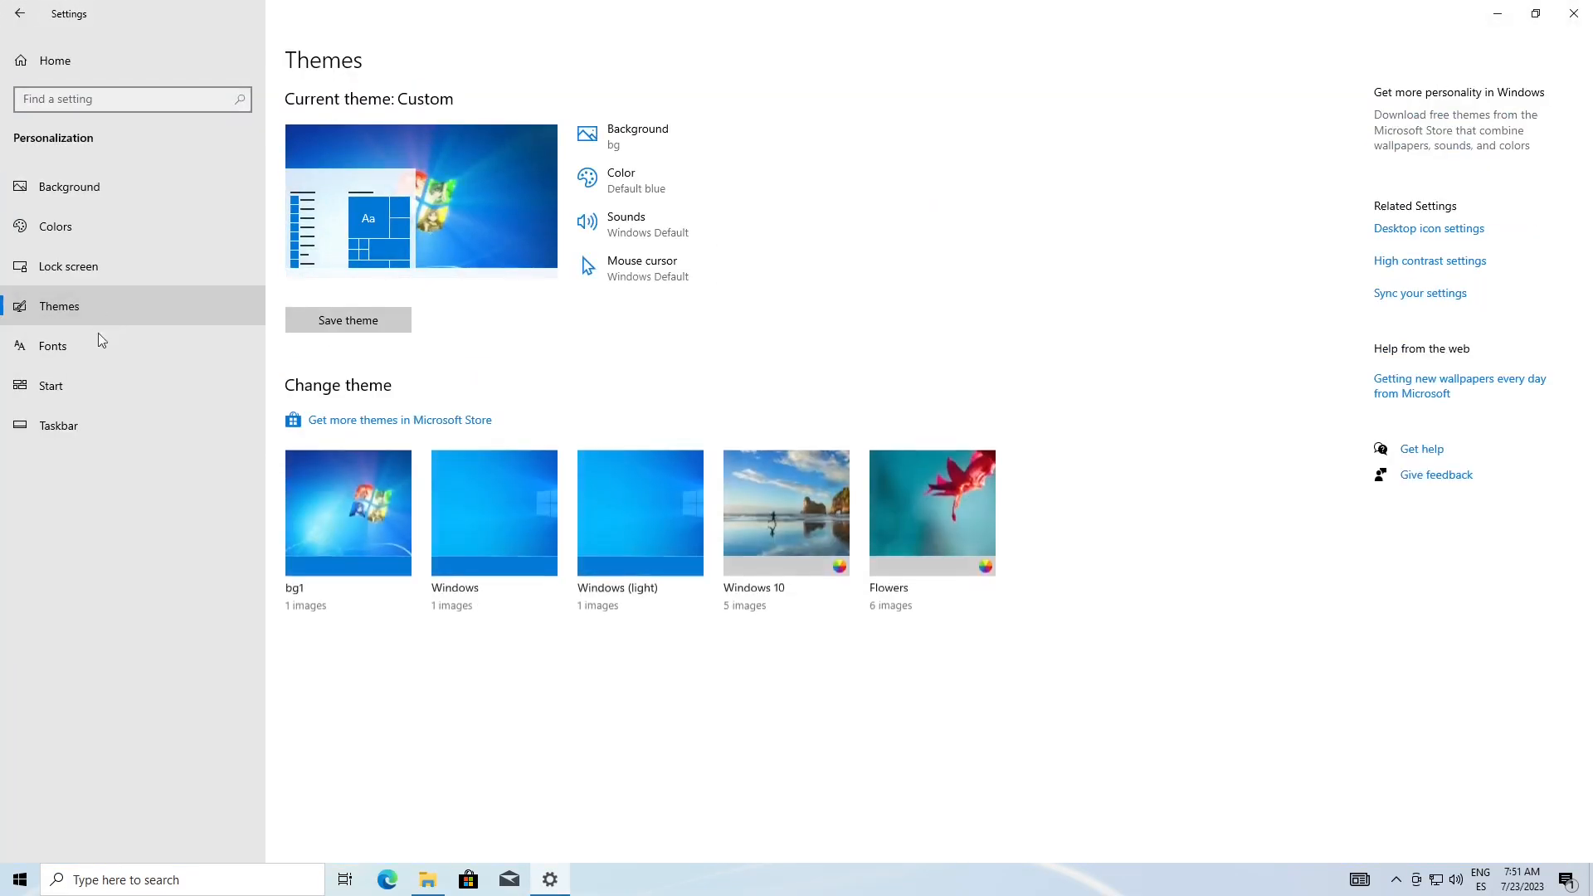
{"action": "left_click", "coordinate": [335, 328]}
{"action": "type", "text": "bg2"}
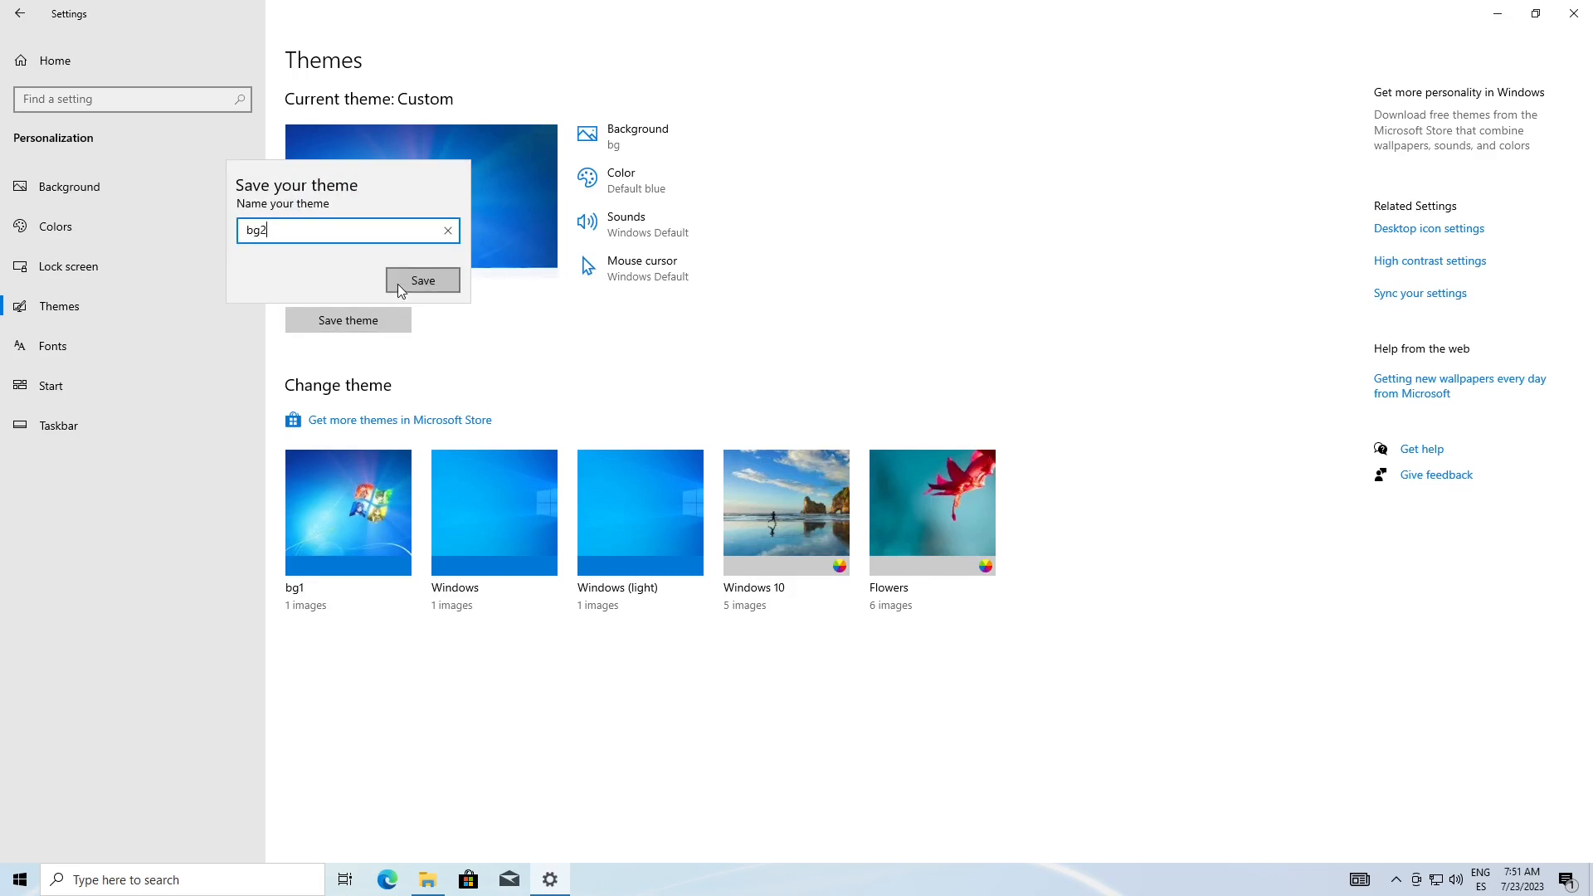
{"action": "left_click", "coordinate": [423, 281]}
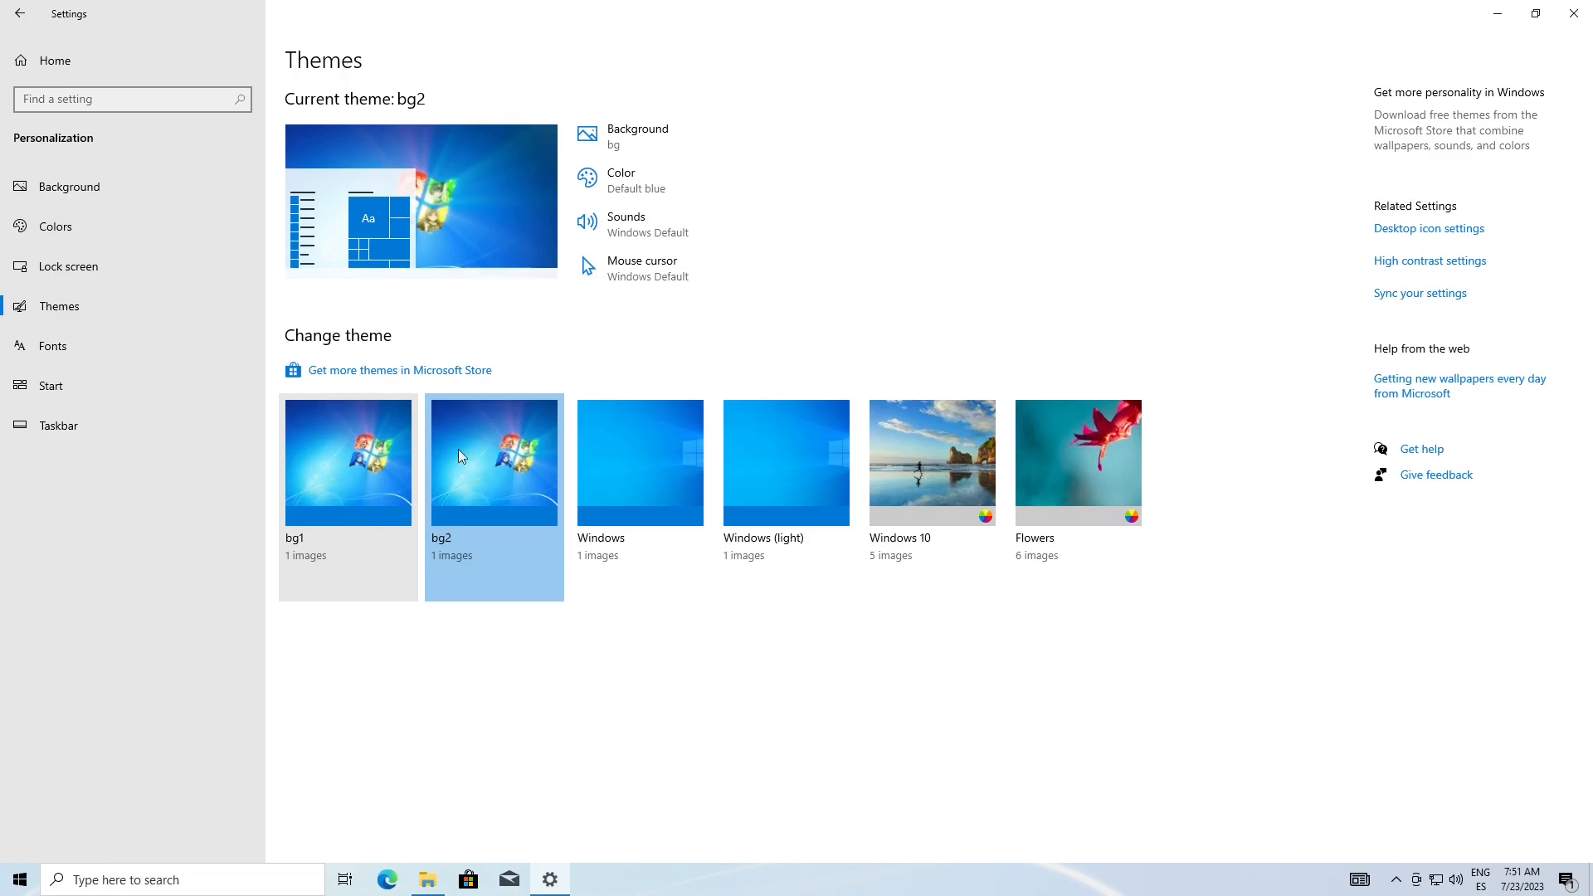
{"action": "left_click", "coordinate": [1574, 13]}
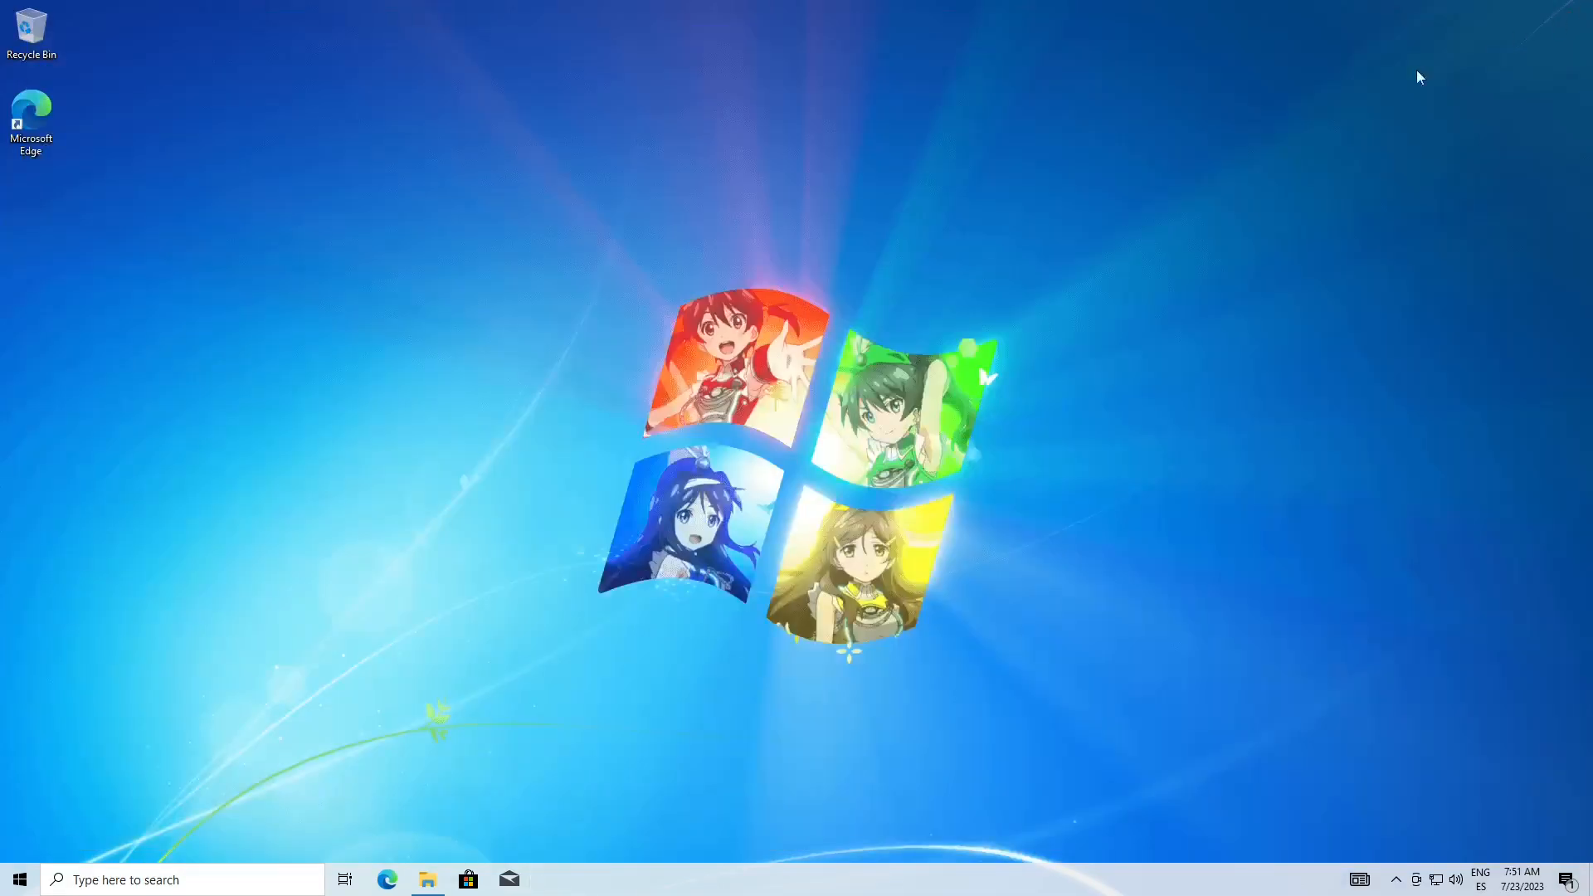
Open %localappdata% through the Run dialog and go to its Microsoft\Windows\Themes folder
{"action": "key", "text": "super+r"}
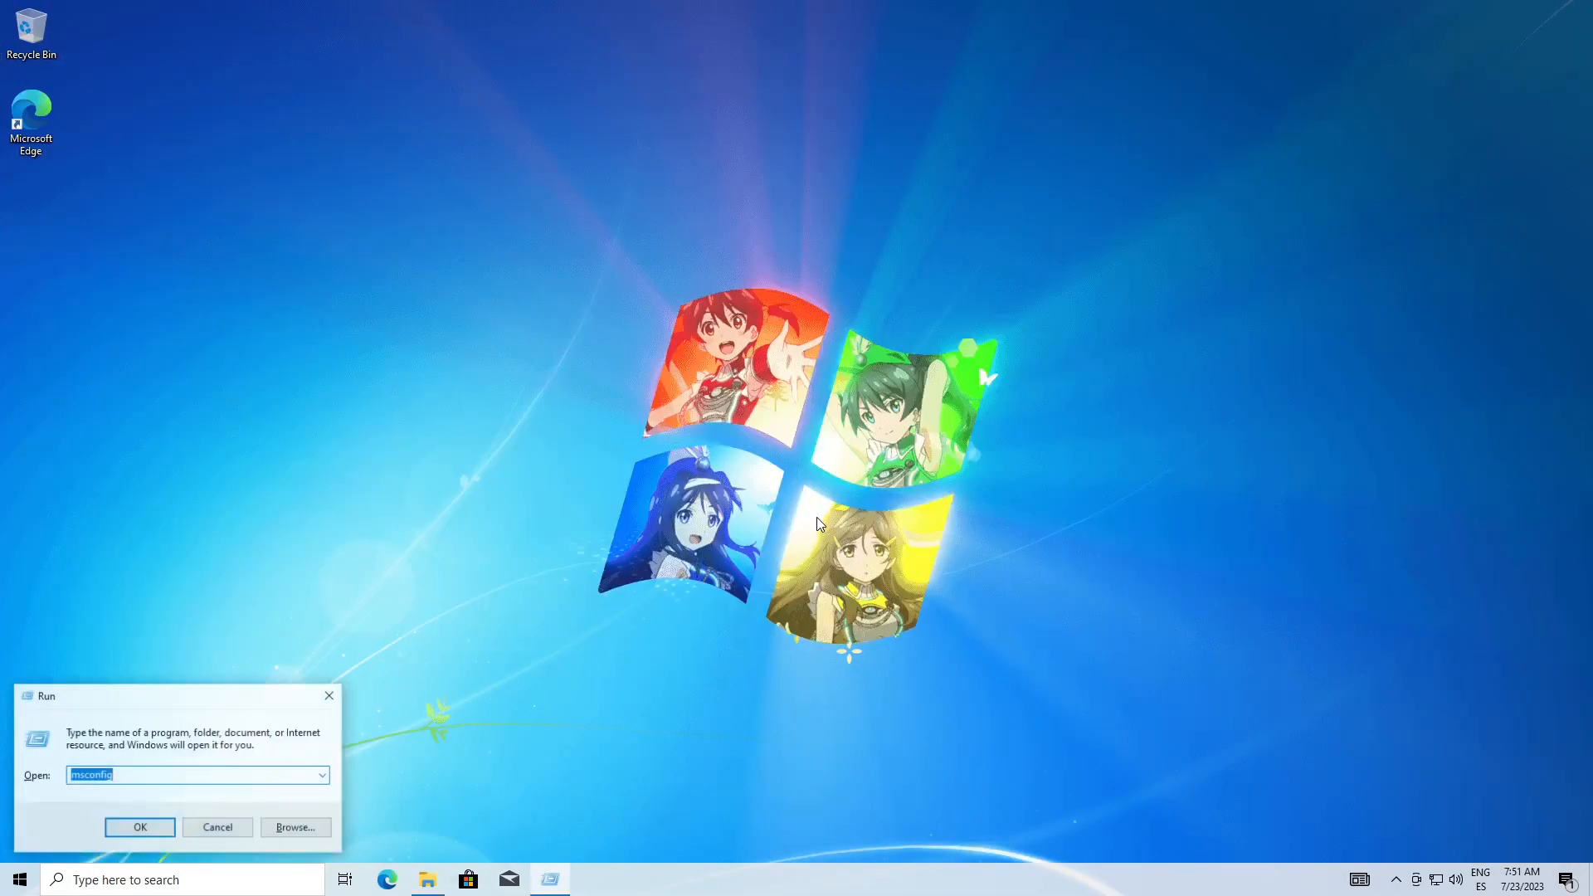
{"action": "type", "text": "%%"}
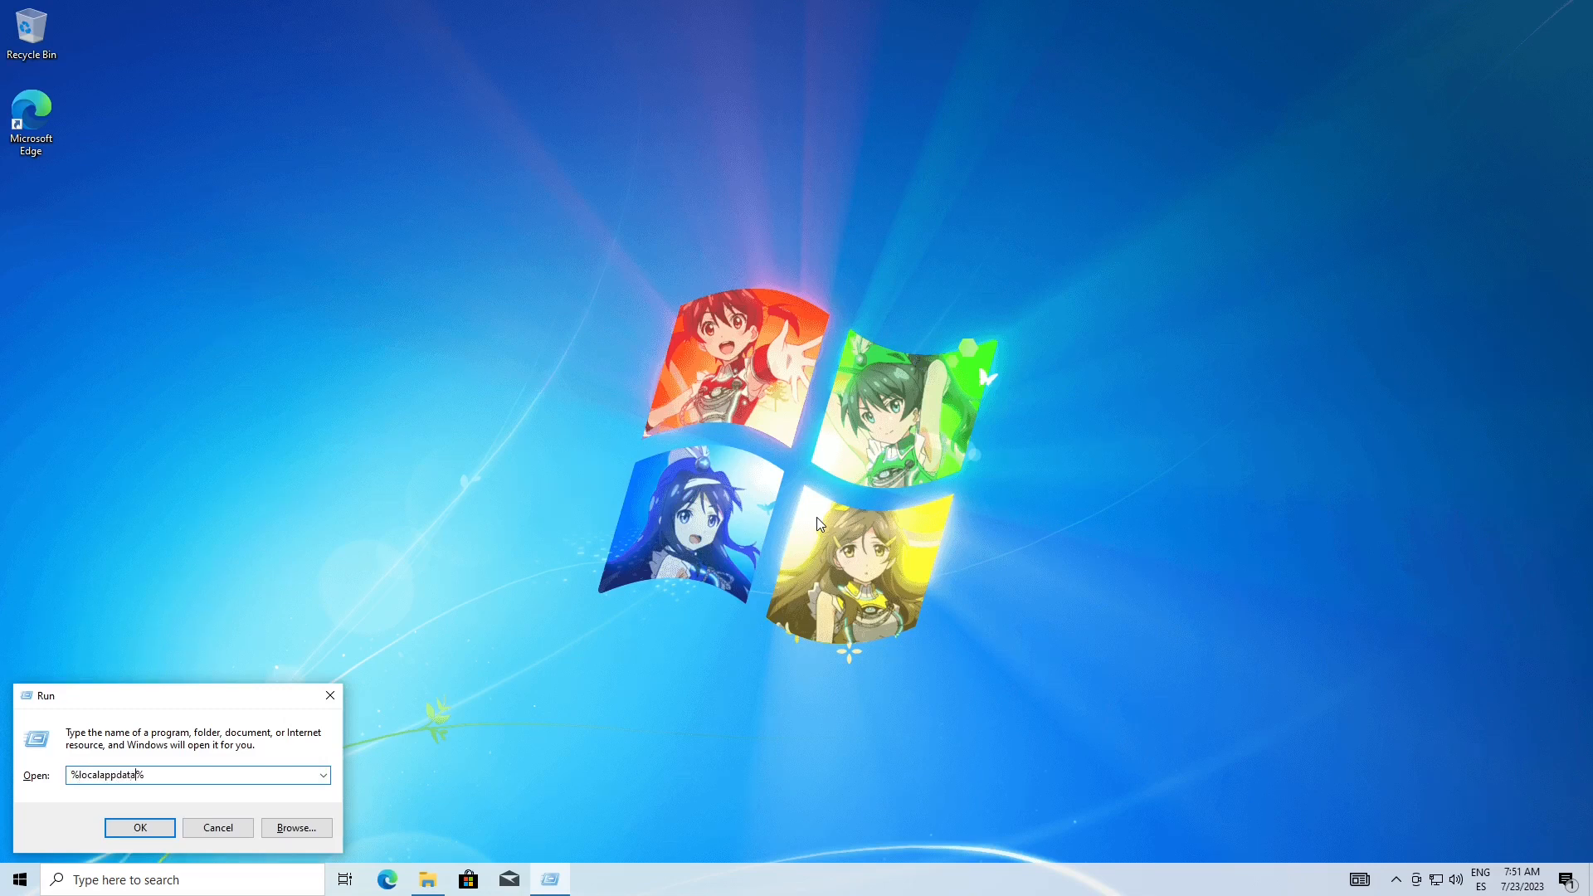
{"action": "key", "text": "Return"}
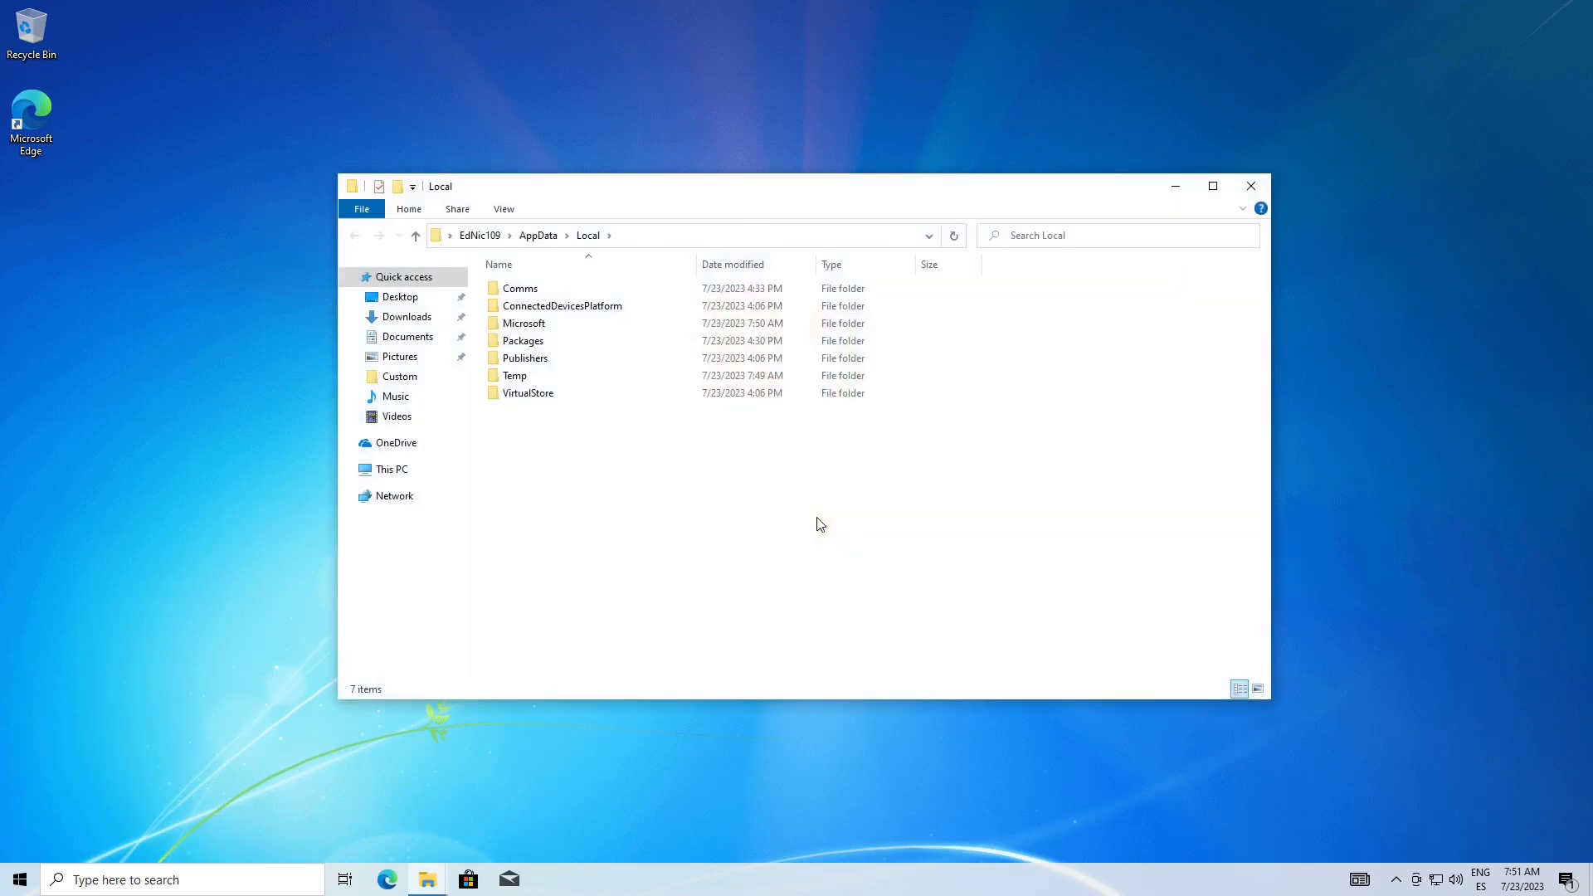
{"action": "double_click", "coordinate": [580, 325]}
{"action": "left_click", "coordinate": [544, 533]}
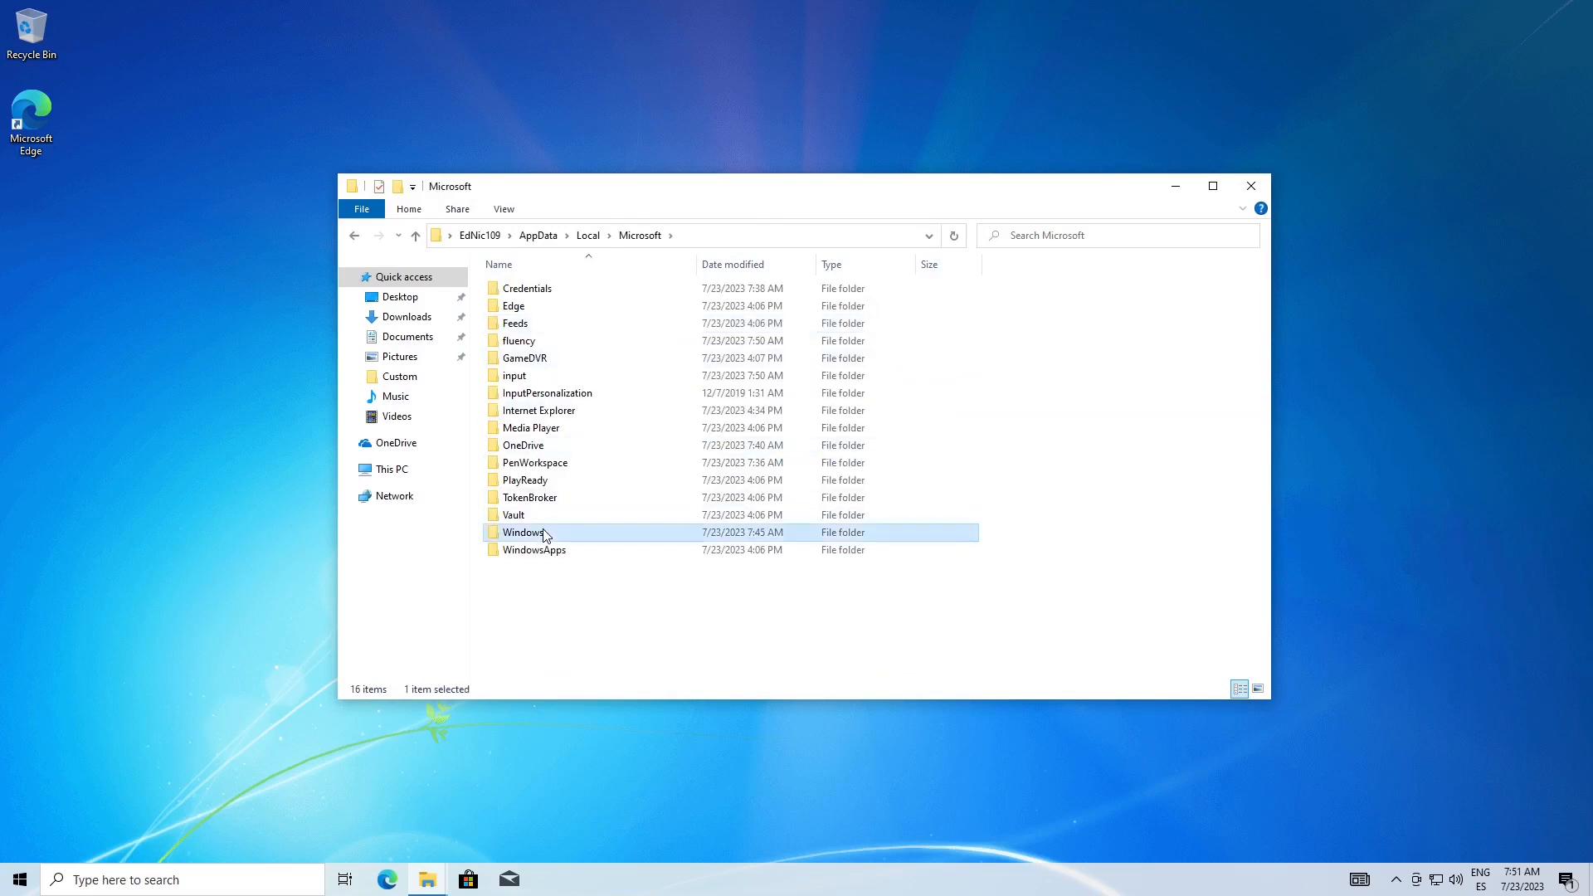
{"action": "double_click", "coordinate": [543, 533]}
{"action": "double_click", "coordinate": [520, 580]}
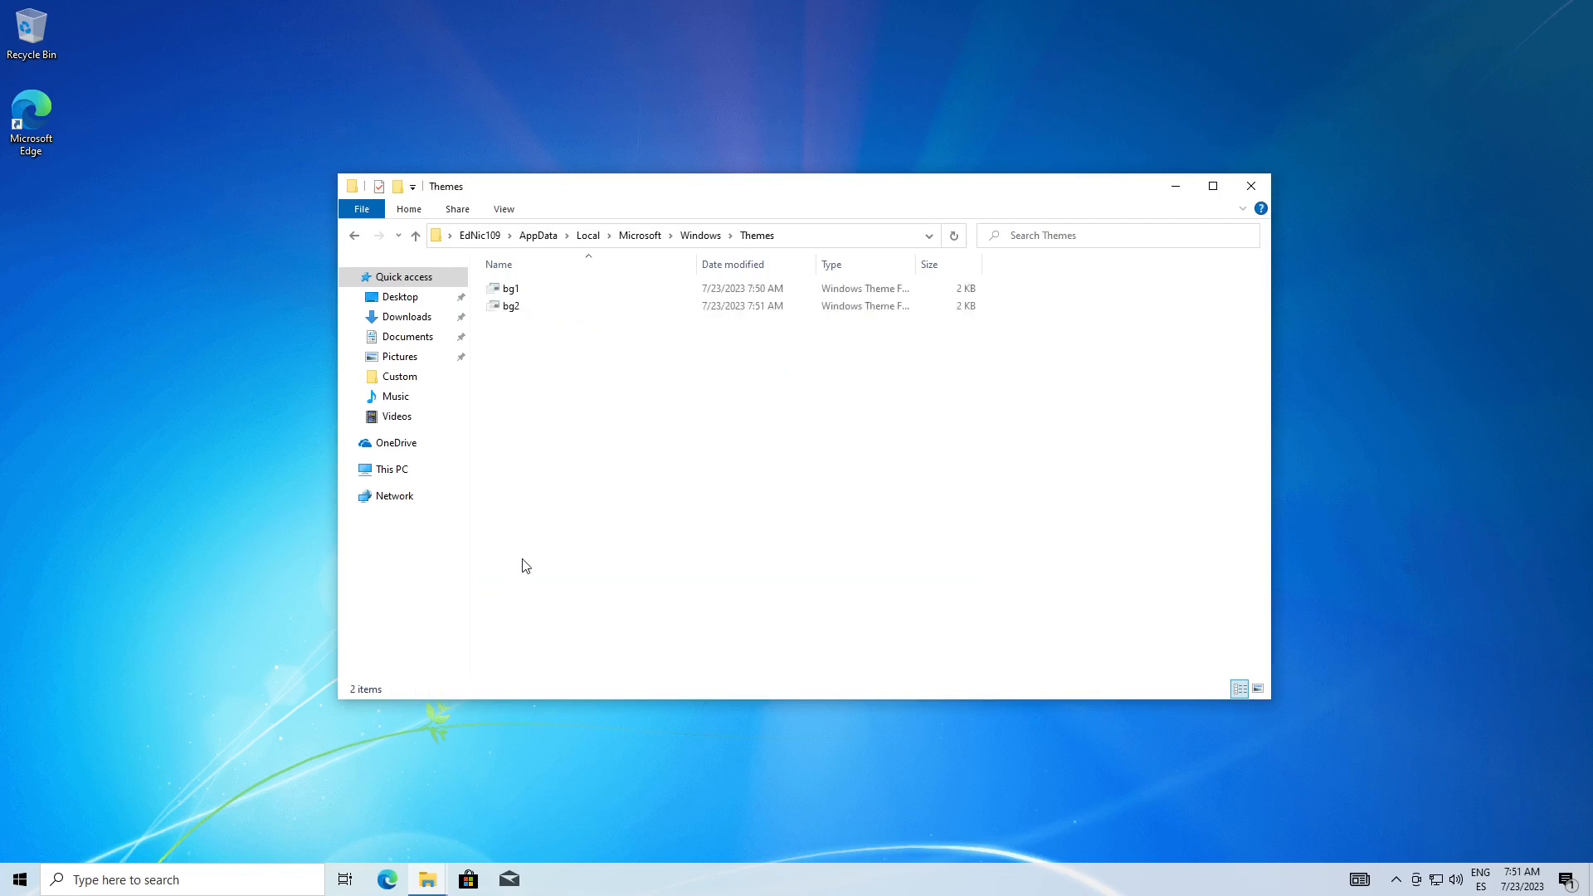
Cut the bg1 and bg2 theme files from the local Themes folder
{"action": "left_click_drag", "start_coordinate": [539, 359], "coordinate": [526, 291]}
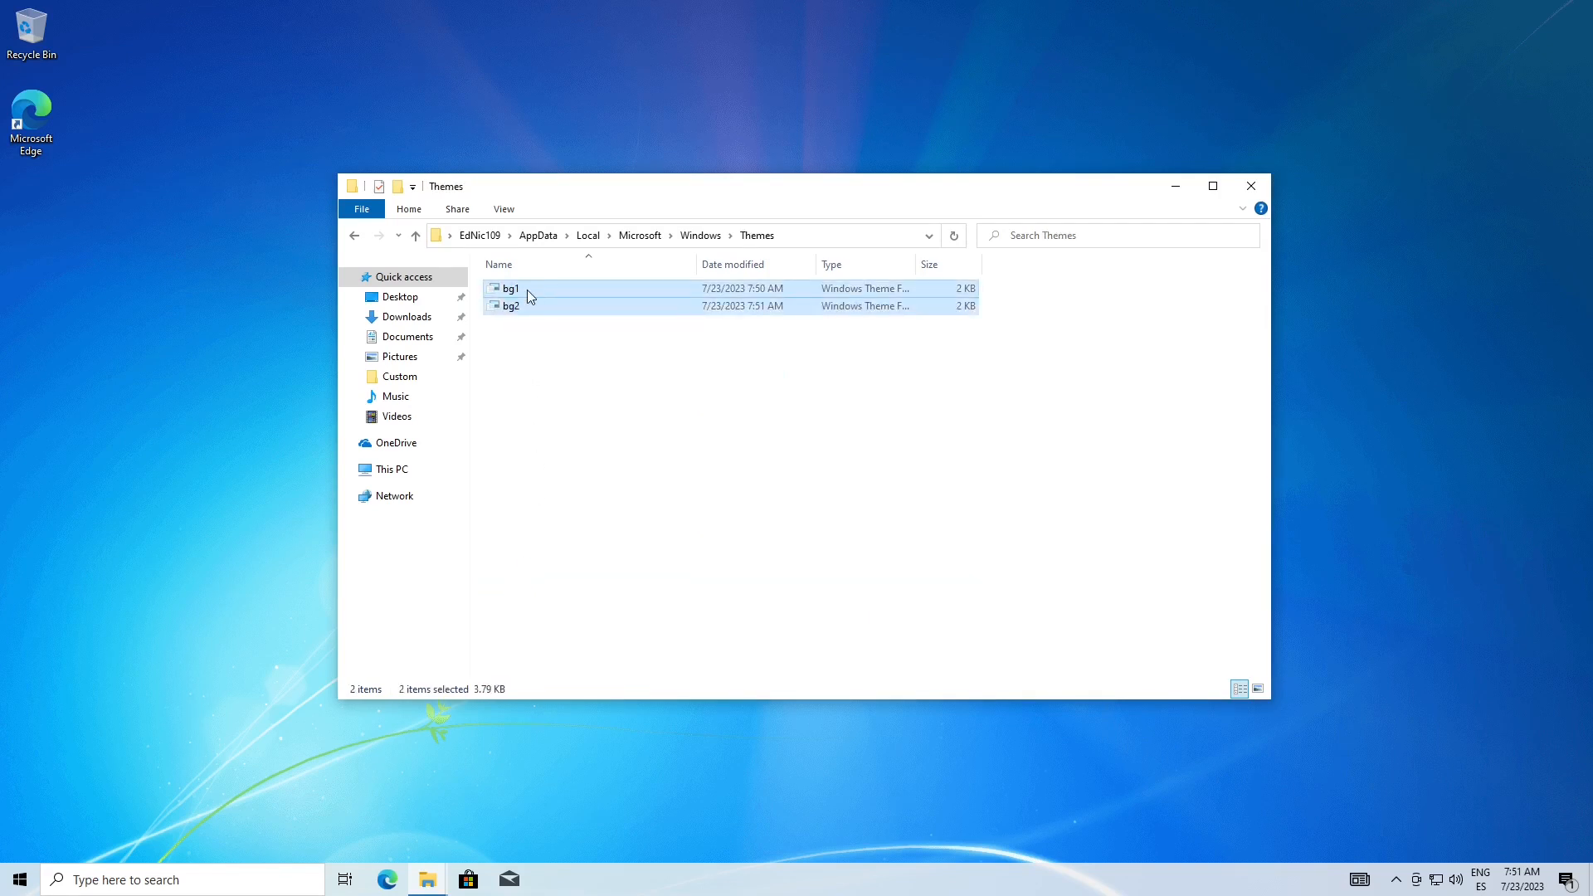
{"action": "right_click", "coordinate": [526, 290]}
{"action": "left_click", "coordinate": [580, 414]}
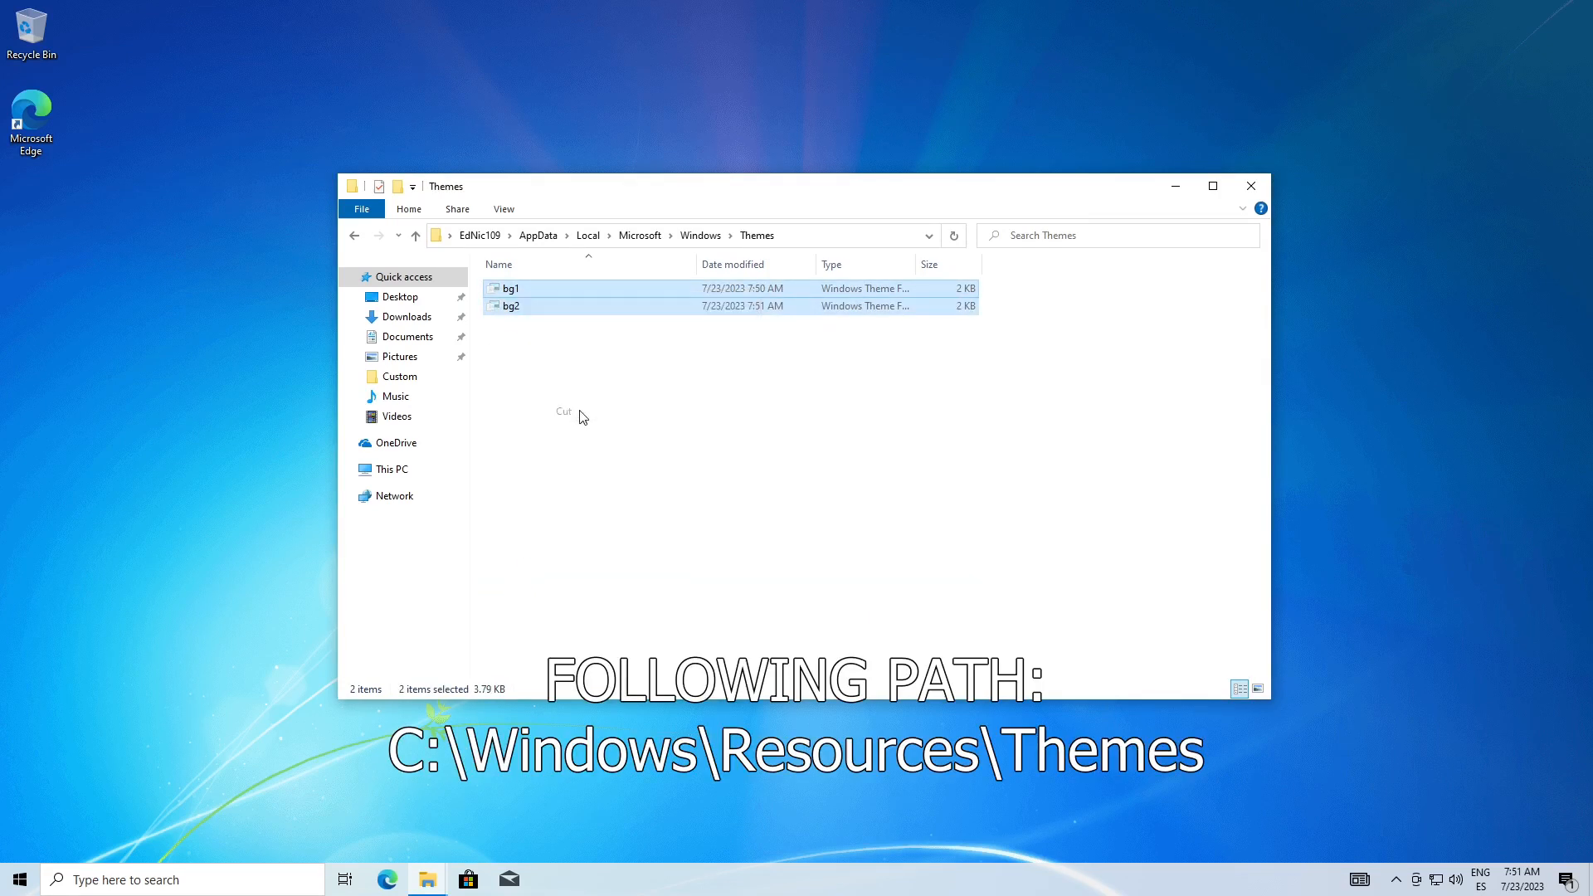
Go to the C:\Windows\Resources\Themes folder
{"action": "left_click", "coordinate": [390, 470]}
{"action": "left_click", "coordinate": [588, 486]}
{"action": "double_click", "coordinate": [588, 485]}
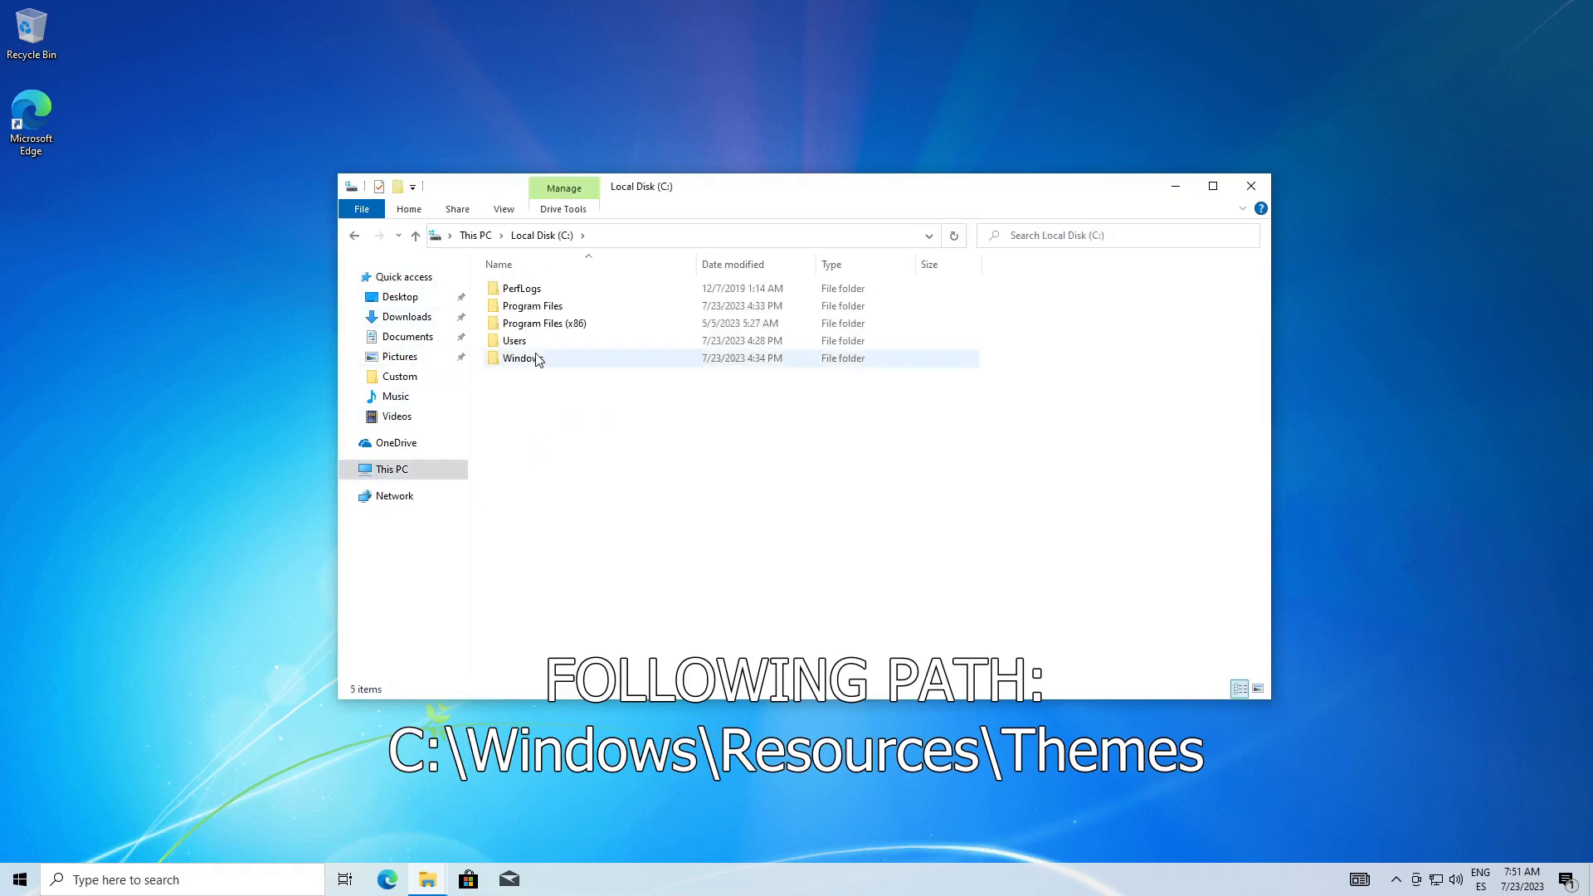
{"action": "double_click", "coordinate": [537, 360]}
{"action": "left_click_drag", "start_coordinate": [1261, 349], "coordinate": [1245, 466]}
{"action": "double_click", "coordinate": [531, 618]}
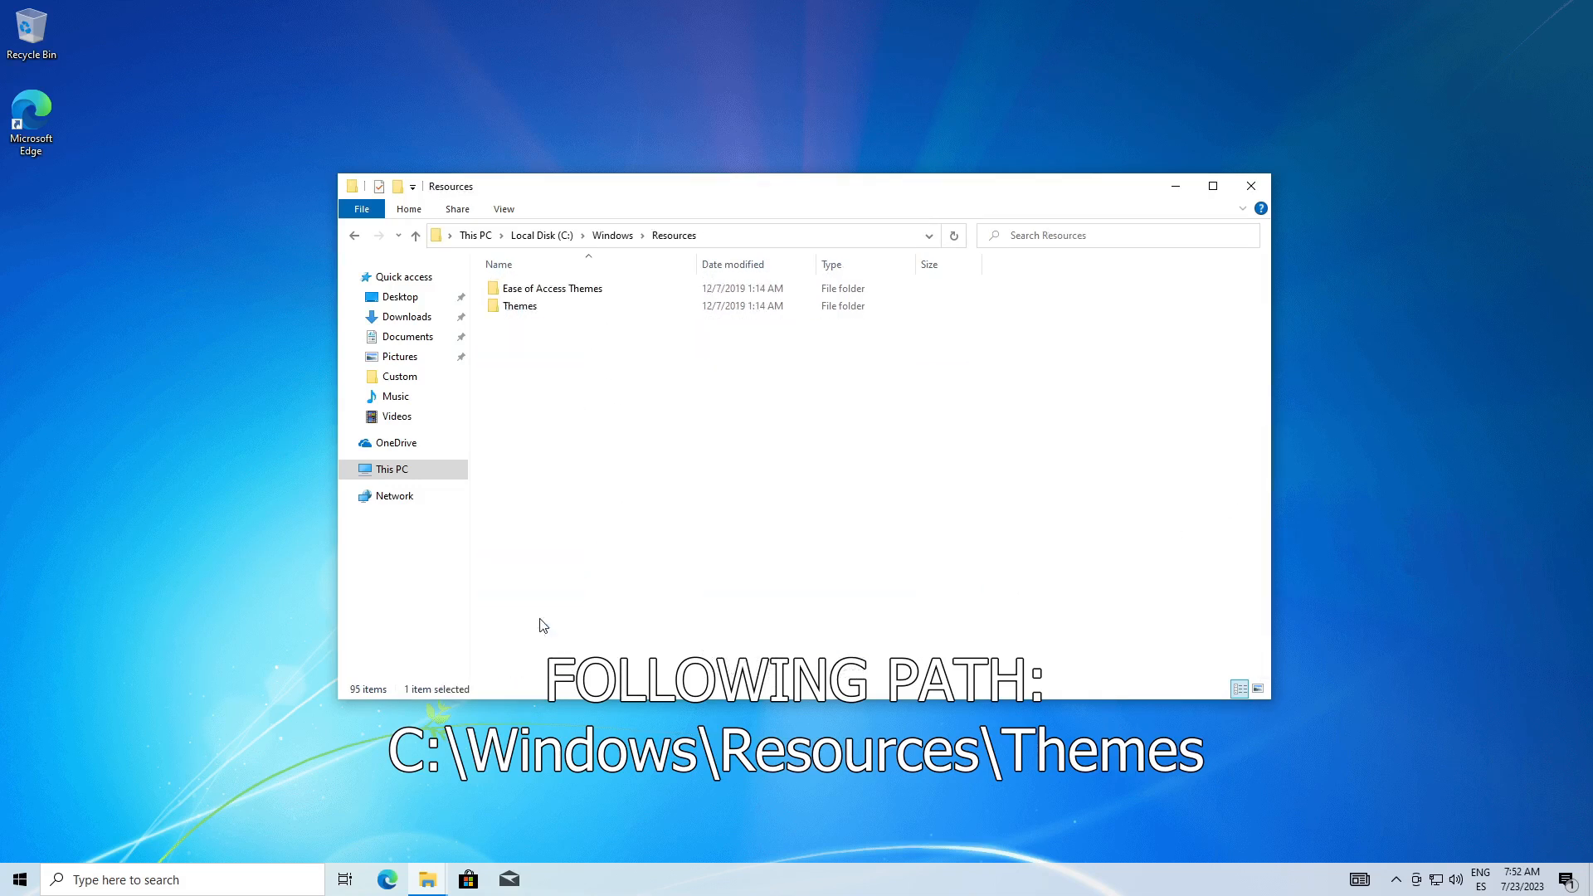
{"action": "double_click", "coordinate": [598, 307]}
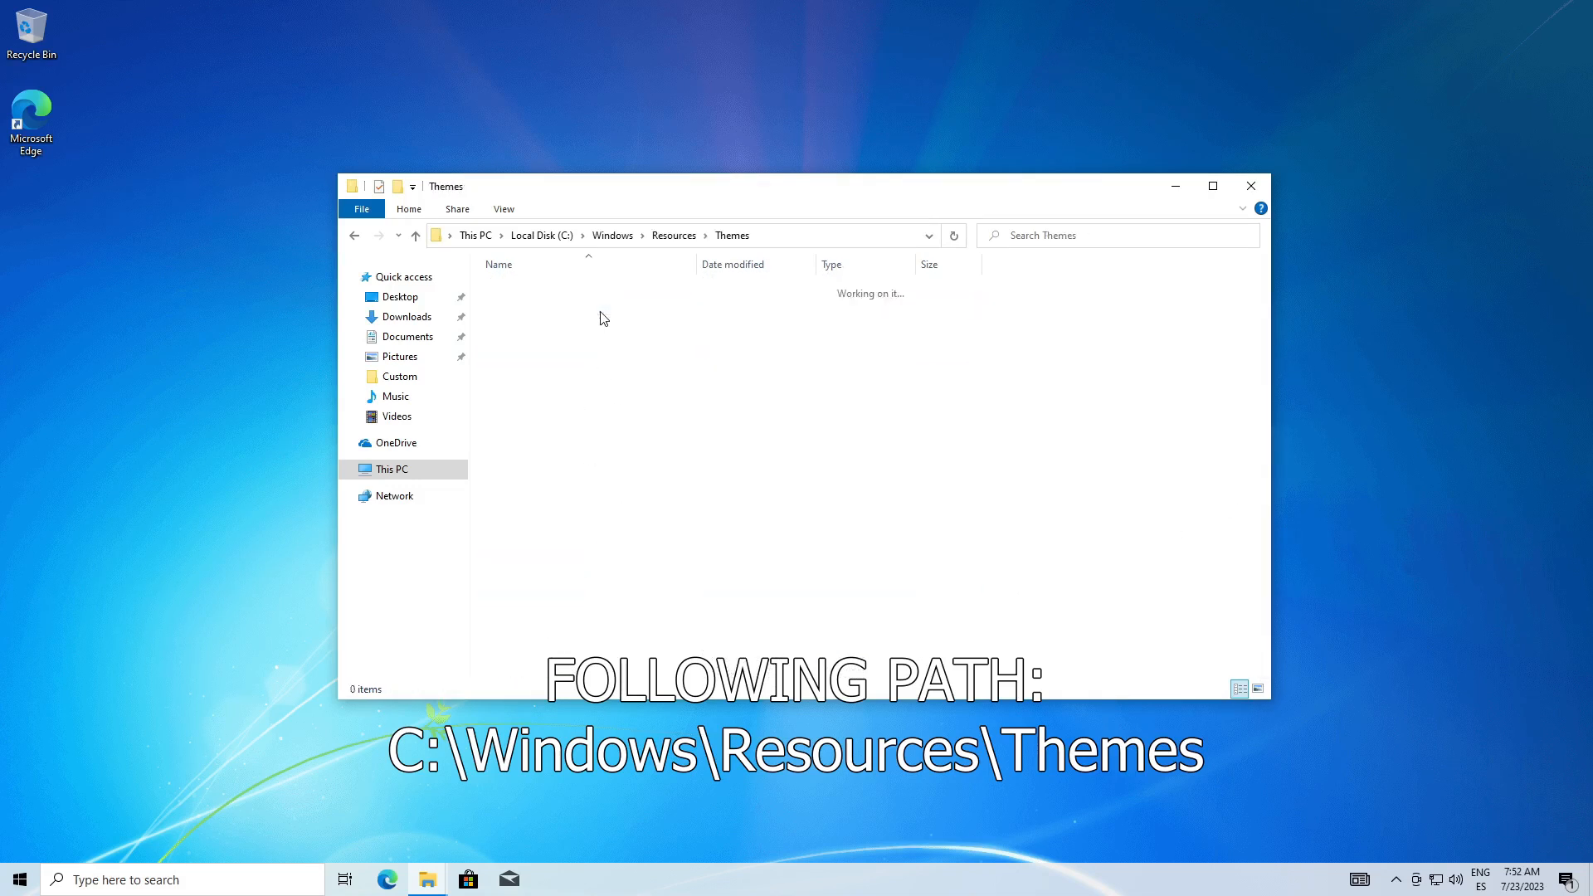
Paste bg1 and bg2 into this Themes folder, granting administrator permission for all current items
{"action": "right_click", "coordinate": [533, 415]}
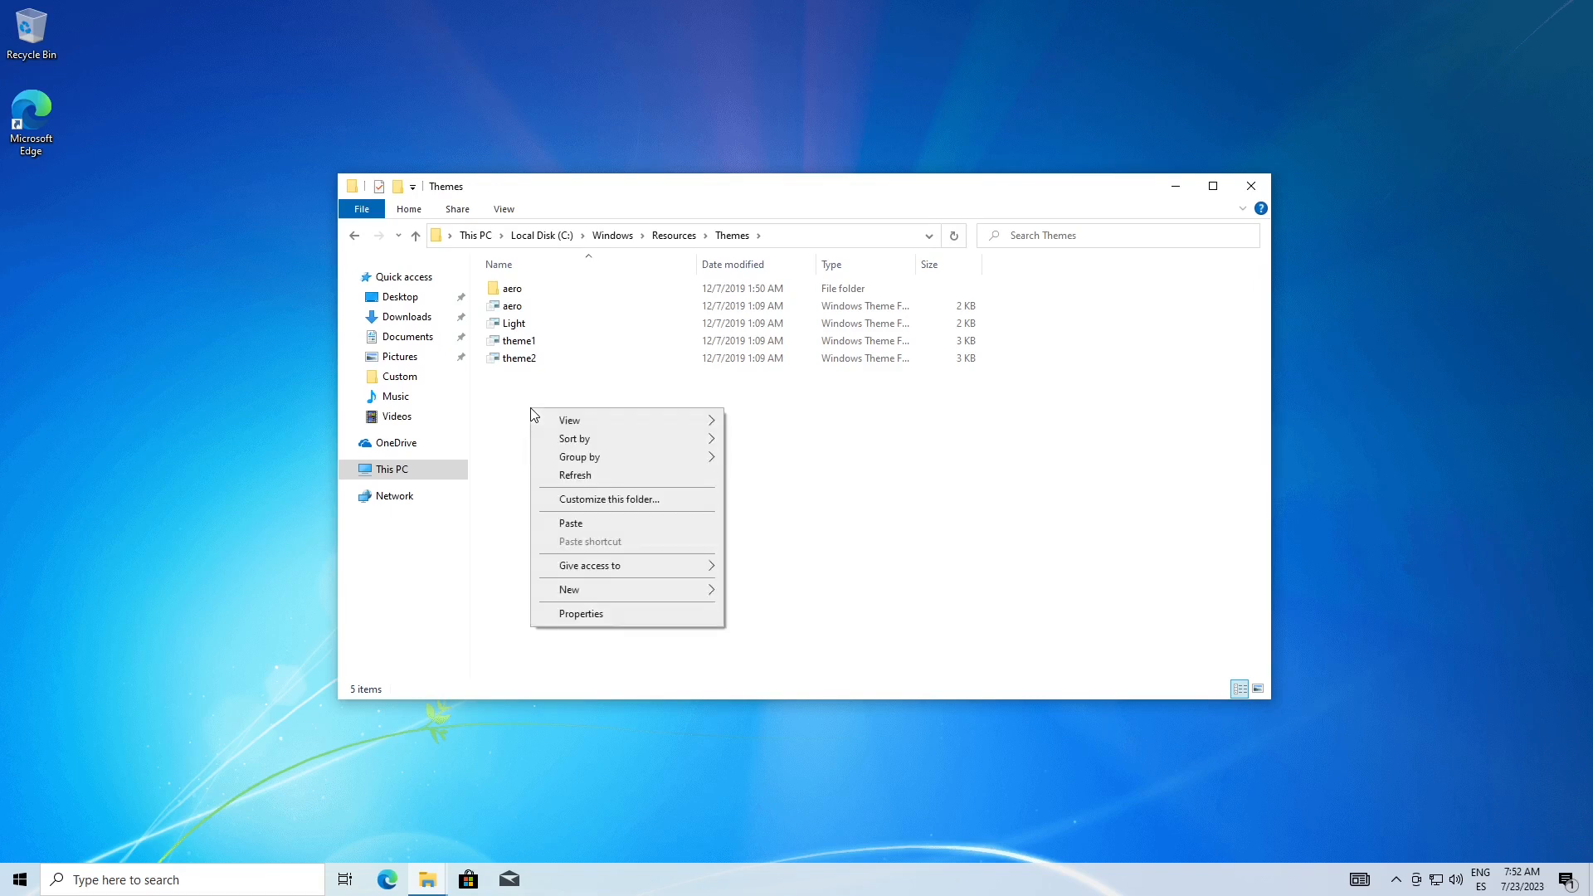
{"action": "left_click", "coordinate": [559, 525]}
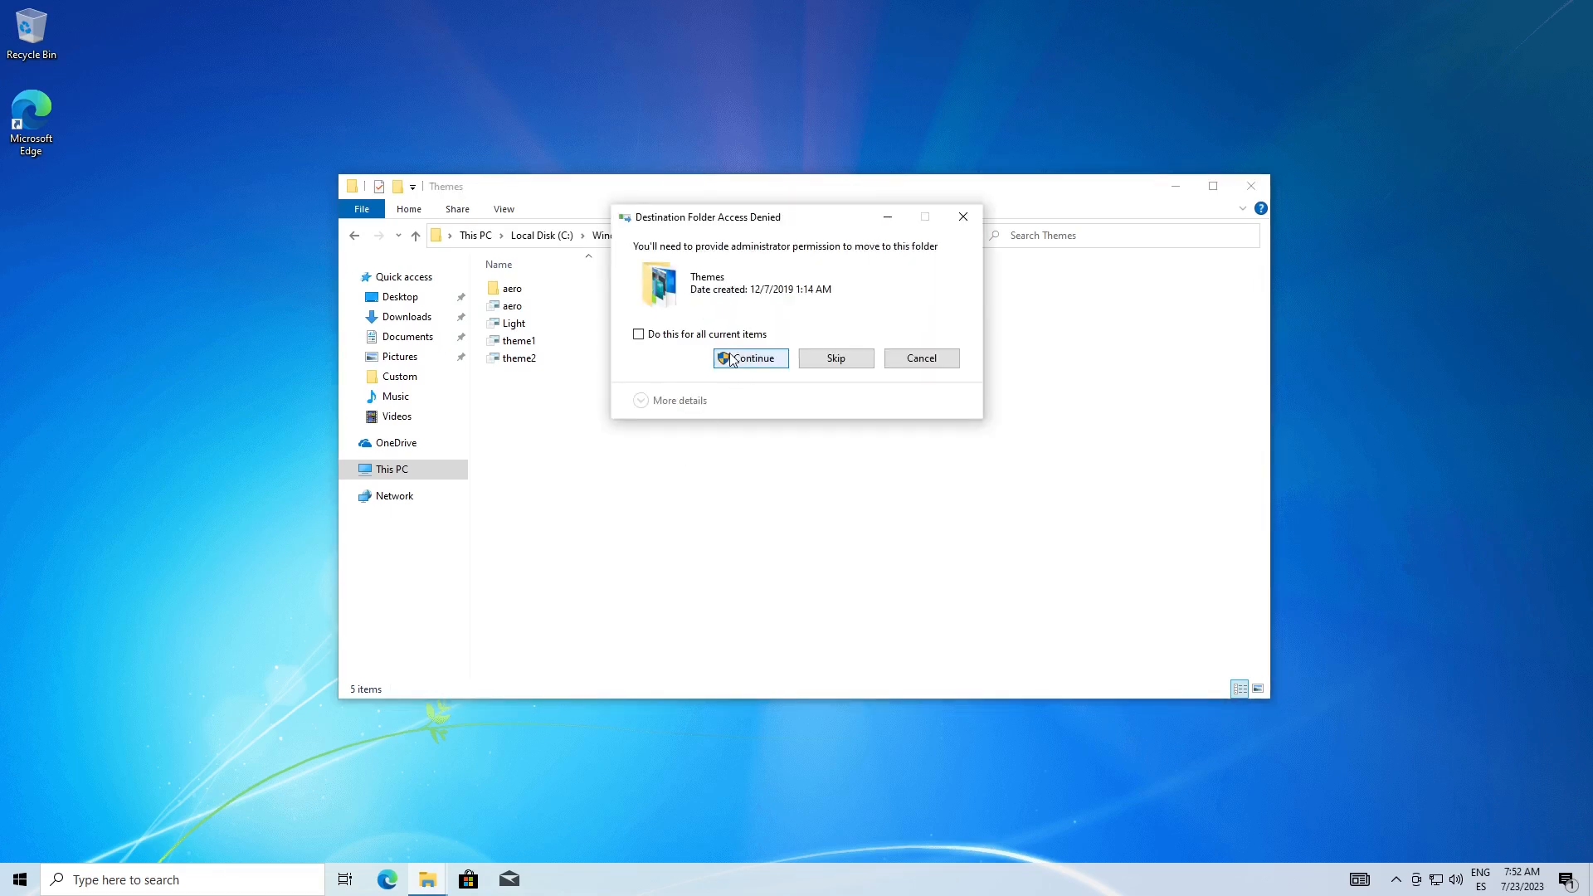
{"action": "left_click", "coordinate": [724, 335]}
{"action": "left_click", "coordinate": [725, 355]}
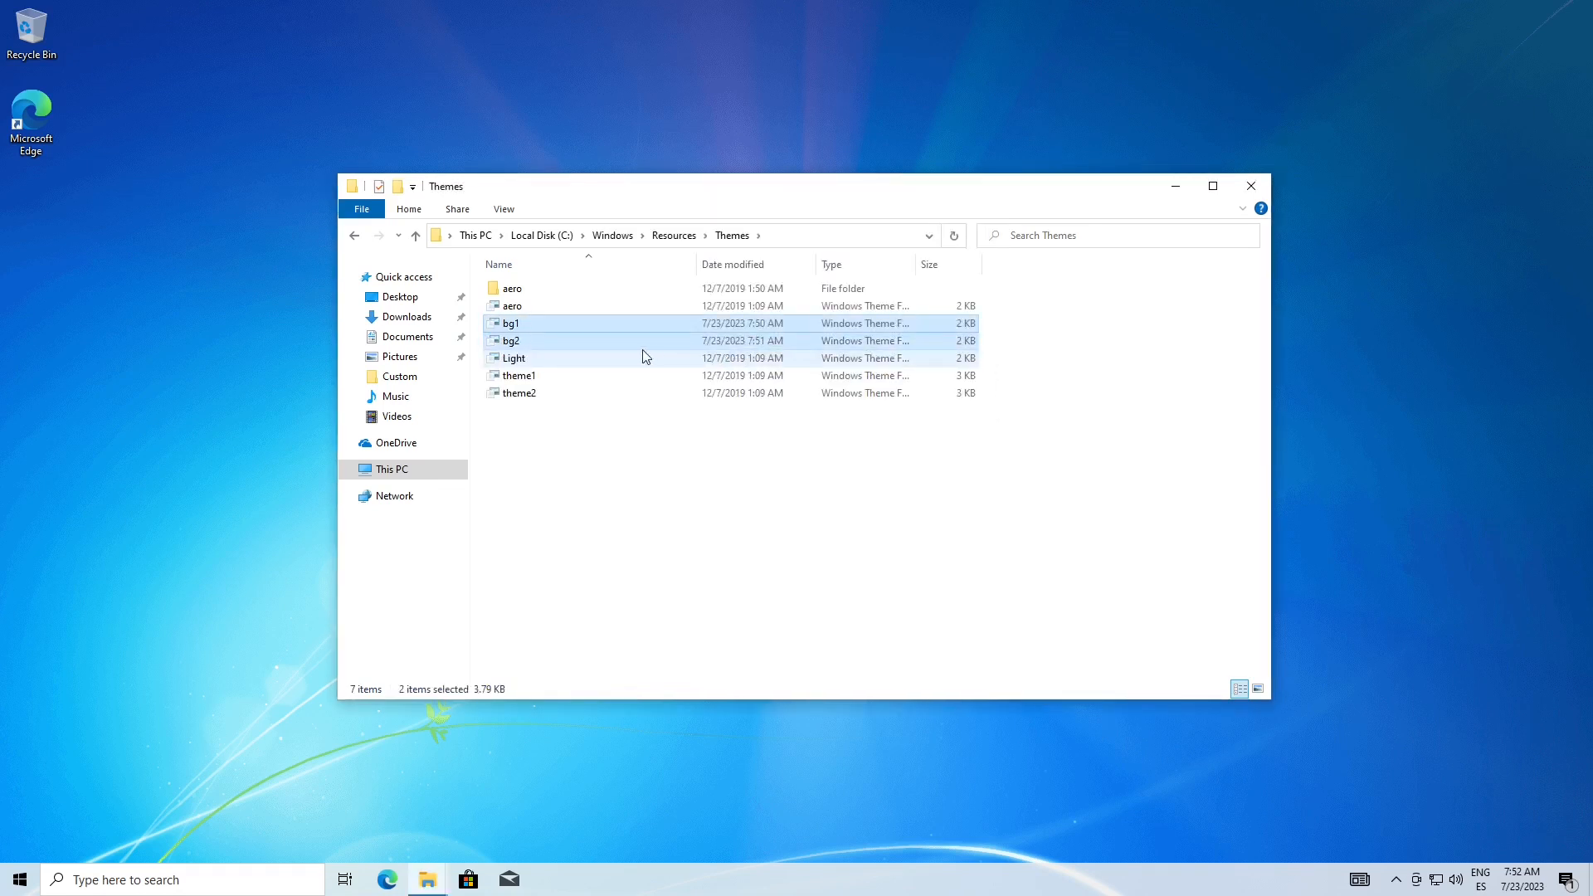
{"action": "left_click", "coordinate": [583, 415]}
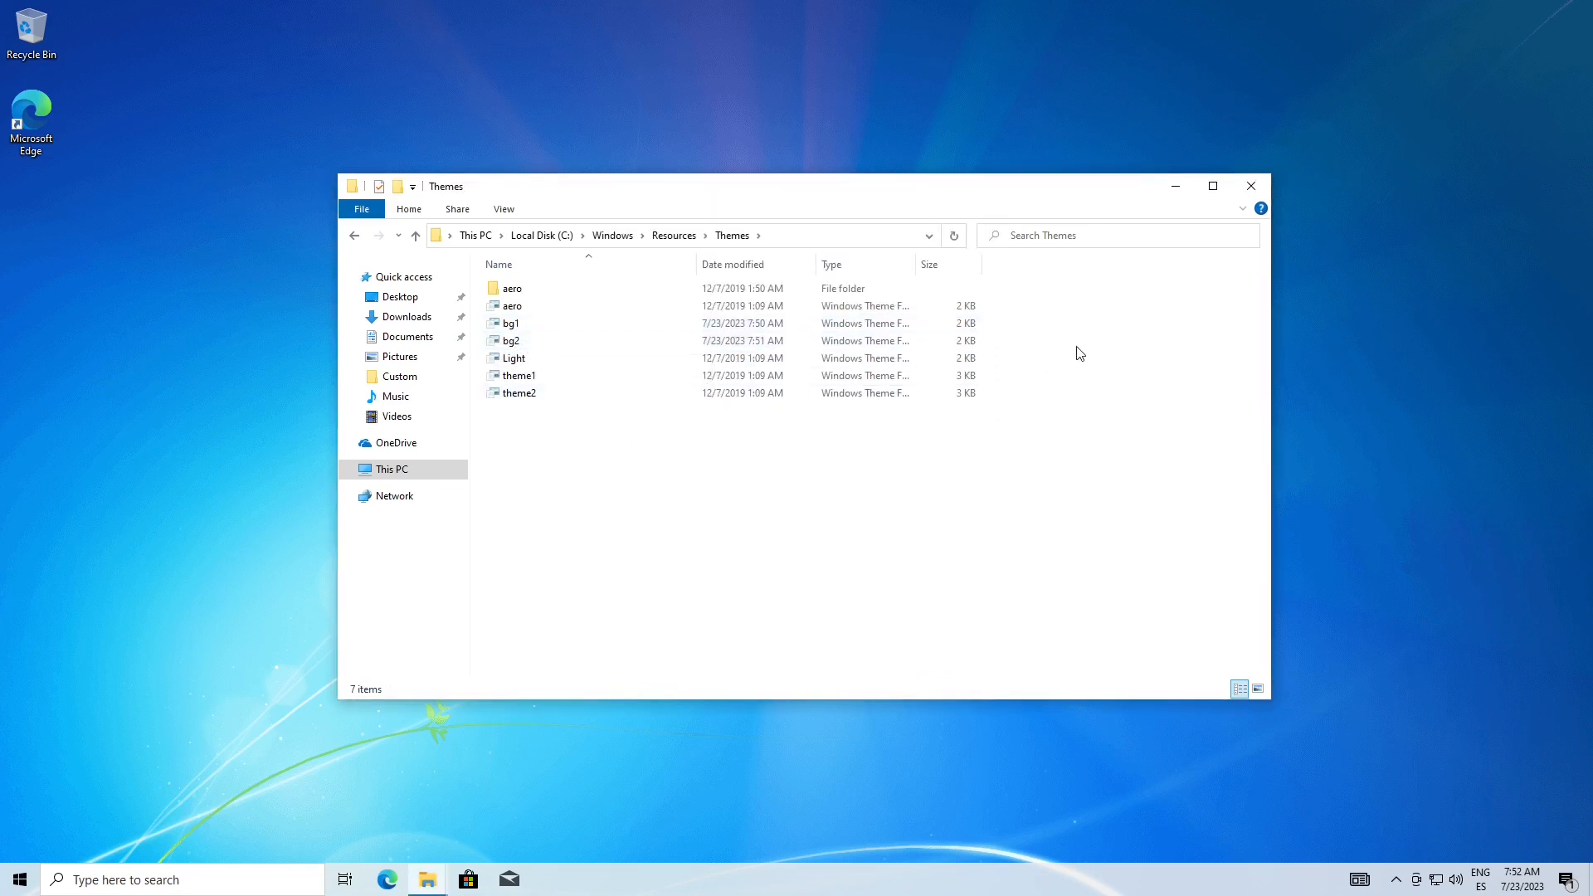
Minimize the folder window, launch regedit through the Run dialog and allow it to make changes
{"action": "left_click", "coordinate": [1176, 186]}
{"action": "key", "text": "super+r"}
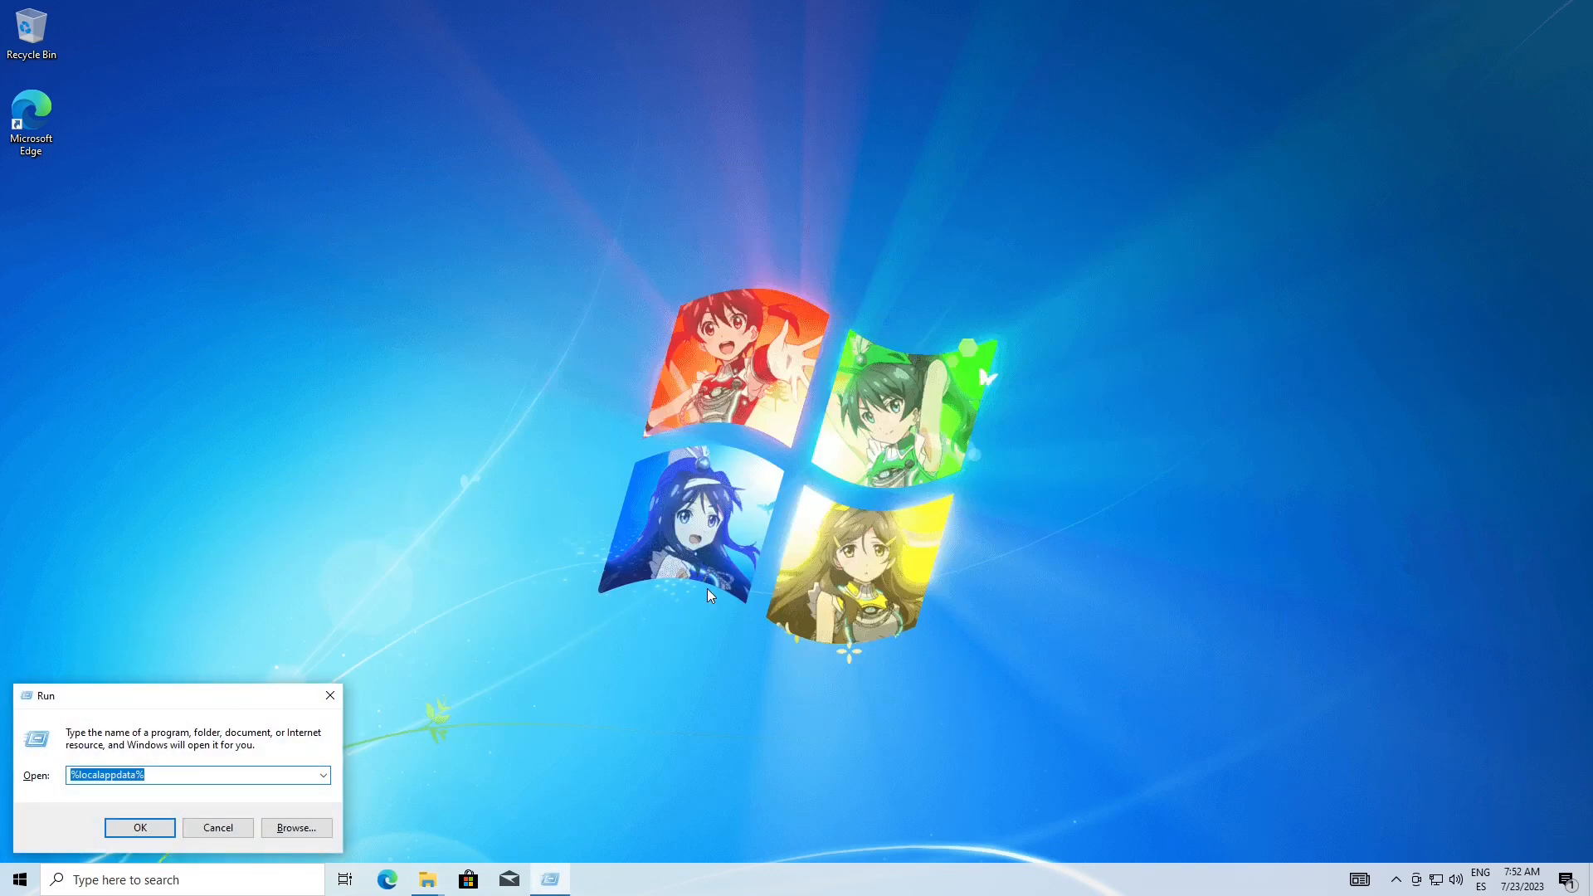
{"action": "type", "text": "regedit"}
{"action": "key", "text": "Return"}
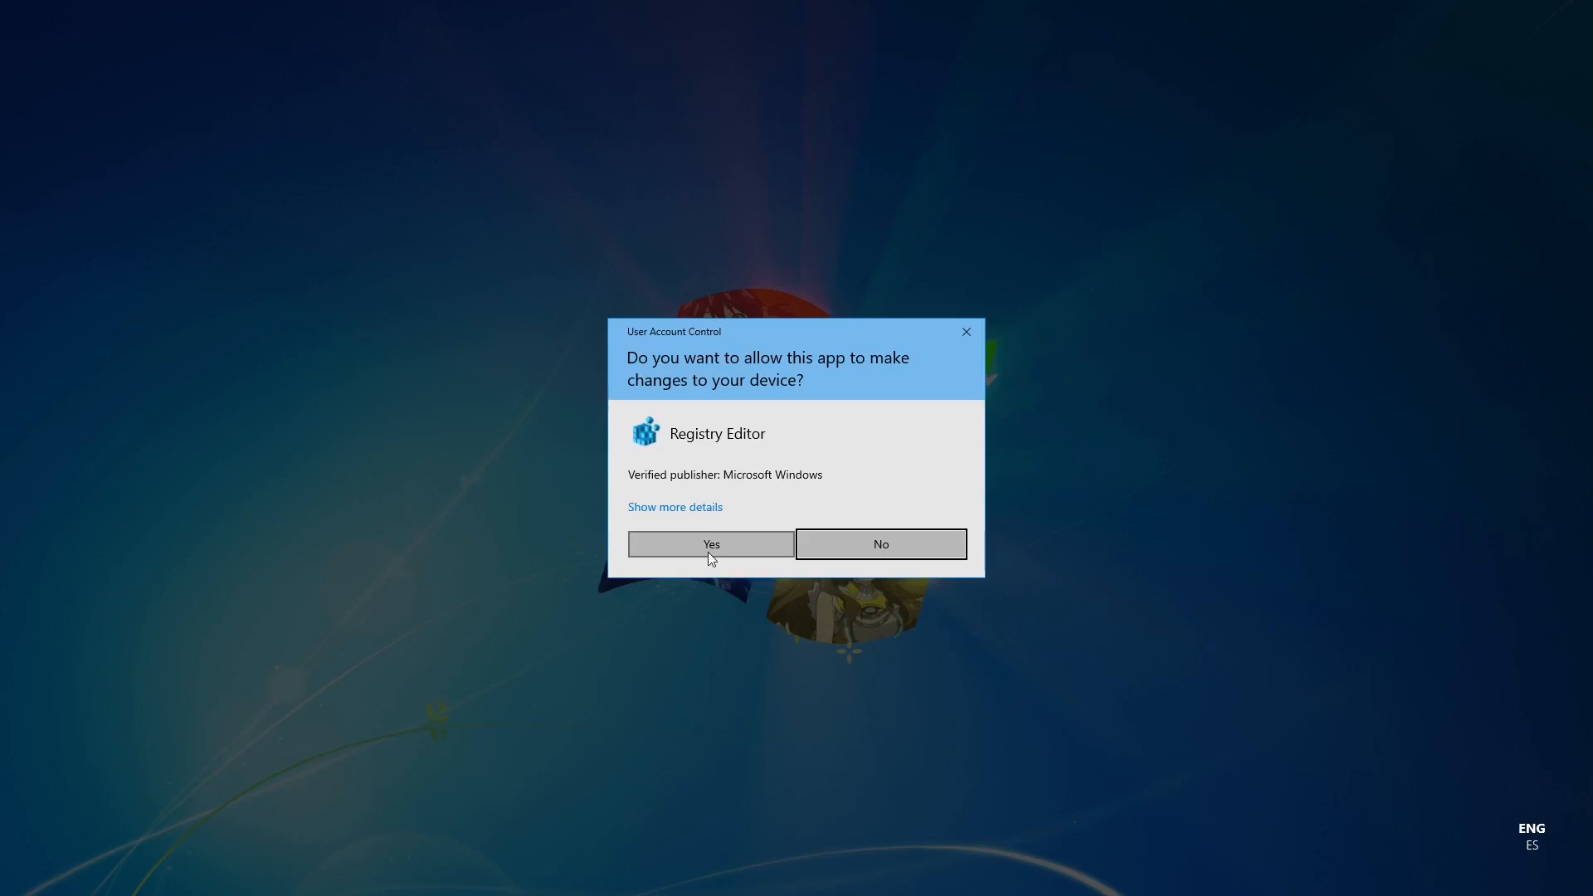
{"action": "left_click", "coordinate": [711, 551]}
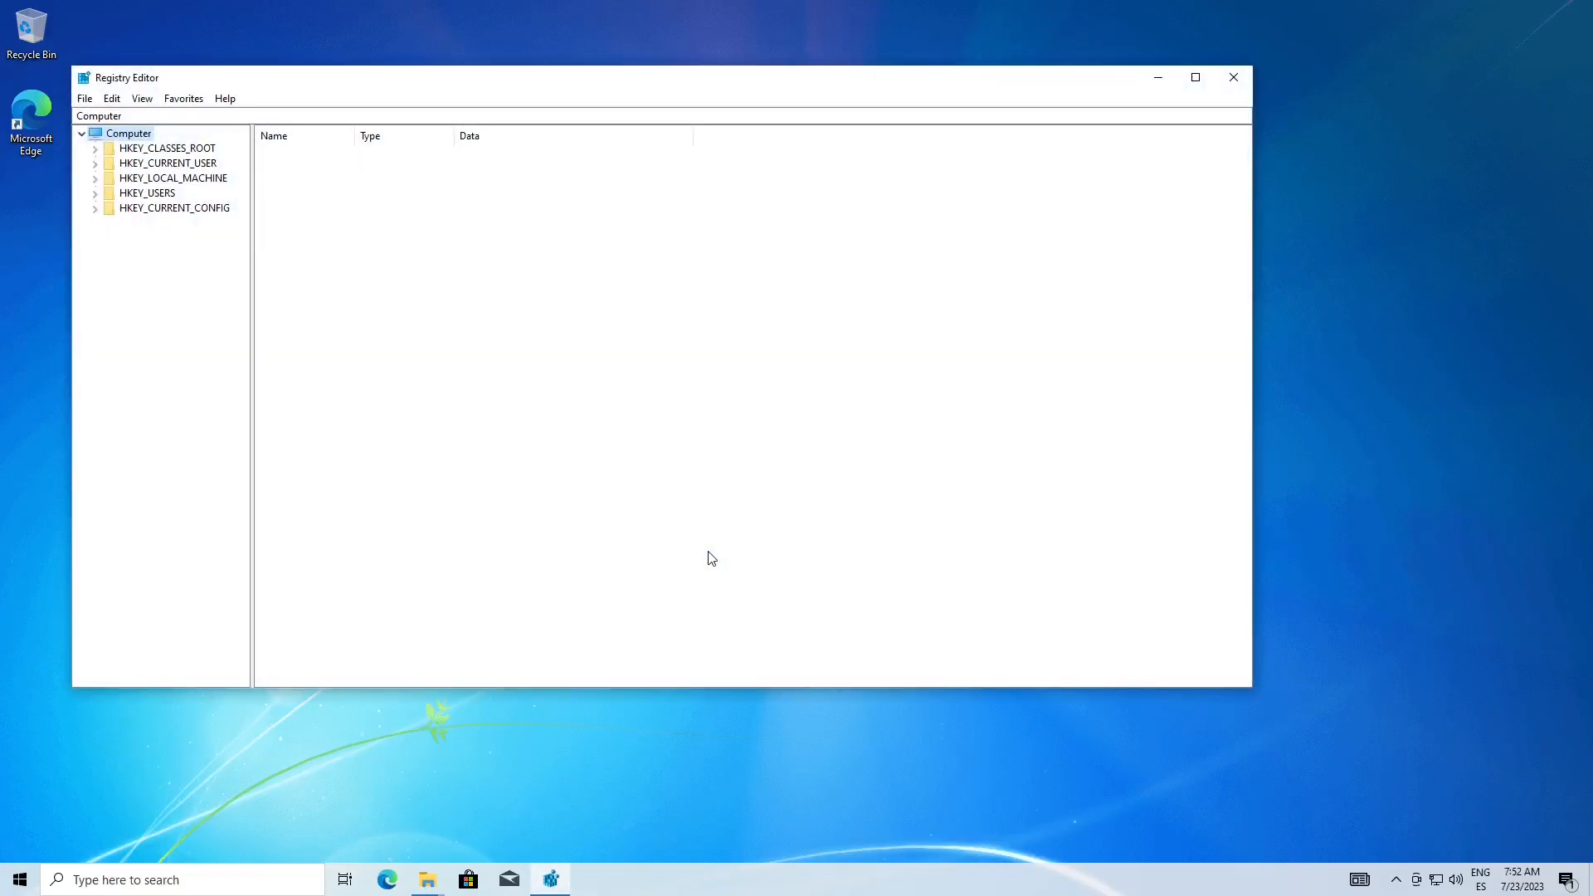
Open the registry key HKEY_LOCAL_MACHINE\SOFTWARE\Microsoft\Windows\CurrentVersion\Themes and widen the key tree
{"action": "left_click", "coordinate": [95, 178]}
{"action": "left_click", "coordinate": [108, 252]}
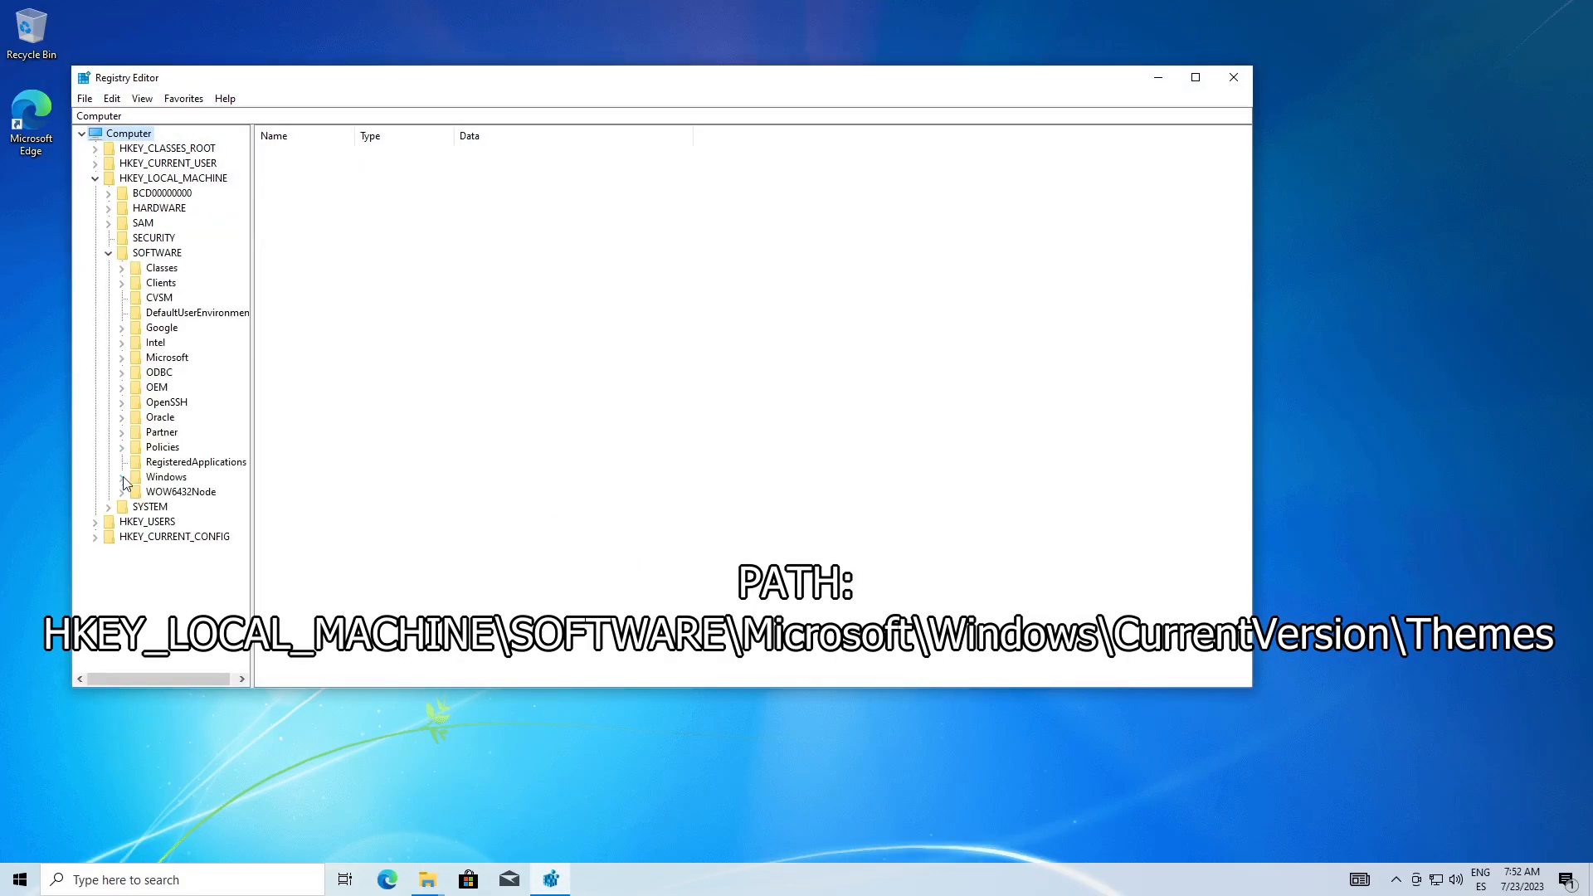
{"action": "left_click", "coordinate": [121, 357]}
{"action": "left_click_drag", "start_coordinate": [241, 229], "coordinate": [241, 619]}
{"action": "left_click", "coordinate": [134, 267]}
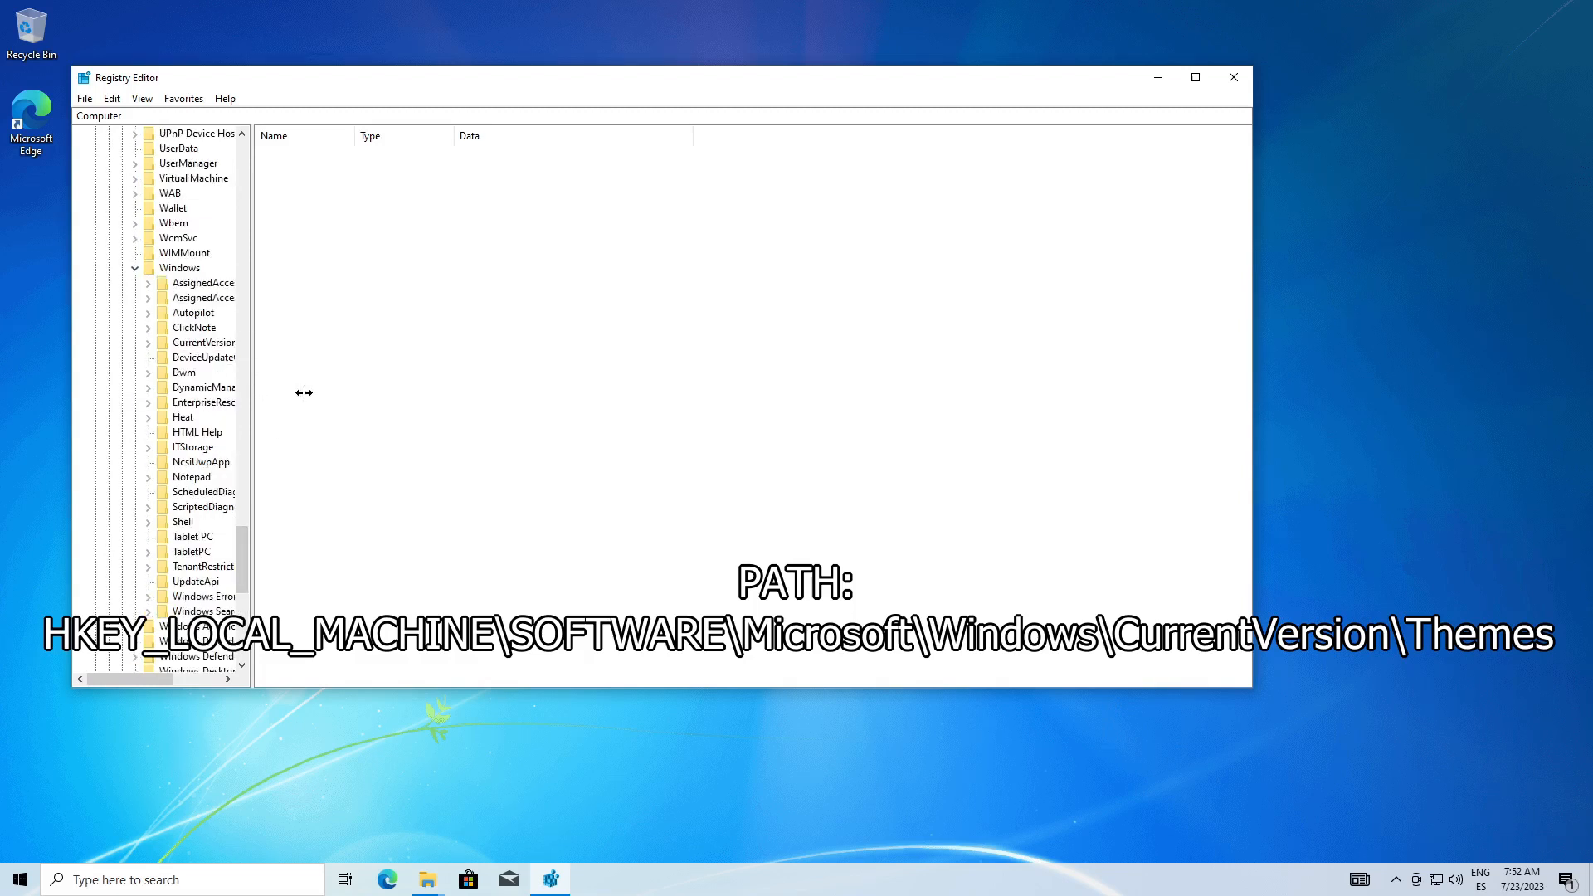
{"action": "left_click_drag", "start_coordinate": [251, 378], "coordinate": [337, 379]}
{"action": "left_click", "coordinate": [148, 342]}
{"action": "scroll", "coordinate": [316, 533], "scroll_direction": "down", "scroll_amount": 15}
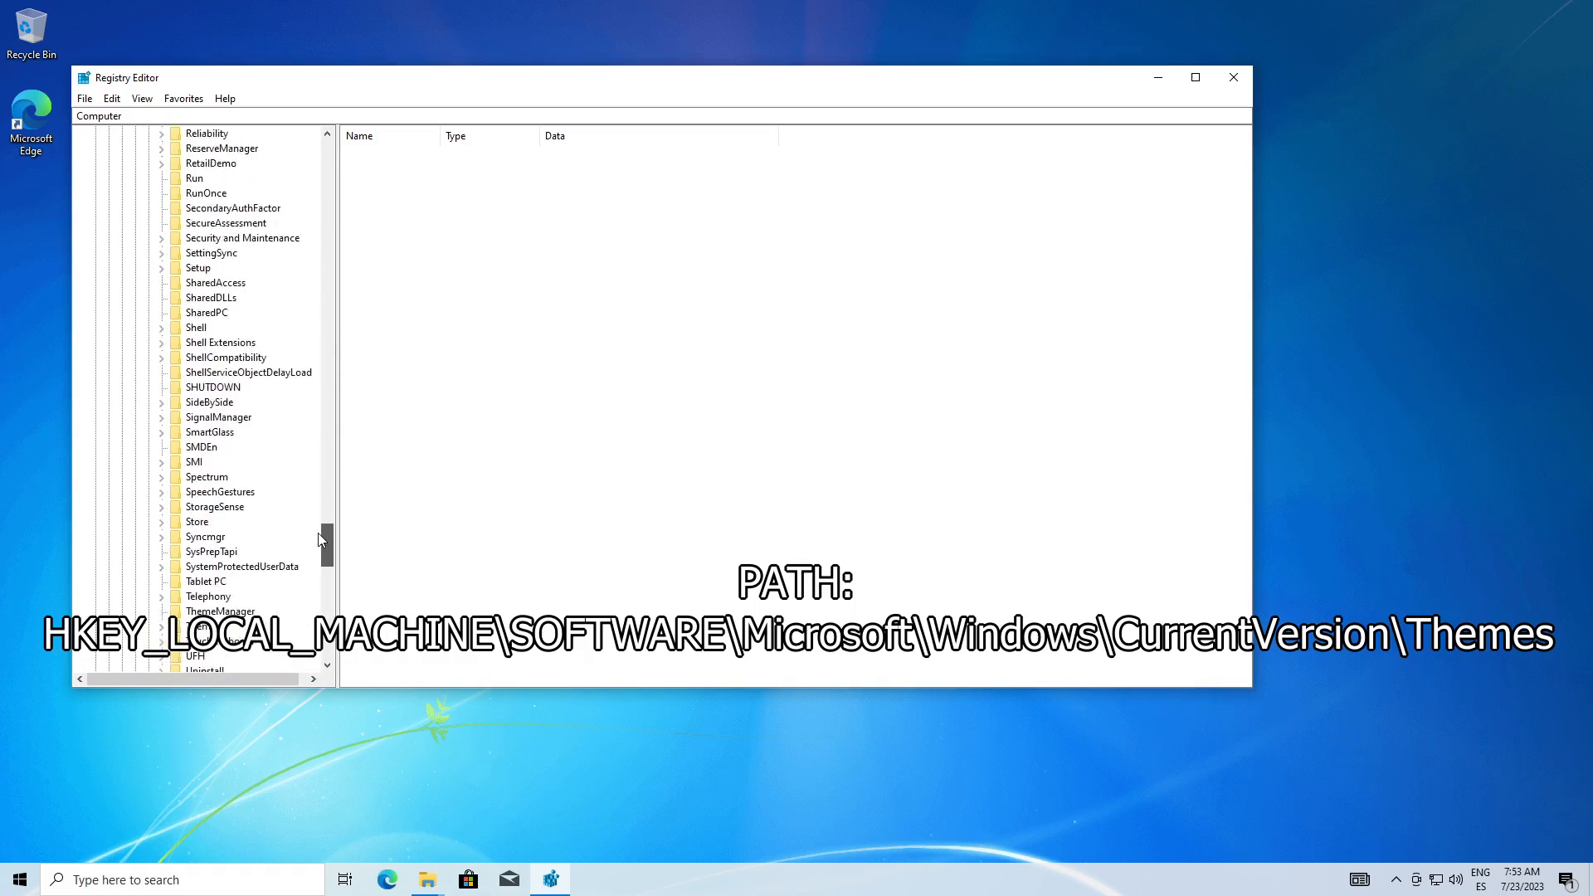
{"action": "left_click", "coordinate": [202, 580]}
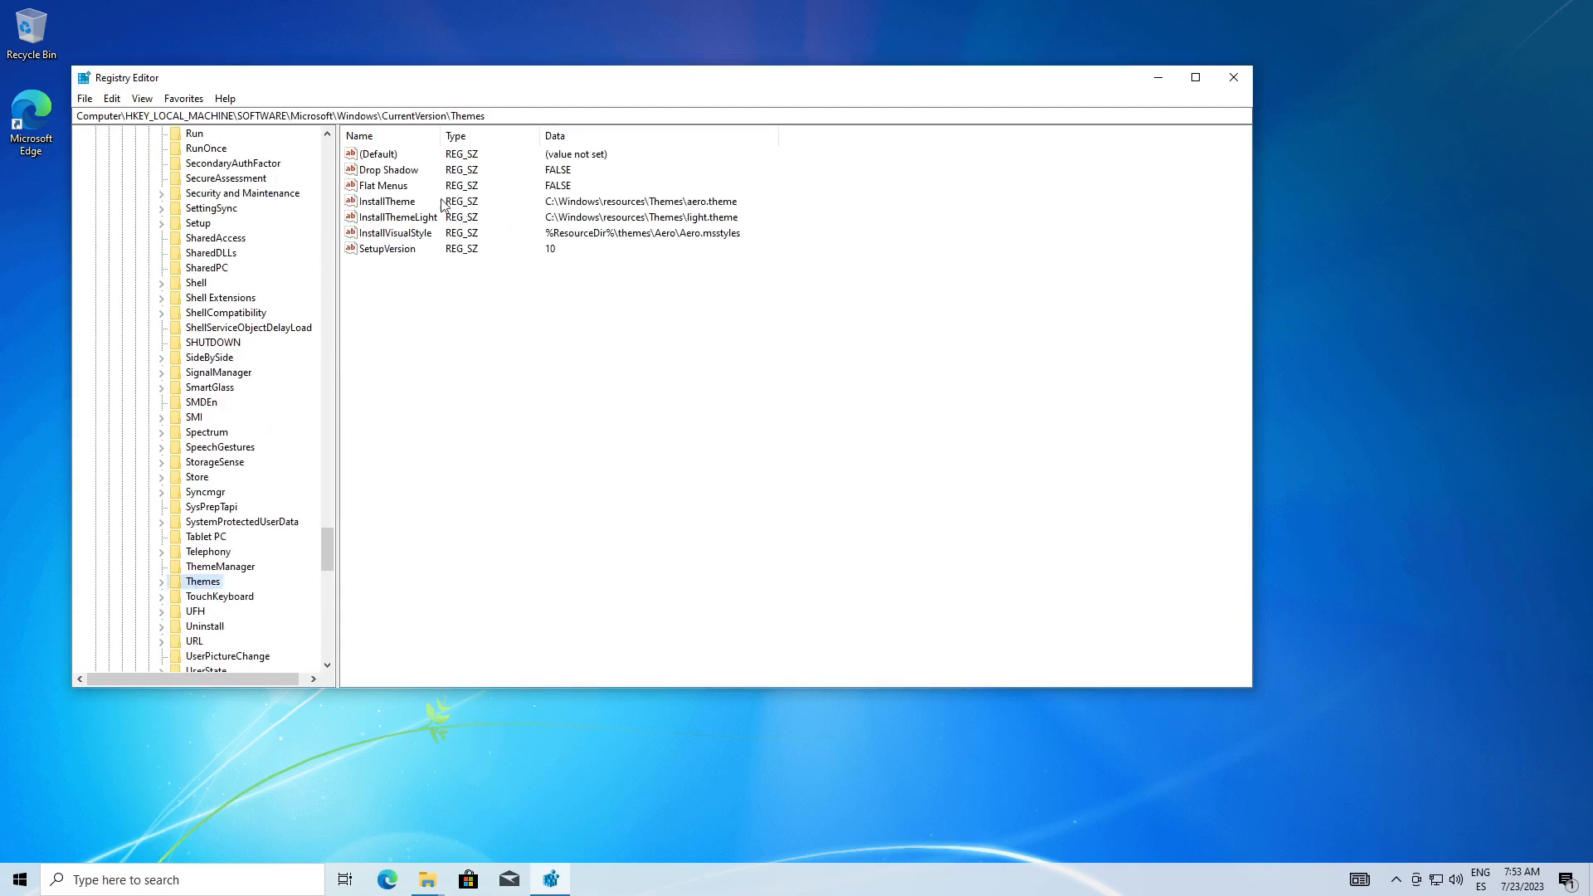
Set the InstallTheme value to C:\Windows\resources\Themes\bg1.theme
{"action": "double_click", "coordinate": [403, 207]}
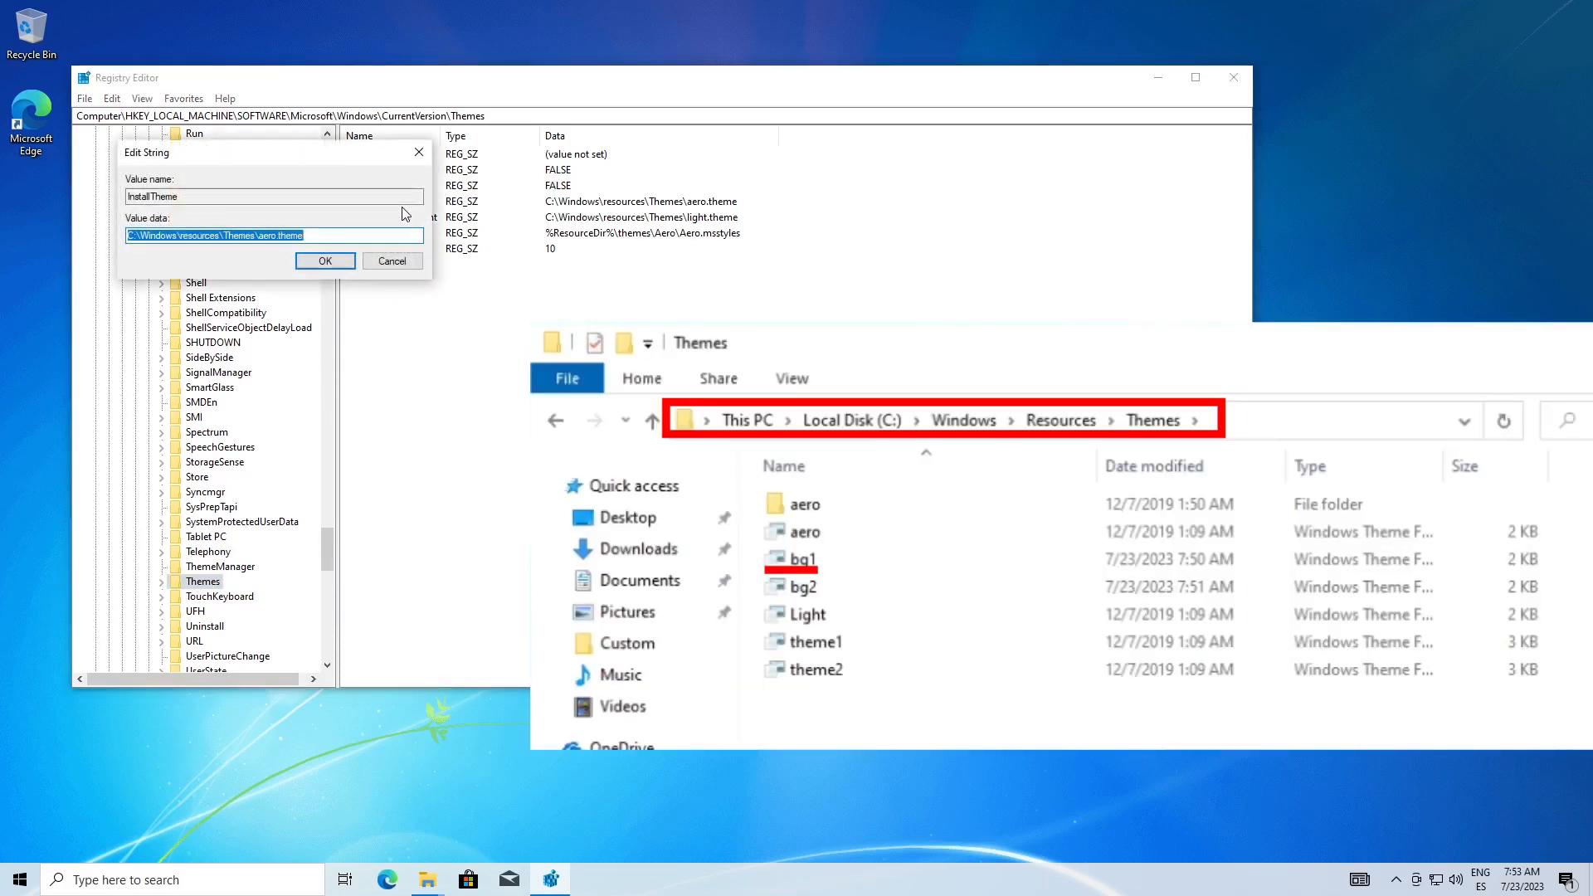
{"action": "left_click", "coordinate": [274, 236]}
{"action": "type", "text": "bg1"}
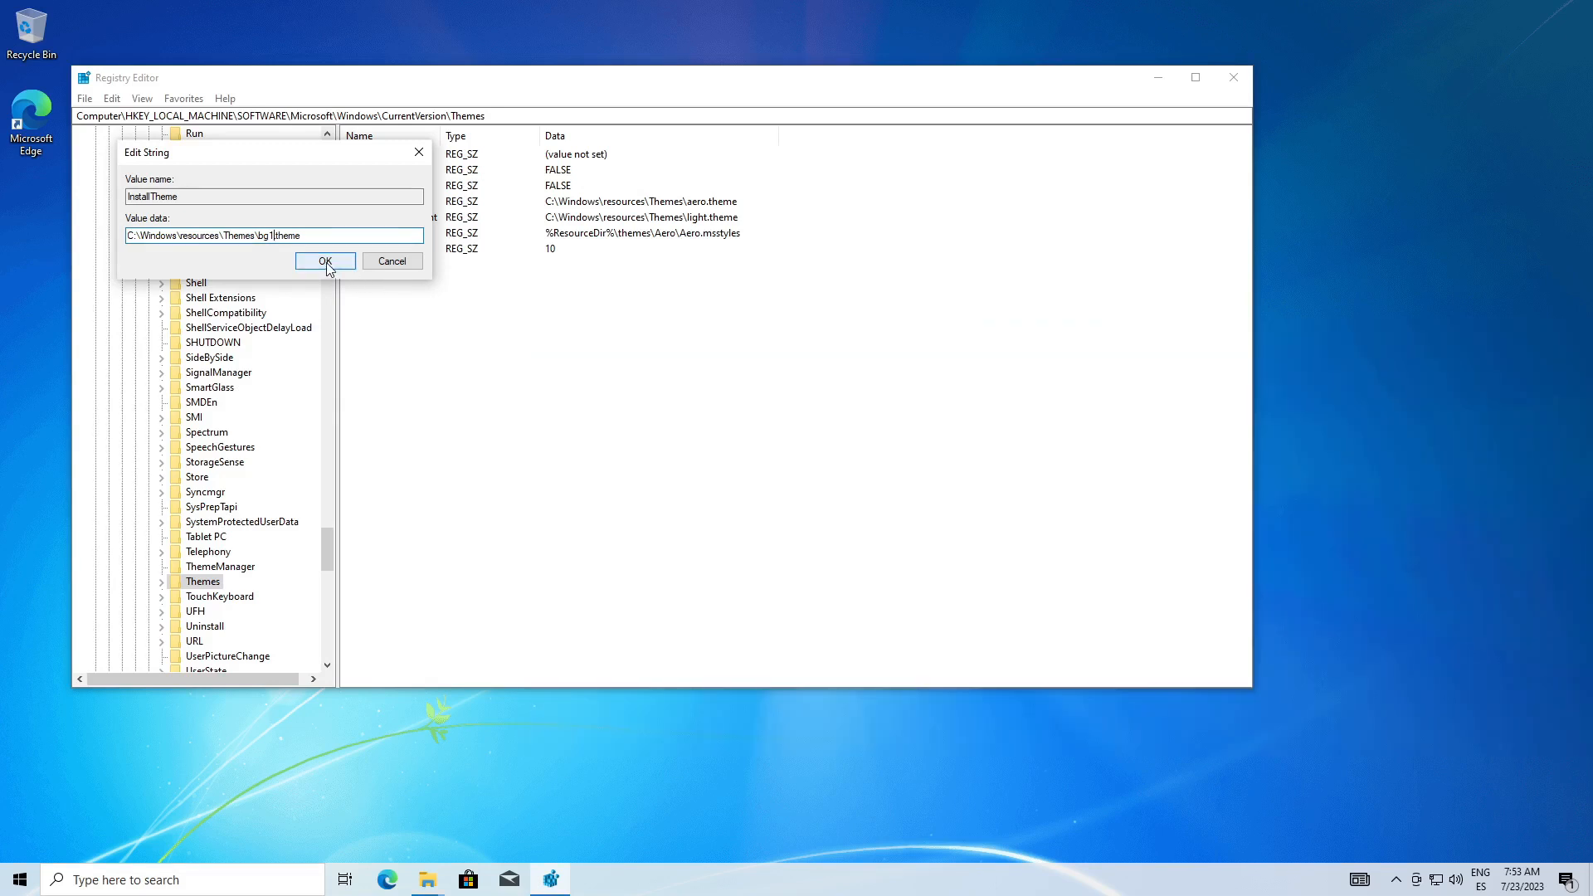
{"action": "left_click", "coordinate": [325, 260]}
Set the InstallThemeLight value to C:\Windows\resources\Themes\bg2.theme
{"action": "double_click", "coordinate": [369, 219]}
{"action": "left_click", "coordinate": [274, 236]}
{"action": "key", "text": "BackSpace"}
{"action": "key", "text": "BackSpace"}
{"action": "key", "text": "BackSpace"}
{"action": "key", "text": "BackSpace"}
{"action": "key", "text": "BackSpace"}
{"action": "type", "text": "bg2"}
{"action": "left_click", "coordinate": [324, 260]}
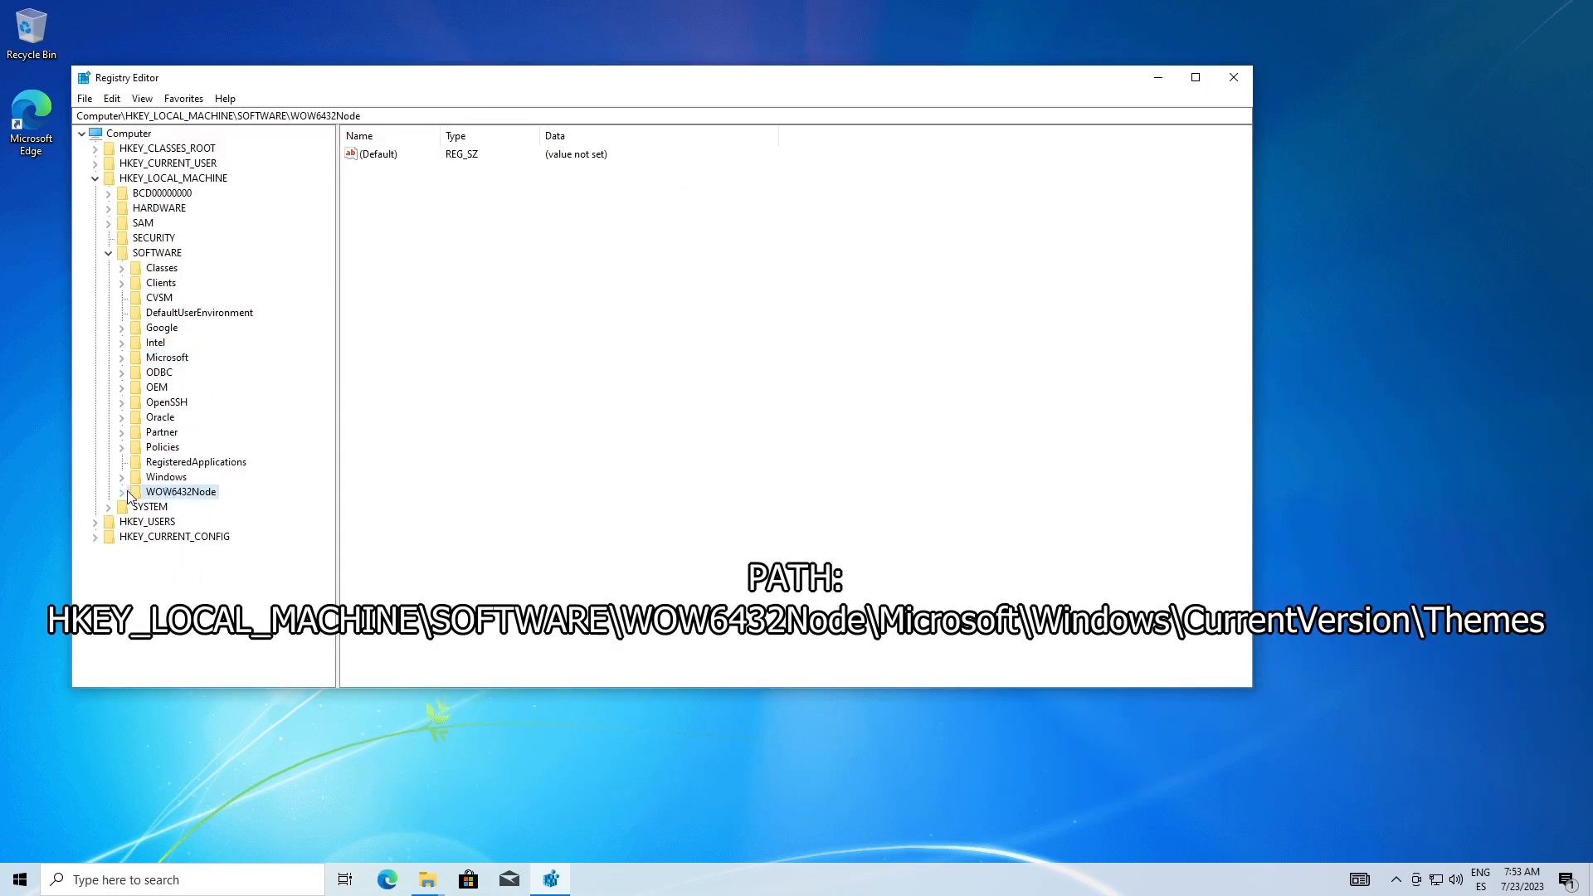
Open the registry key HKEY_LOCAL_MACHINE\SOFTWARE\WOW6432Node\Microsoft\Windows\CurrentVersion\Themes
{"action": "left_click", "coordinate": [121, 492]}
{"action": "left_click", "coordinate": [136, 553]}
{"action": "left_click_drag", "start_coordinate": [331, 278], "coordinate": [311, 637]}
{"action": "left_click", "coordinate": [149, 342]}
{"action": "left_click", "coordinate": [162, 373]}
{"action": "left_click_drag", "start_coordinate": [327, 502], "coordinate": [321, 550]}
{"action": "left_click", "coordinate": [214, 566]}
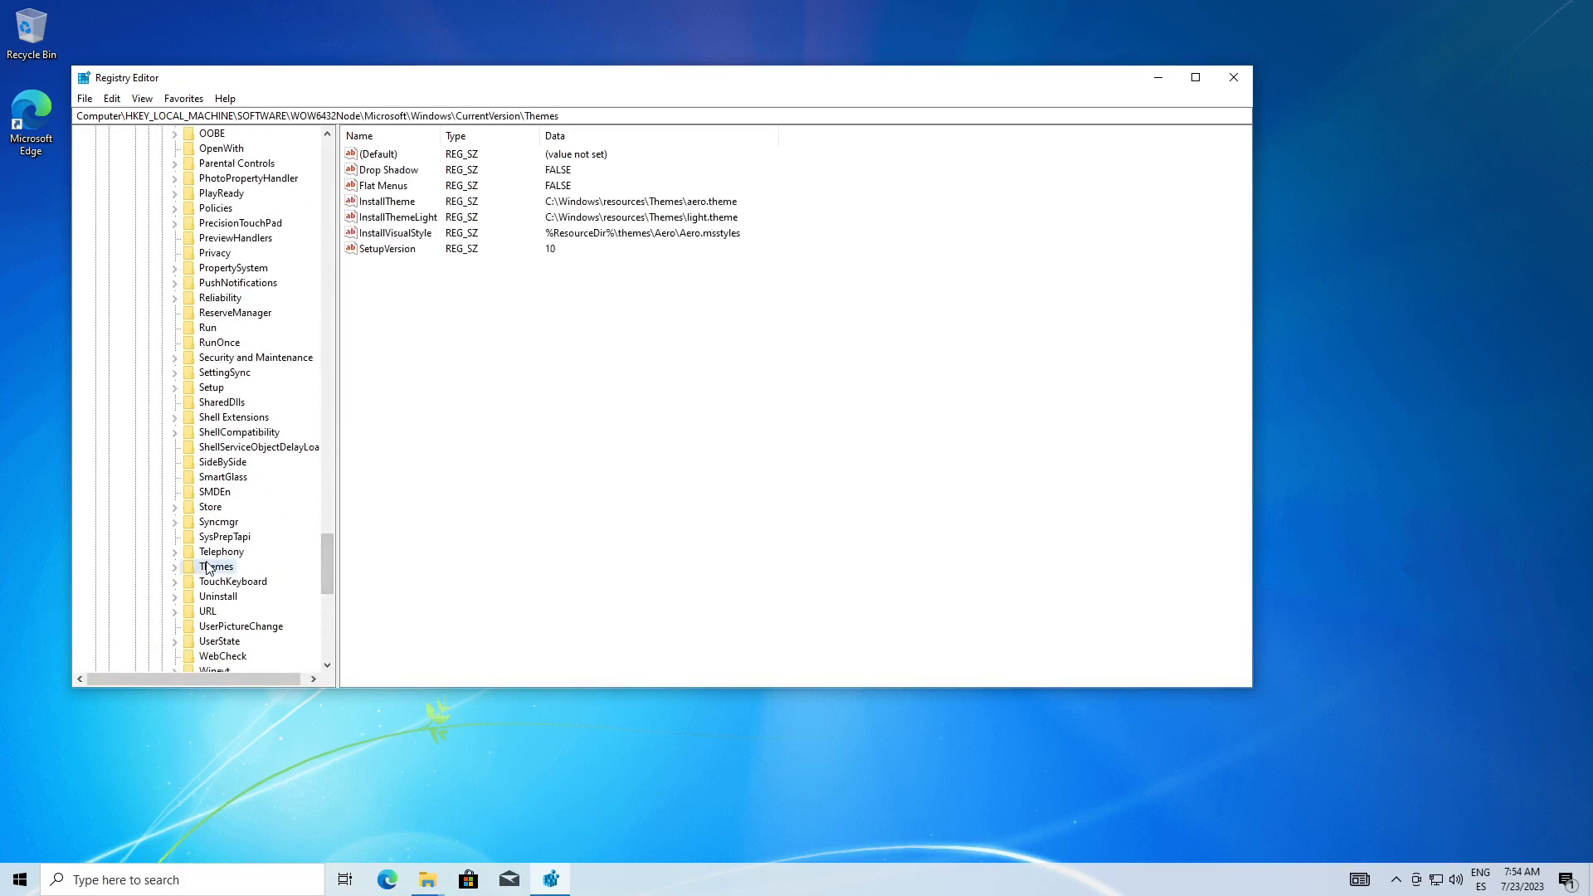
Set InstallTheme in the WOW6432Node Themes key to C:\Windows\resources\Themes\bg1.theme
{"action": "double_click", "coordinate": [416, 203]}
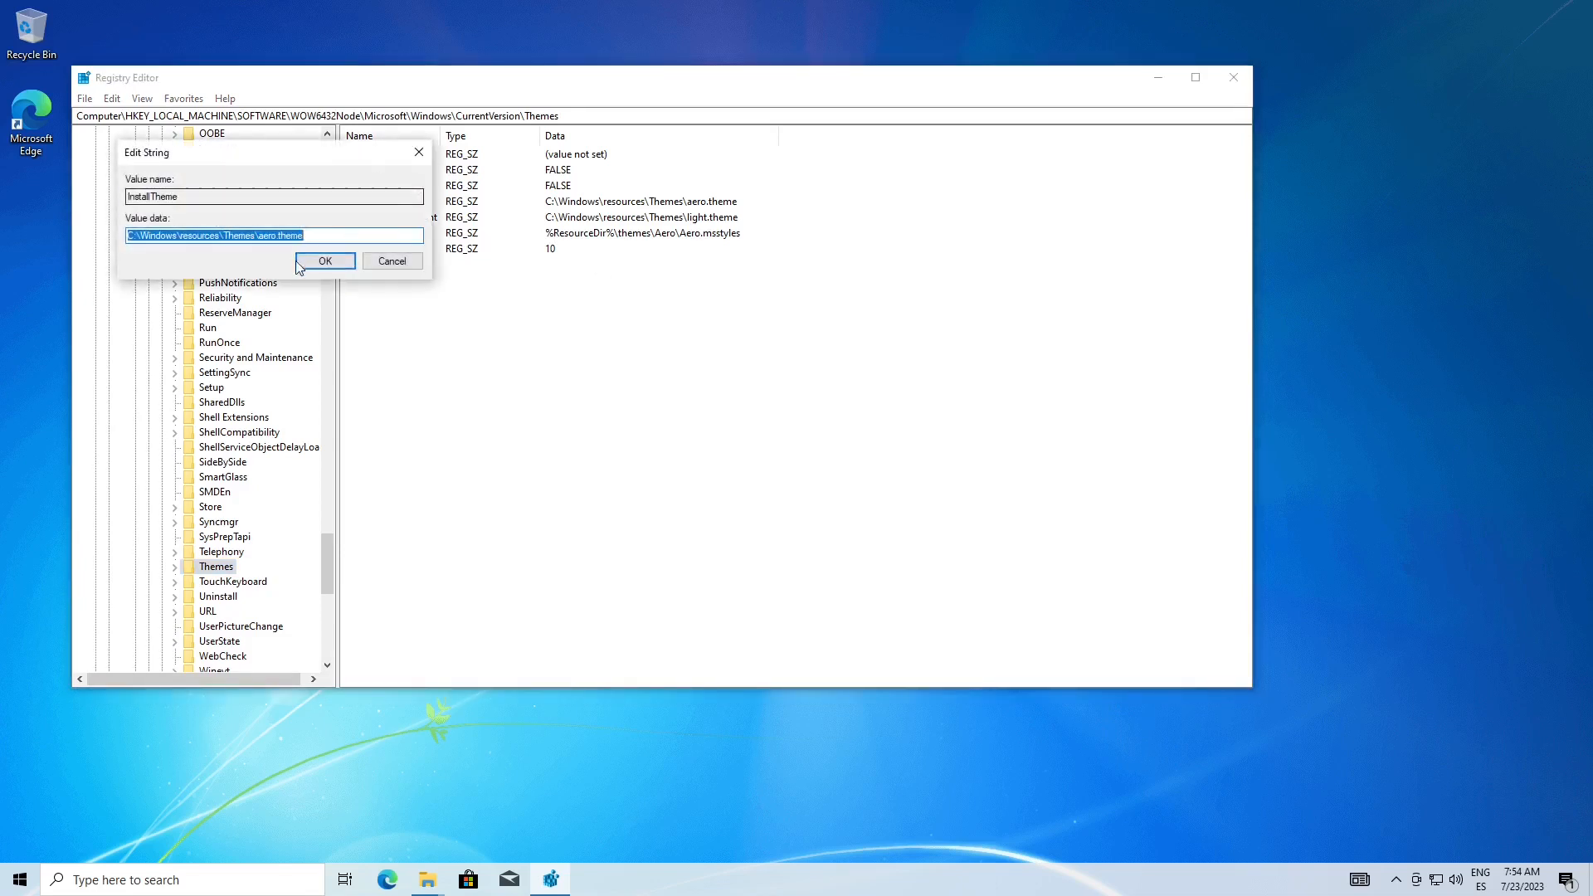
{"action": "left_click", "coordinate": [276, 236]}
{"action": "key", "text": "BackSpace"}
{"action": "key", "text": "BackSpace"}
{"action": "key", "text": "BackSpace"}
{"action": "key", "text": "BackSpace"}
{"action": "type", "text": "bg1"}
{"action": "left_click", "coordinate": [330, 265]}
Set InstallThemeLight in the WOW6432Node Themes key to C:\Windows\resources\Themes\bg2.theme and close Registry Editor
{"action": "double_click", "coordinate": [369, 218]}
{"action": "left_click", "coordinate": [269, 236]}
{"action": "key", "text": "BackSpace"}
{"action": "key", "text": "BackSpace"}
{"action": "key", "text": "BackSpace"}
{"action": "key", "text": "BackSpace"}
{"action": "key", "text": "BackSpace"}
{"action": "type", "text": "bg2"}
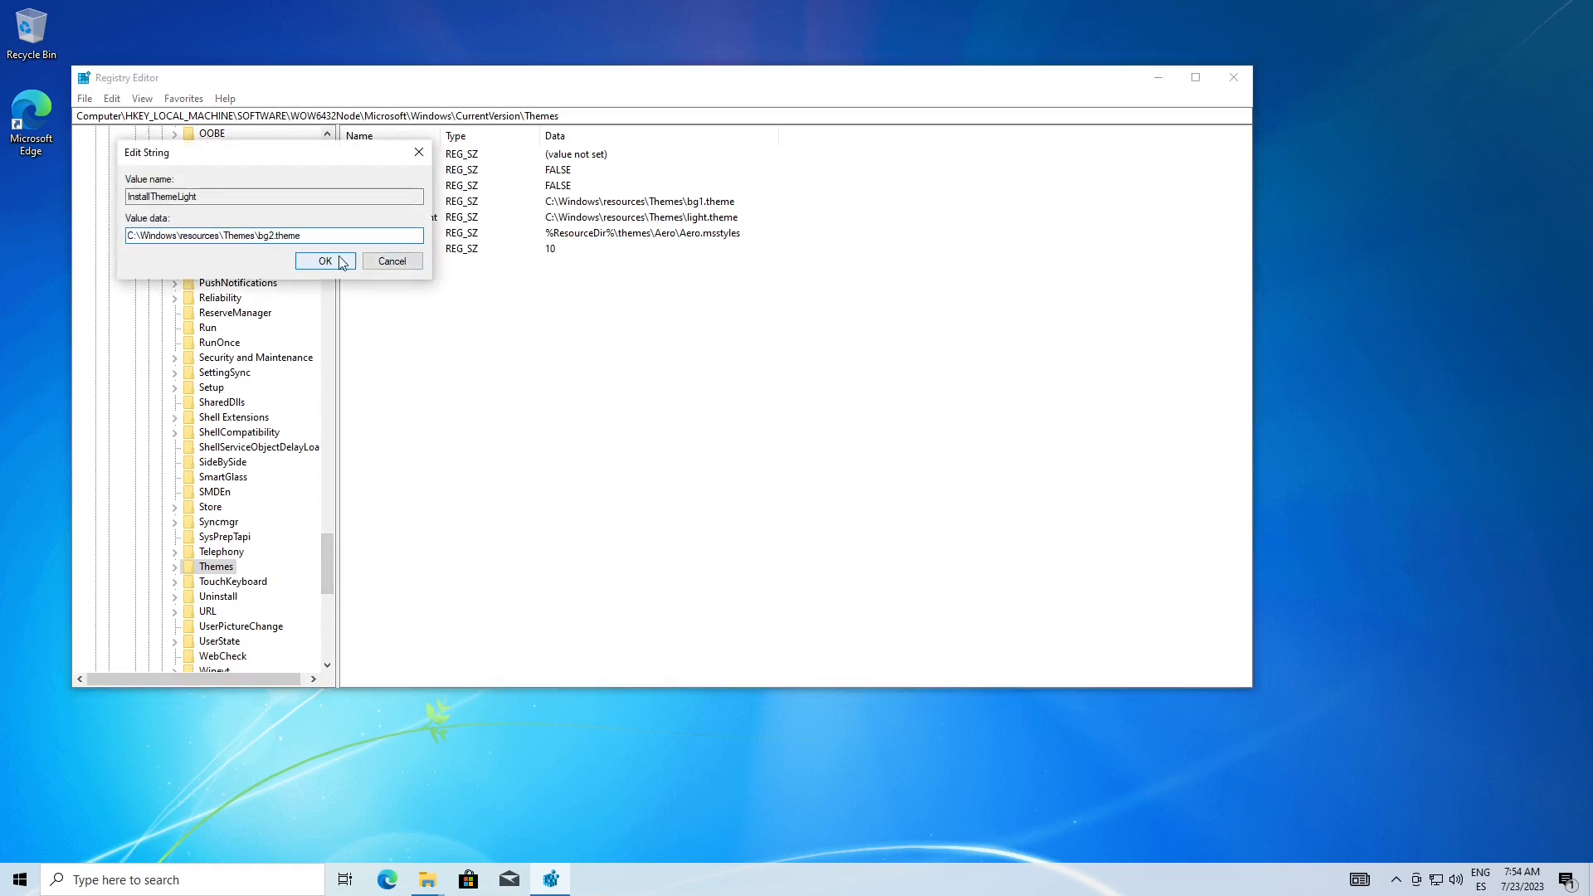
{"action": "left_click", "coordinate": [325, 261]}
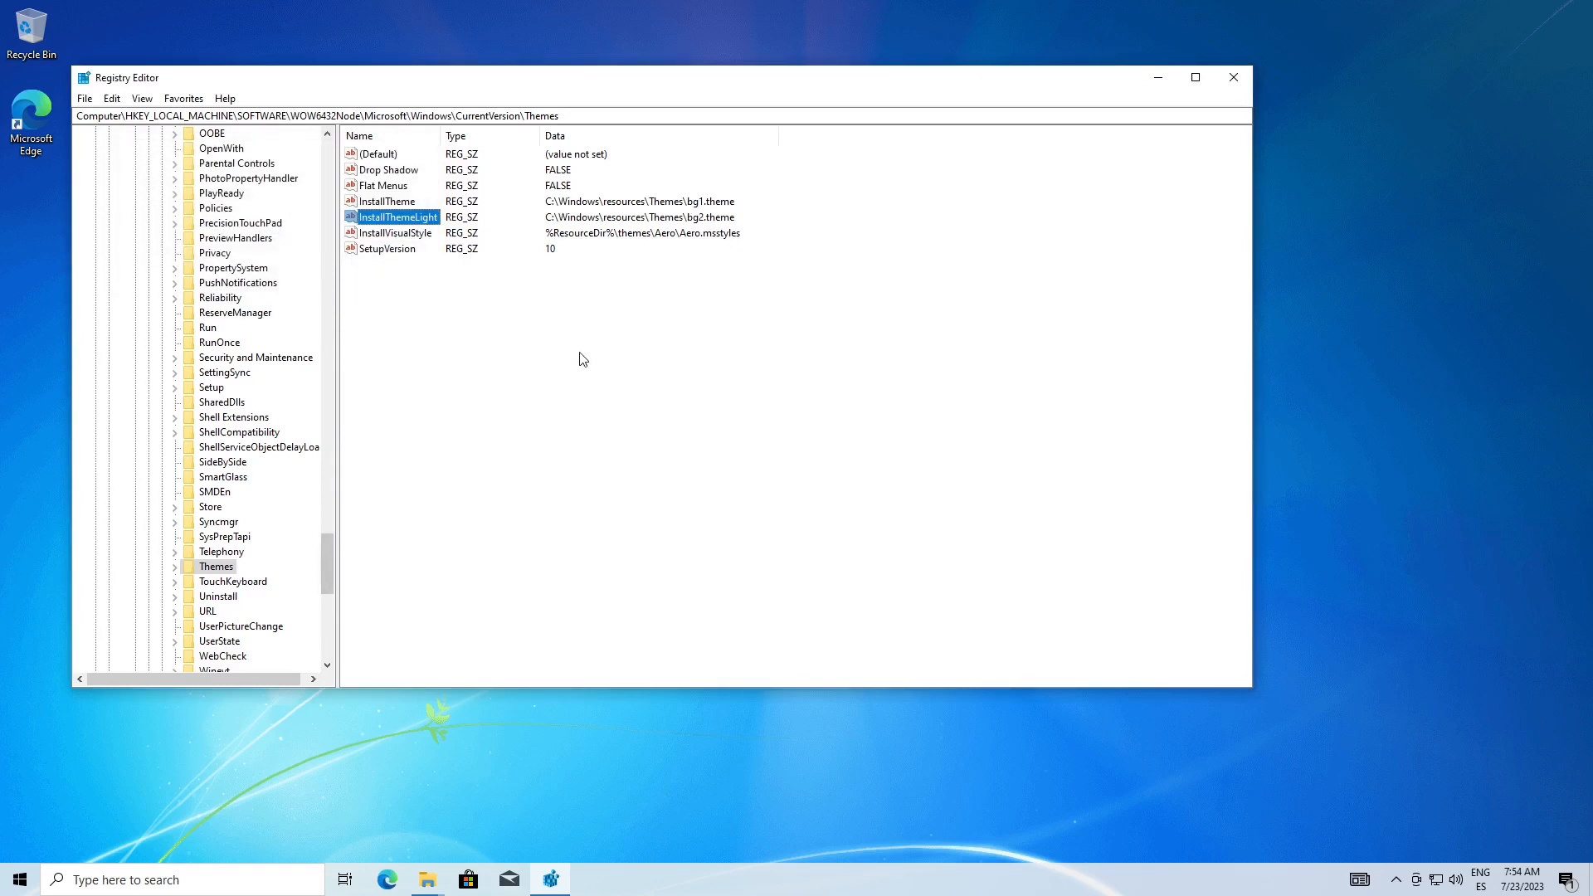
{"action": "left_click", "coordinate": [1233, 78]}
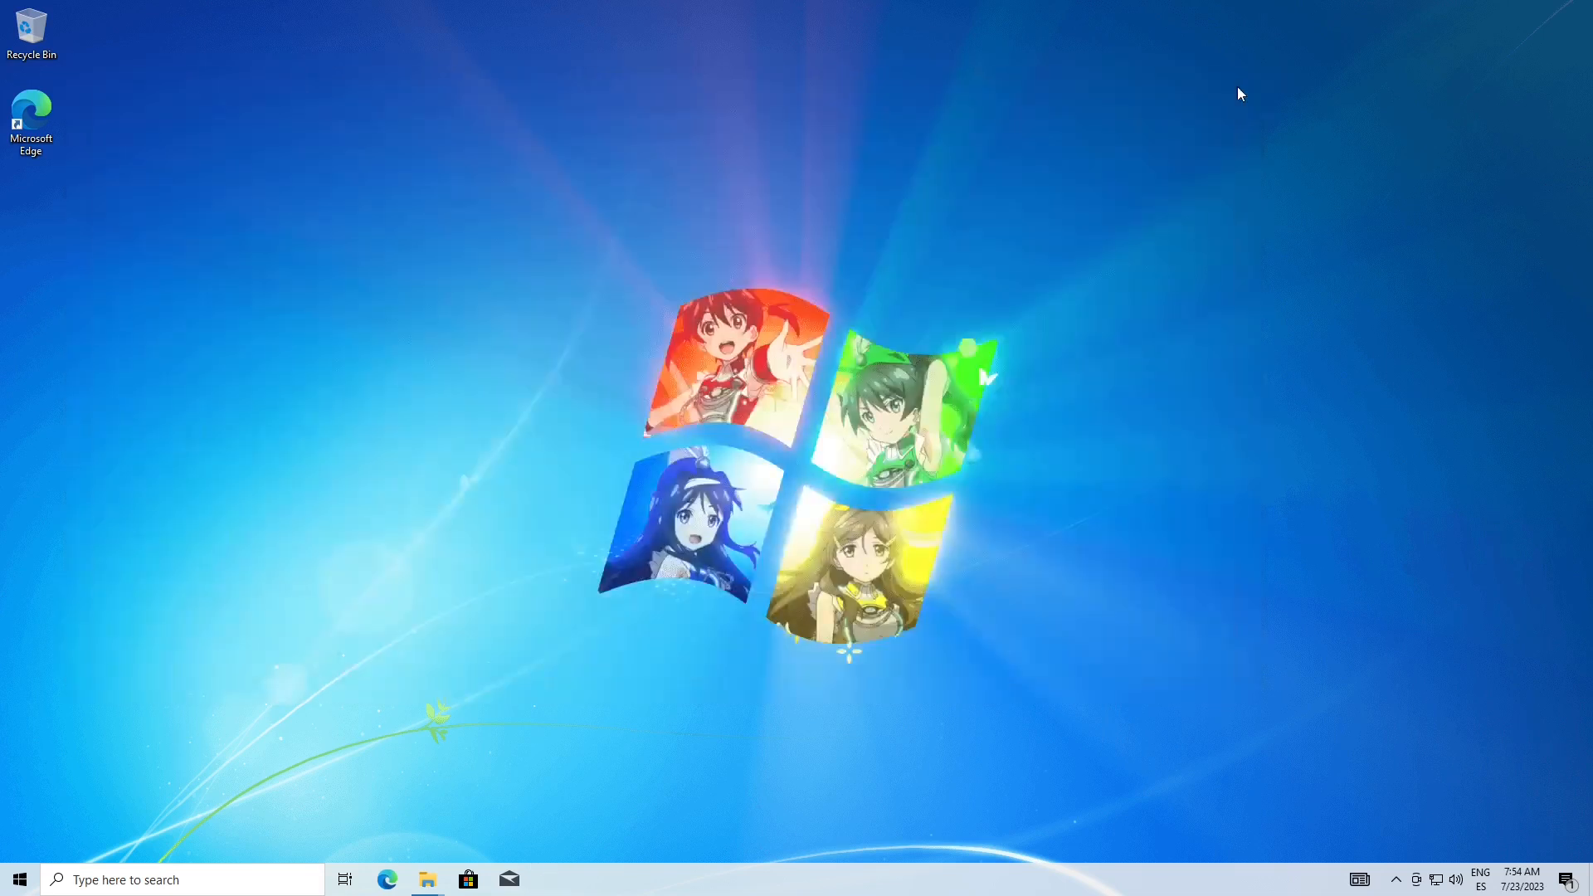
Search for the Themes settings, apply the default Windows theme and close Settings
{"action": "left_click", "coordinate": [124, 880]}
{"action": "type", "text": "th"}
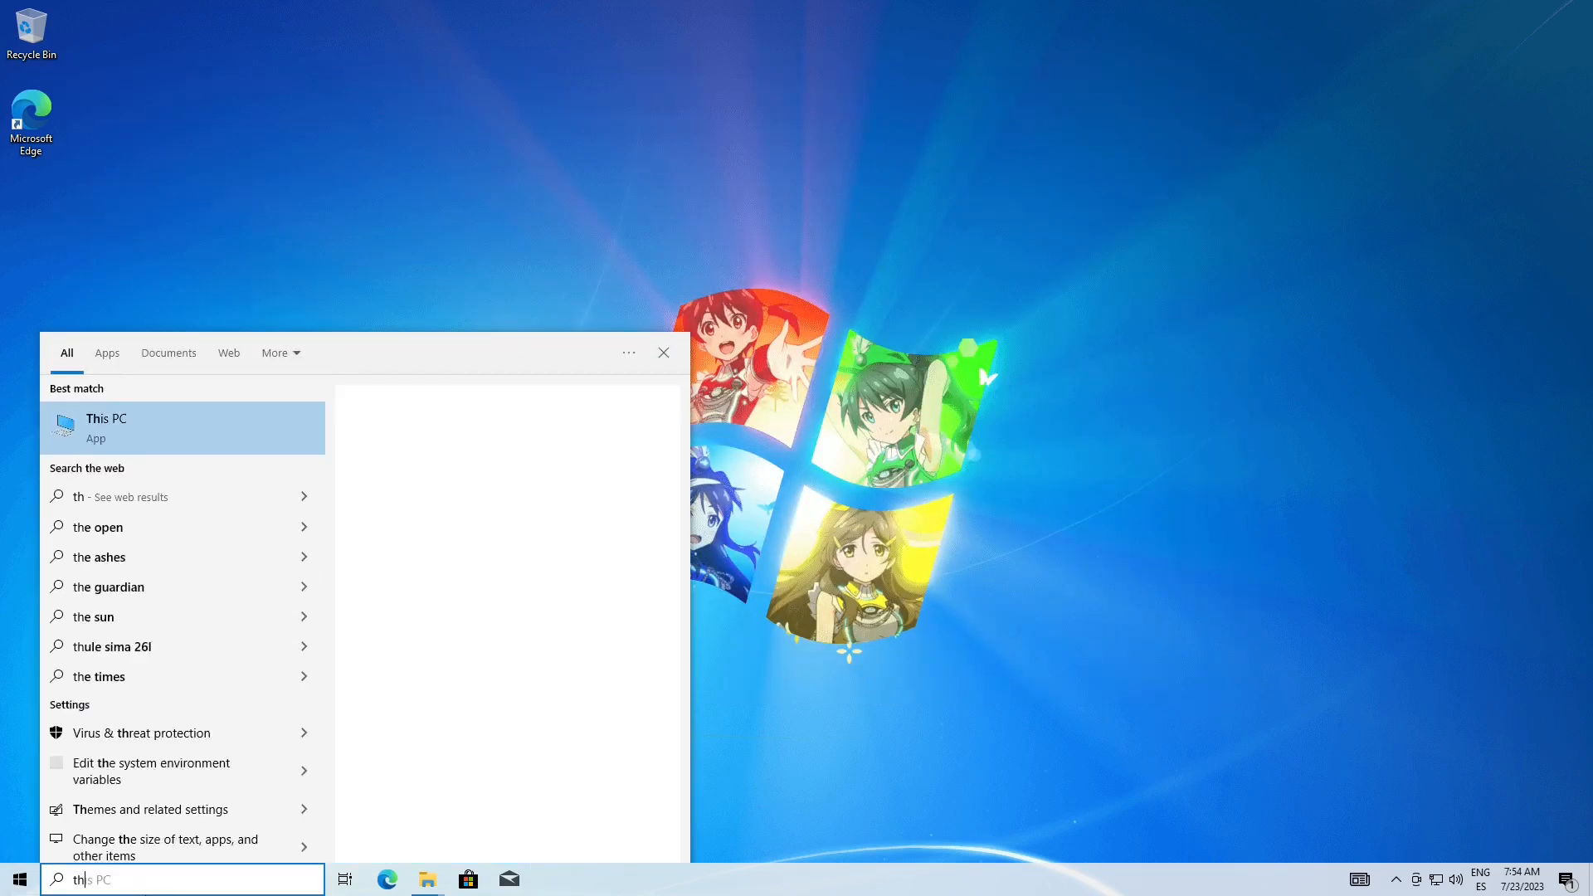
{"action": "type", "text": "emes"}
{"action": "key", "text": "Return"}
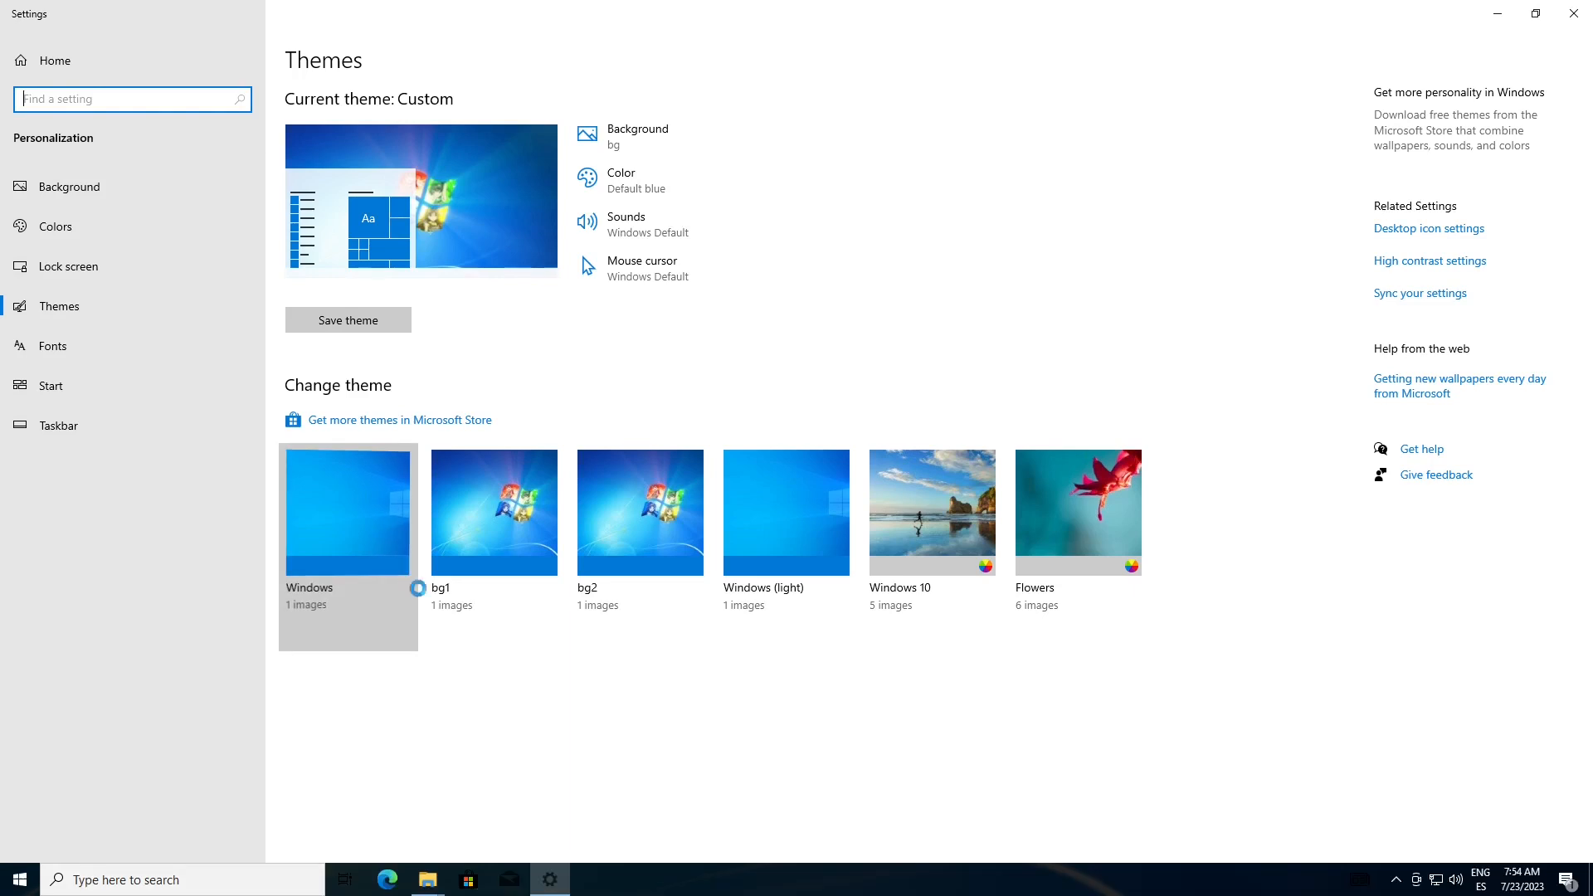
{"action": "left_click", "coordinate": [1576, 12]}
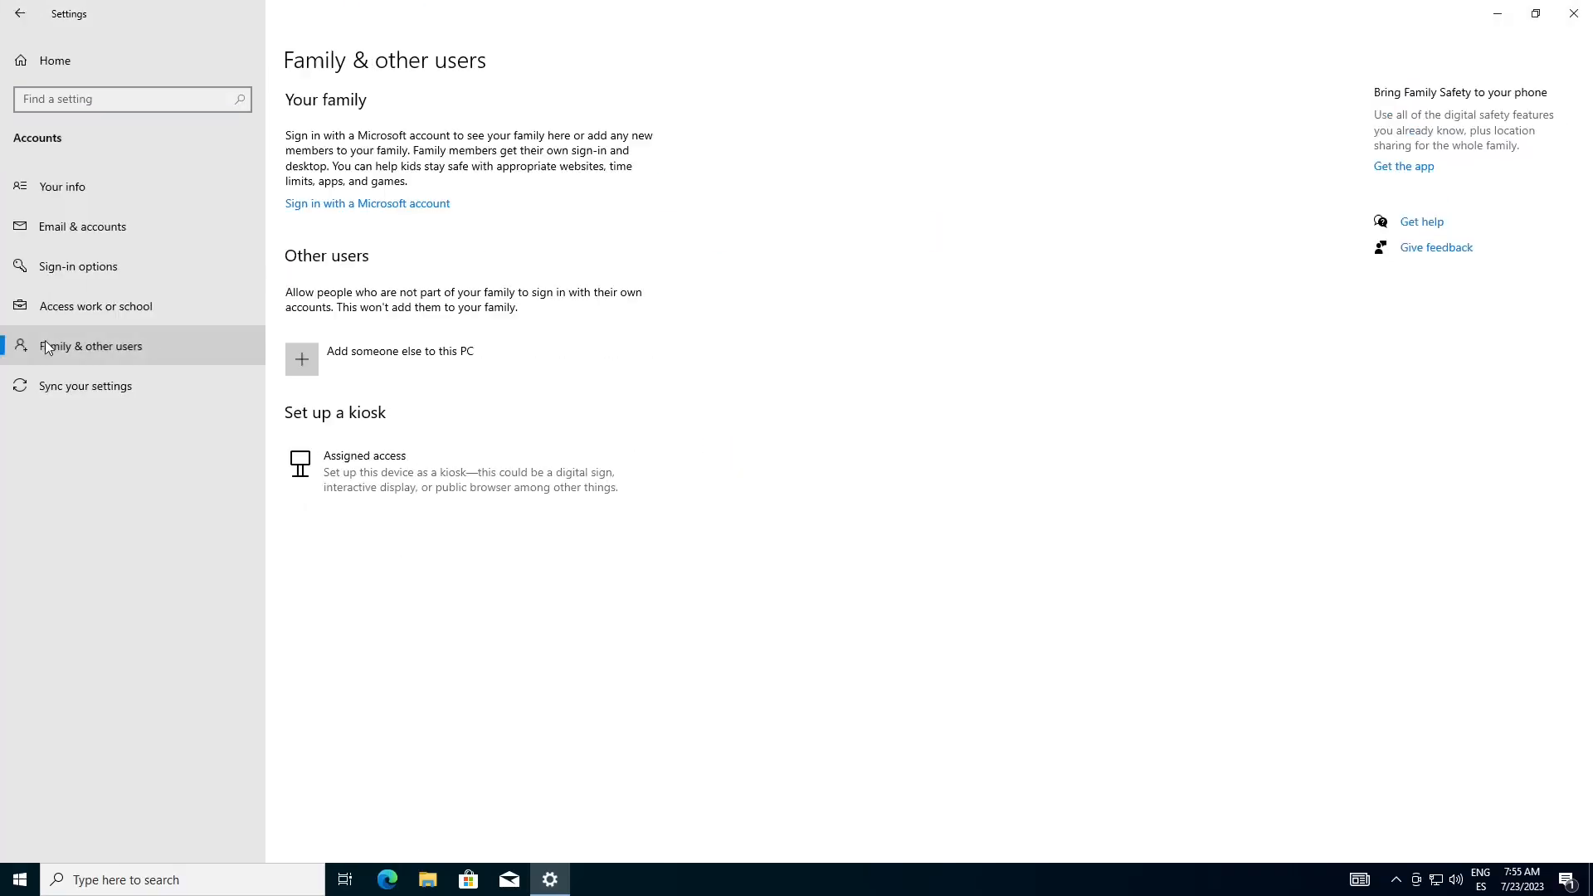
Dismiss the Microsoft account dialog, open the network adapter options and disable the Ethernet connection
{"action": "left_click", "coordinate": [1045, 167]}
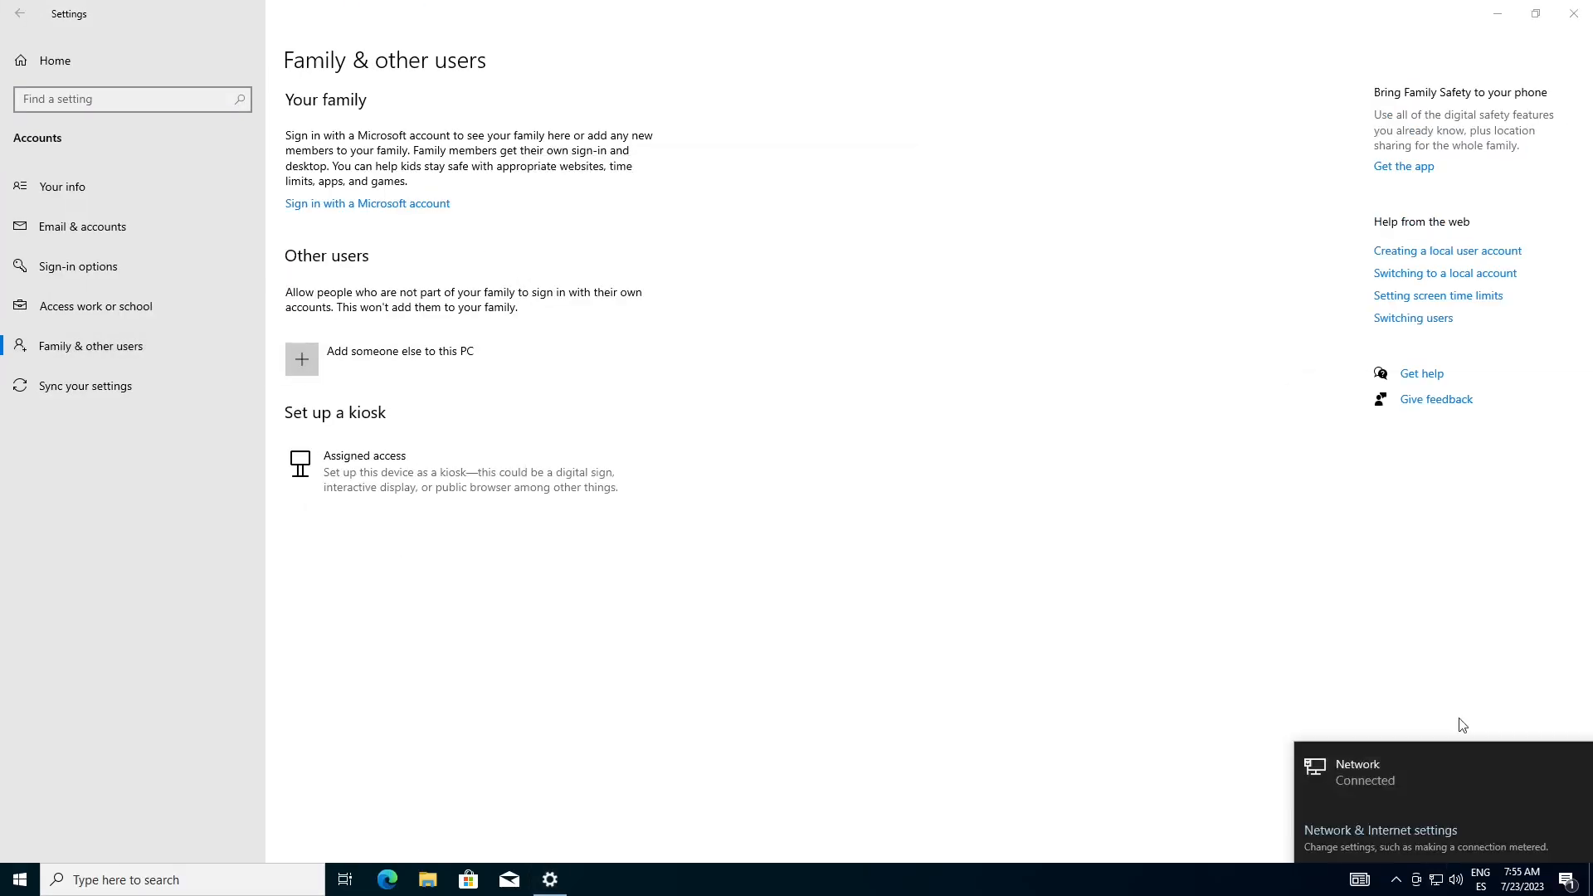
{"action": "left_click", "coordinate": [1379, 829]}
{"action": "left_click", "coordinate": [431, 533]}
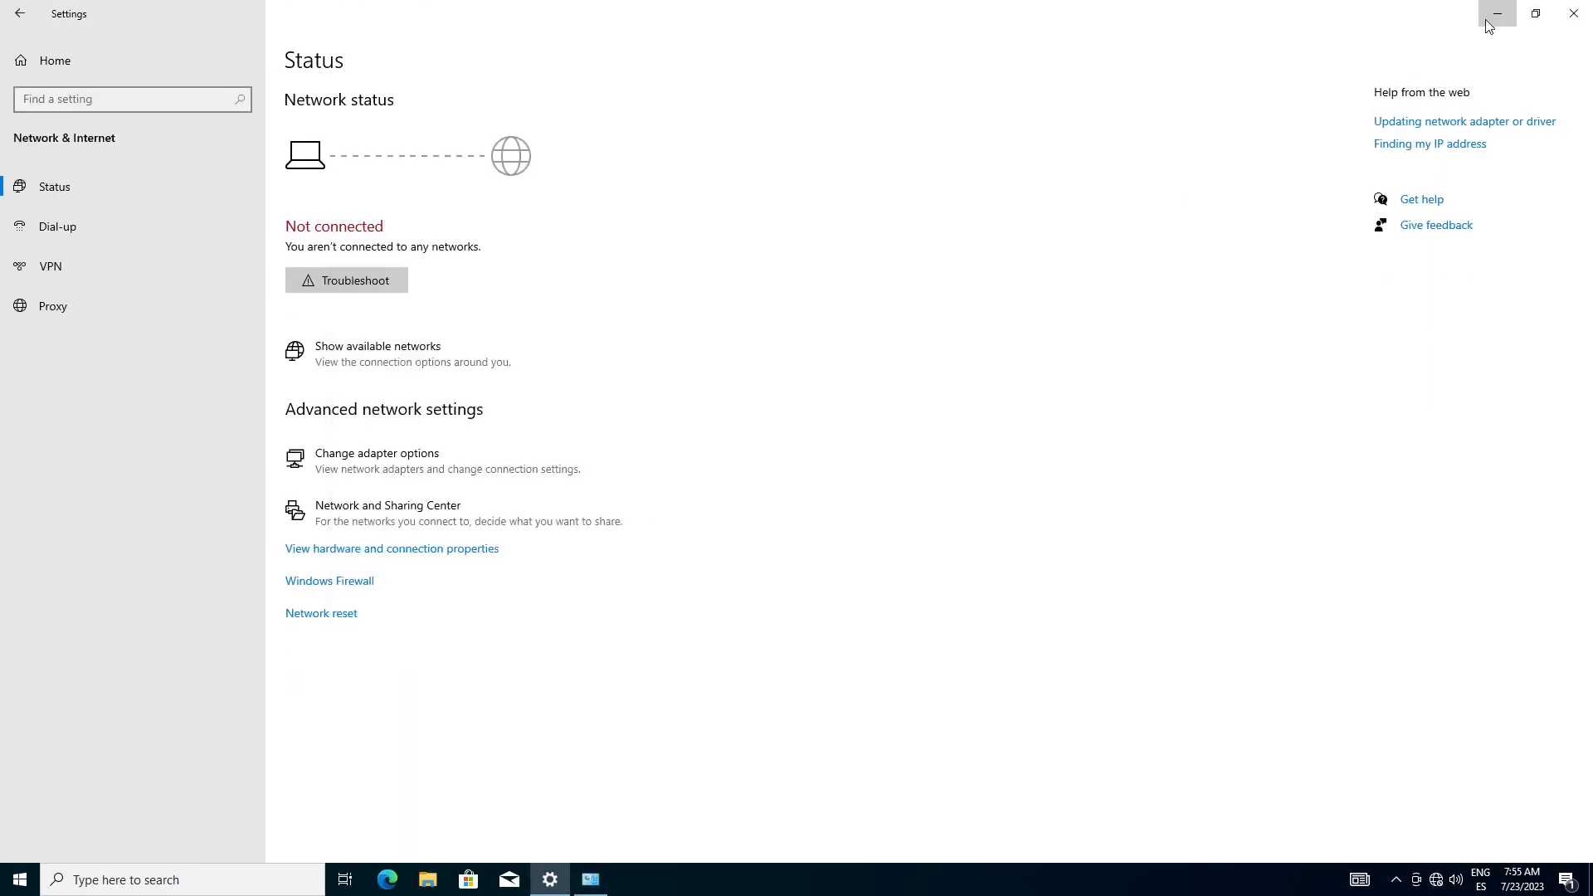
Return to the Family & other users settings and create a local user named Test without a password
{"action": "left_click", "coordinate": [1497, 13]}
{"action": "left_click", "coordinate": [591, 879]}
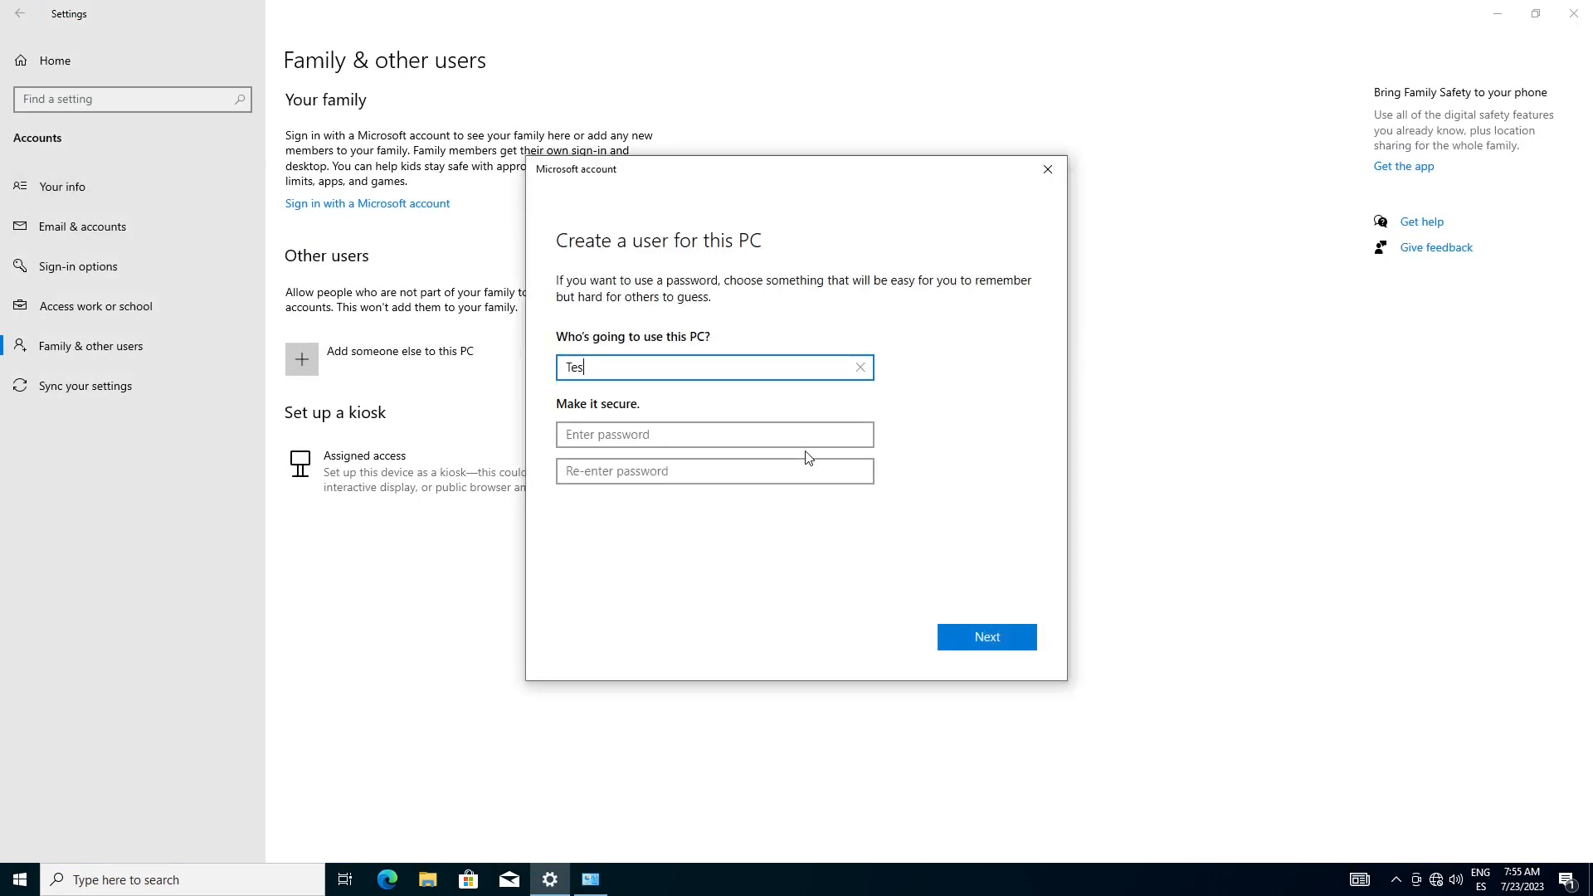
{"action": "left_click", "coordinate": [1015, 638]}
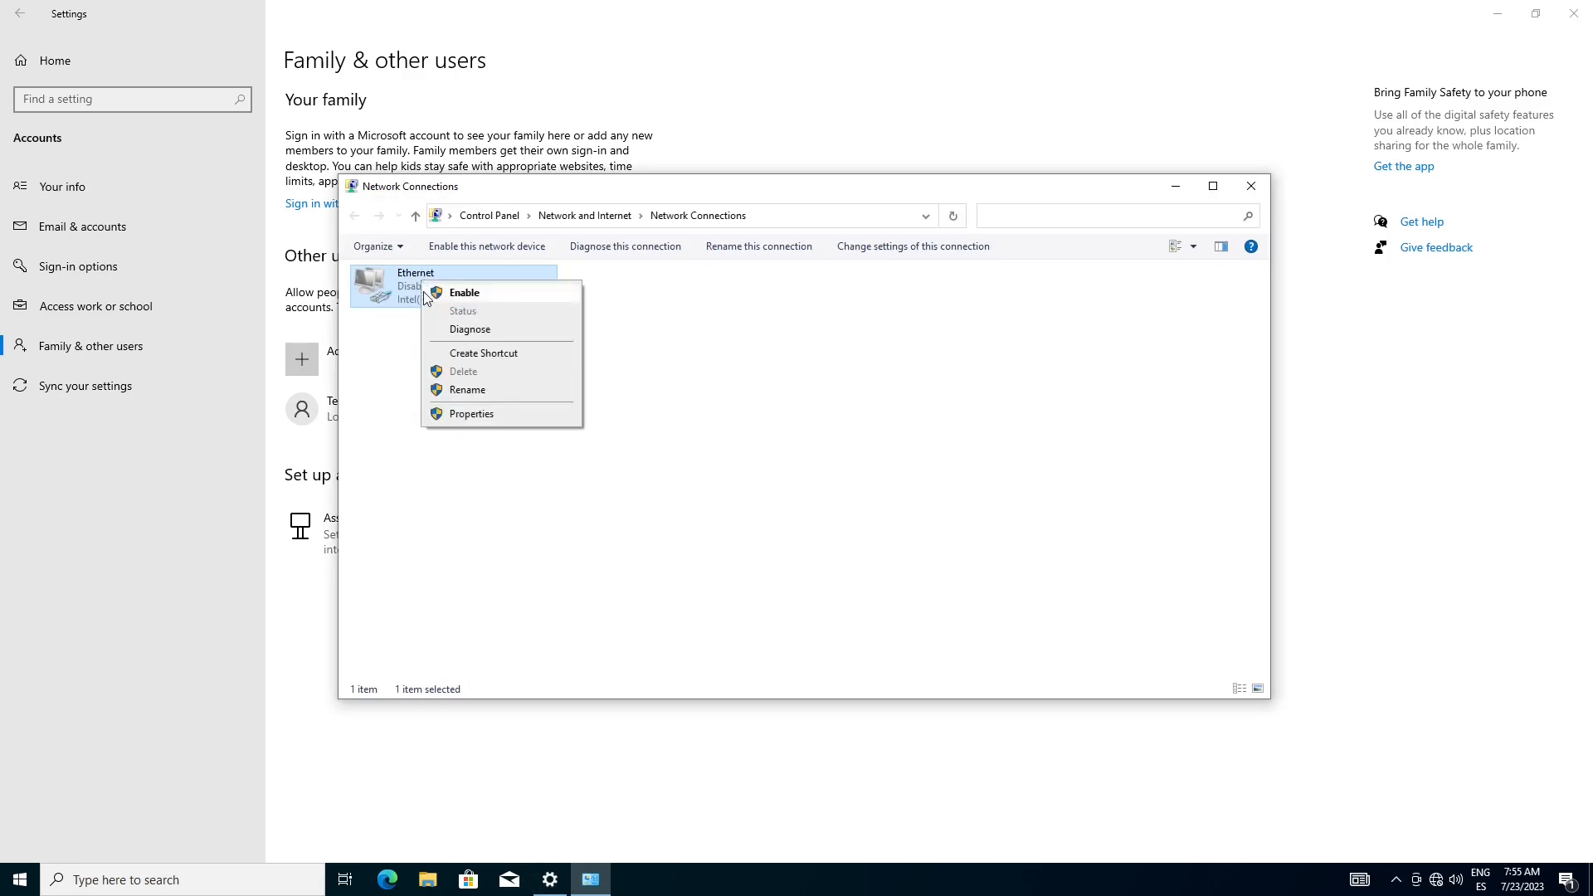
Enable the Ethernet connection again and close the open windows
{"action": "left_click", "coordinate": [454, 289]}
{"action": "left_click", "coordinate": [1251, 186]}
{"action": "key", "text": "alt+F4"}
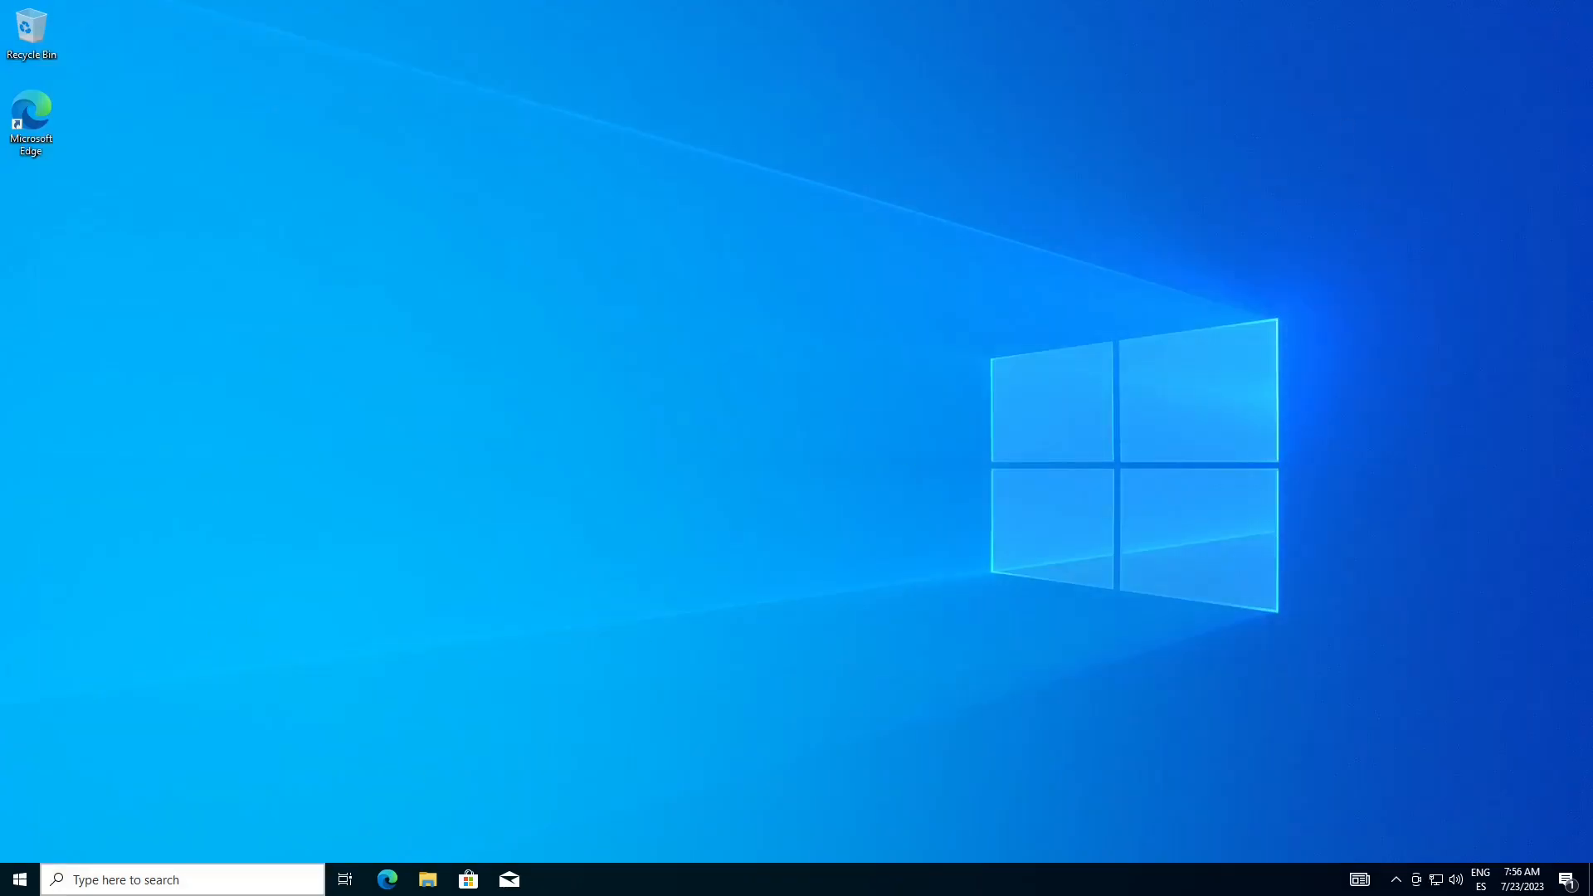
Sign out of the current user account
{"action": "left_click", "coordinate": [20, 879]}
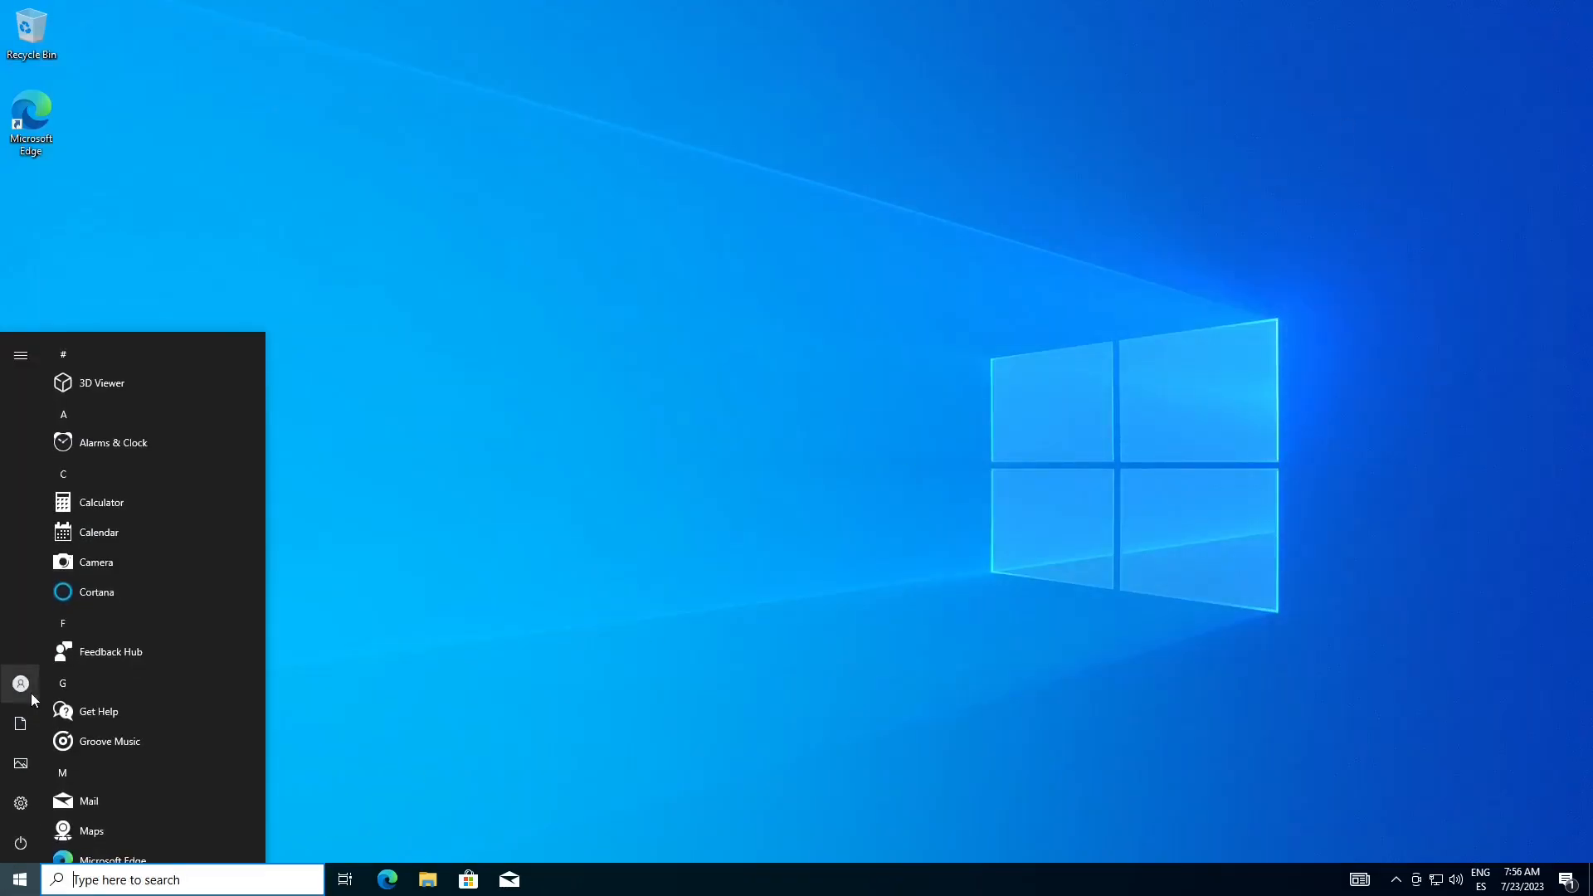
{"action": "left_click", "coordinate": [32, 691]}
{"action": "left_click", "coordinate": [68, 603]}
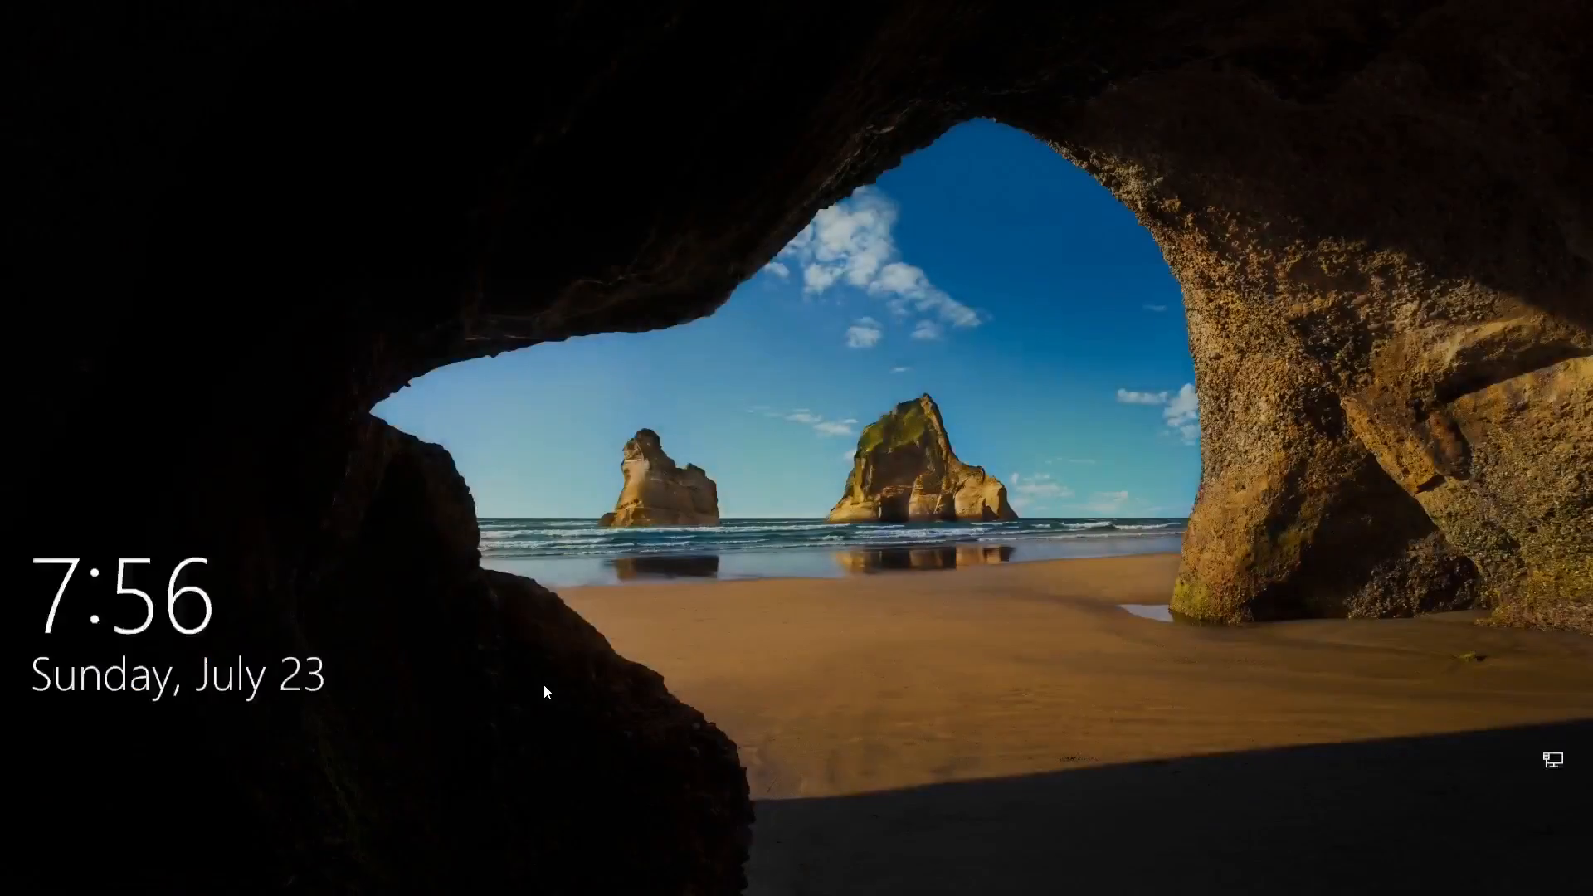
Dismiss the lock screen and sign in to the Test account
{"action": "left_click", "coordinate": [545, 692]}
{"action": "left_click", "coordinate": [89, 846]}
{"action": "left_click", "coordinate": [776, 499]}
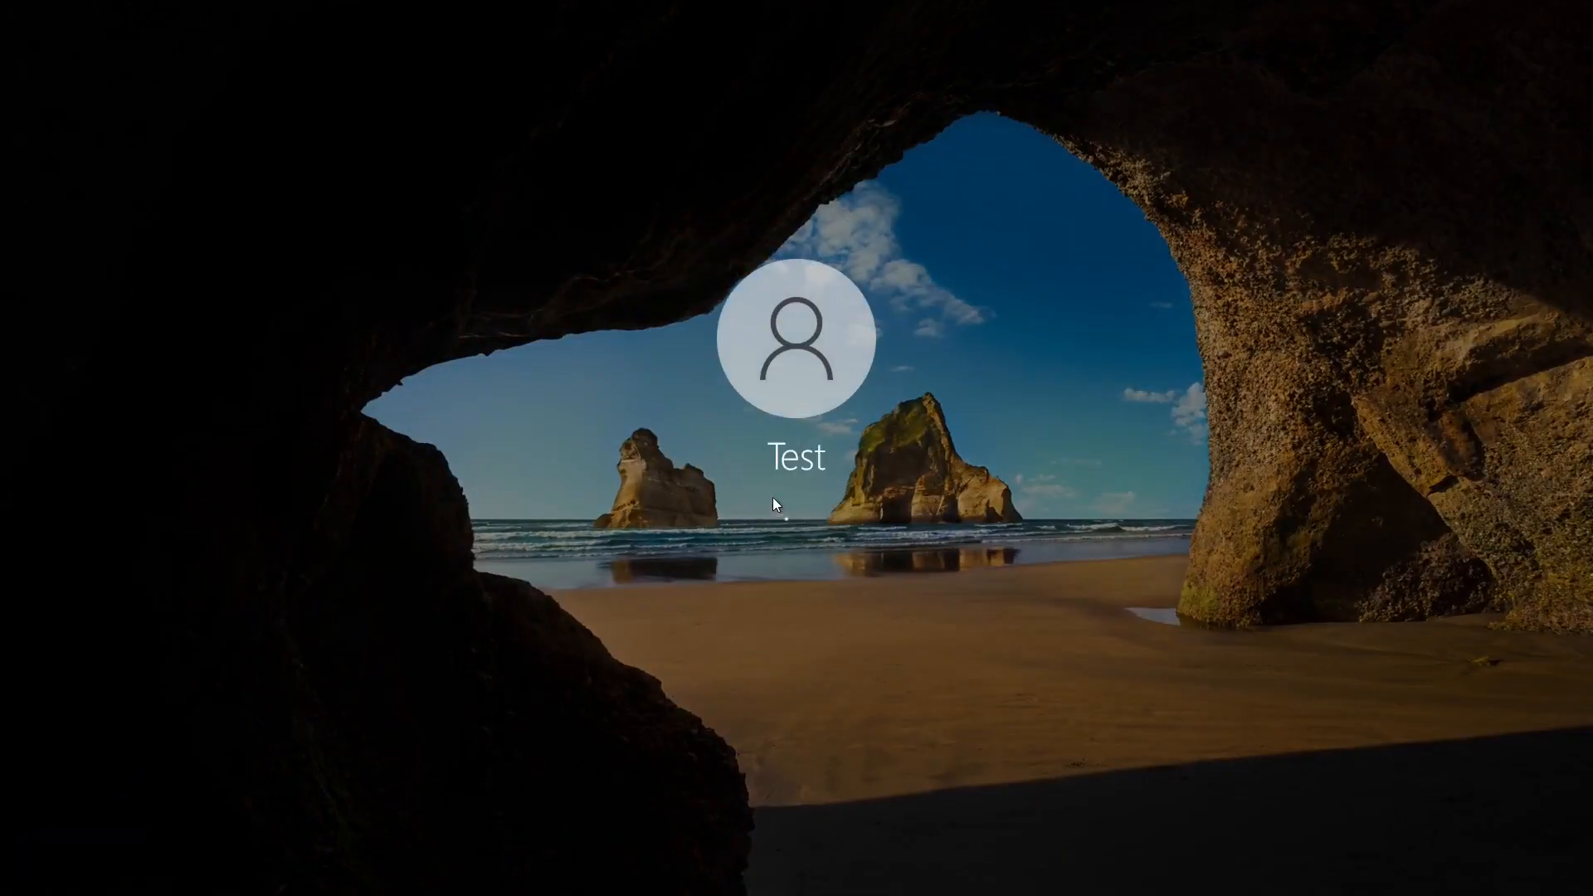